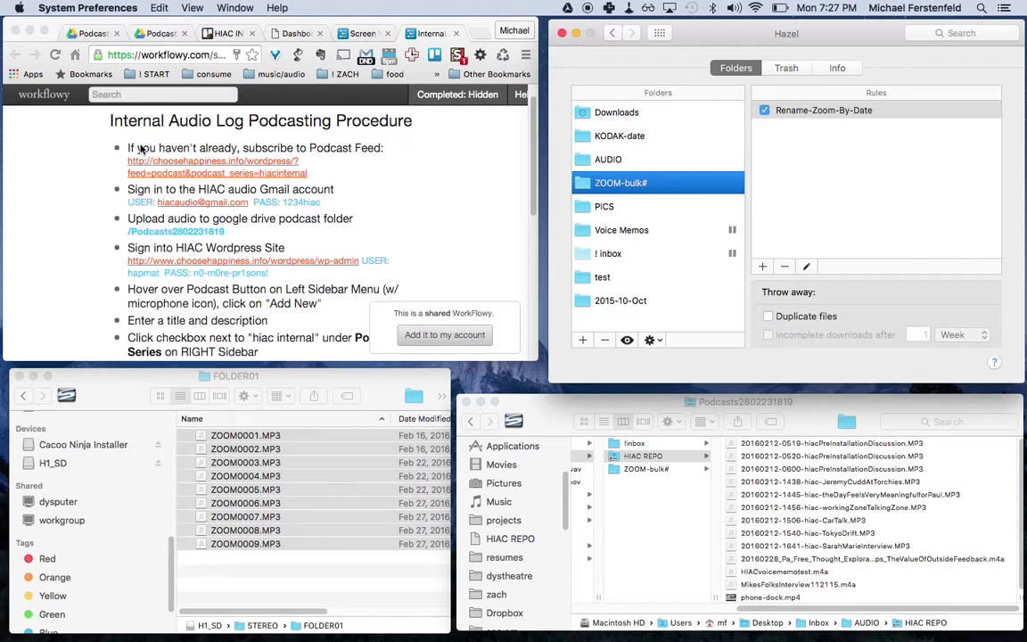
Step: Read the Internal Audio Log Podcasting Procedure and highlight the Google Drive podcast folder path in it
scroll(107, 214, "down", 2)
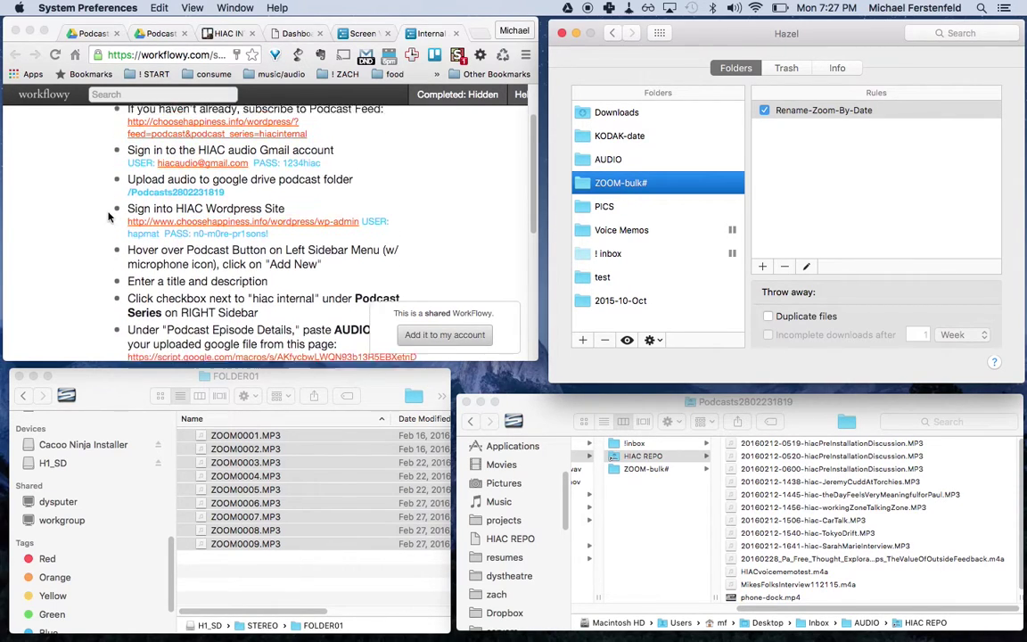
scroll(108, 216, "up", 3)
left_click(227, 481)
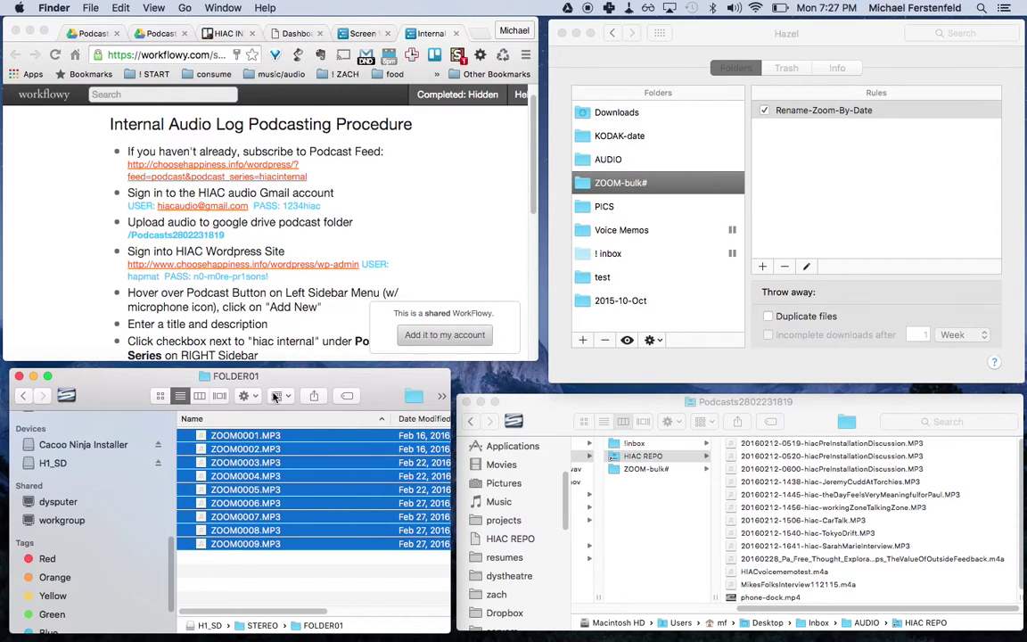
scroll(397, 236, "down", 3)
scroll(267, 191, "up", 2)
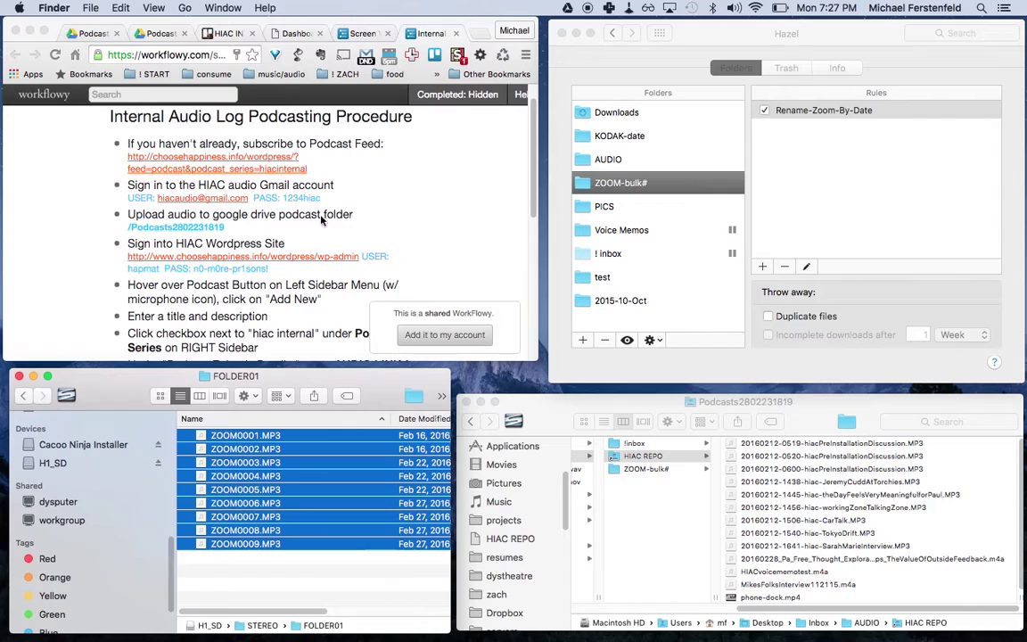
left_click(129, 136)
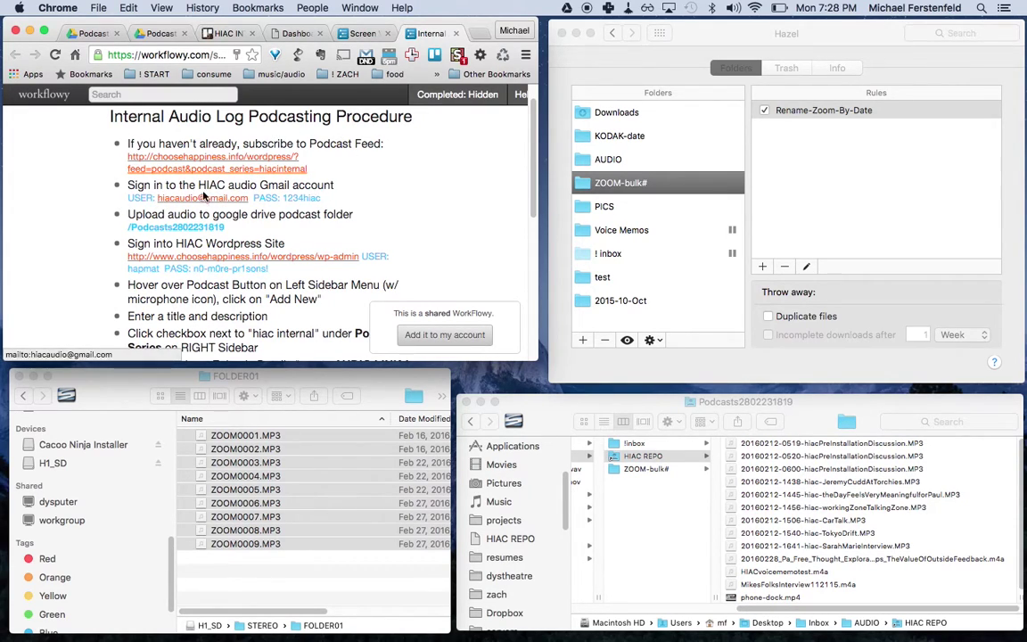
left_click(267, 181)
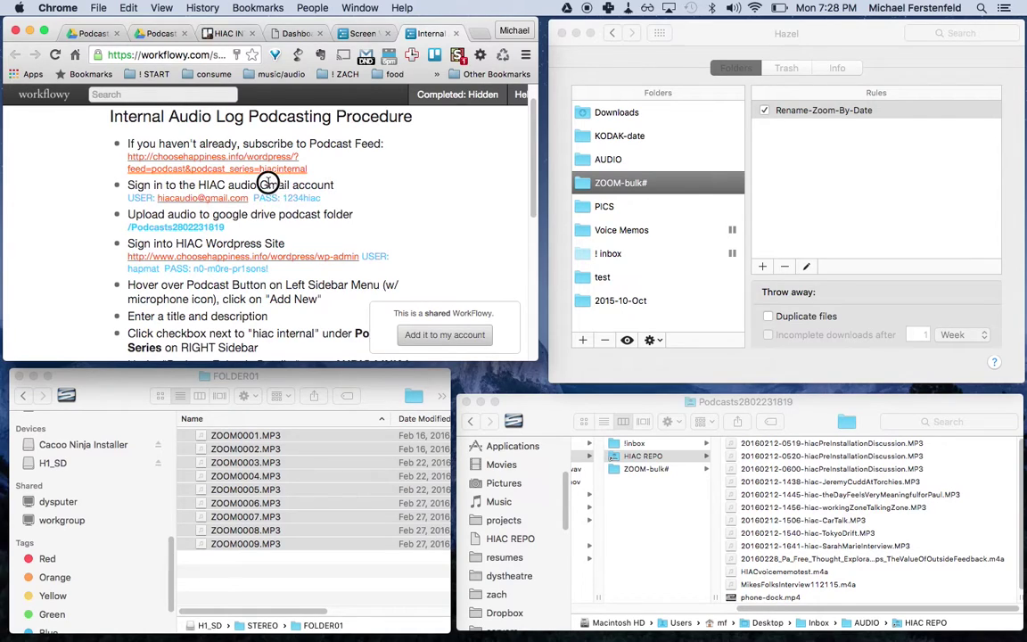
left_click(509, 407)
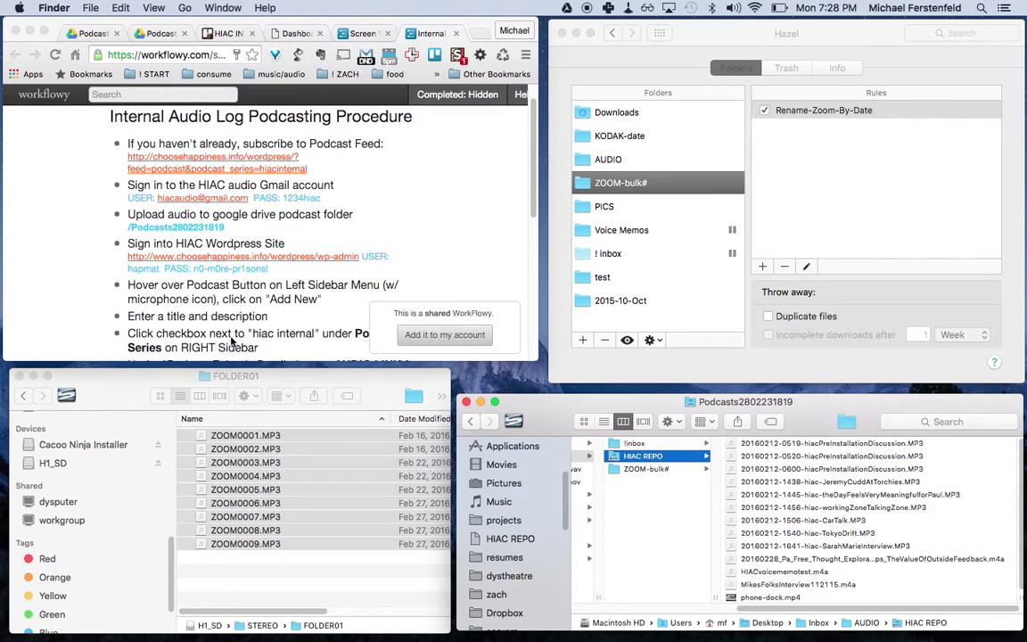
left_click(218, 214)
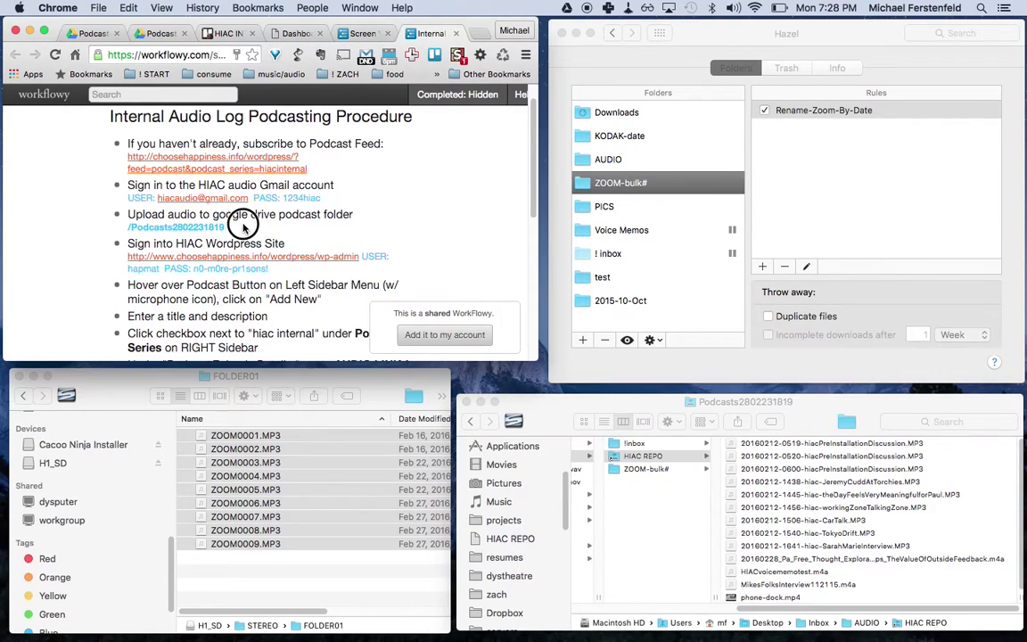
triple_click(129, 228)
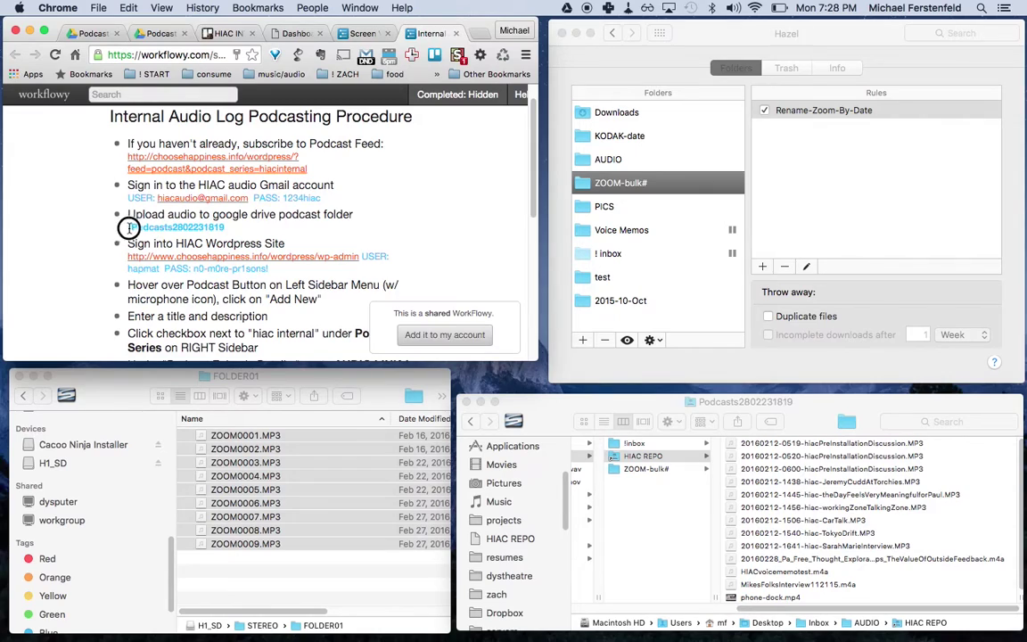
Step: Open the HIAC REPO folder, show it as a list and widen the Name column until the full file names fit
left_click(508, 540)
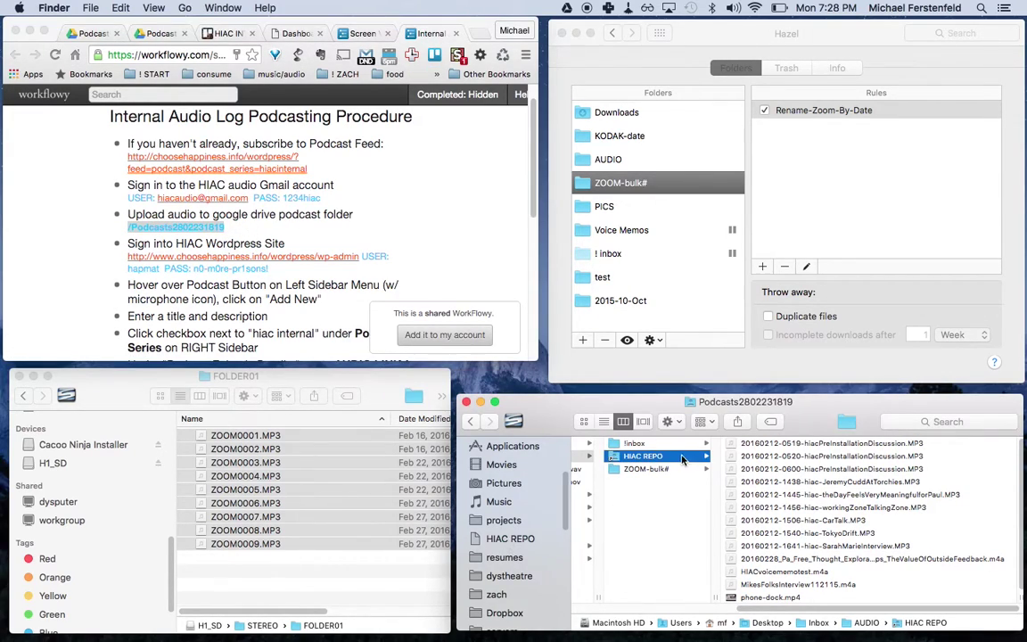
key("super+1")
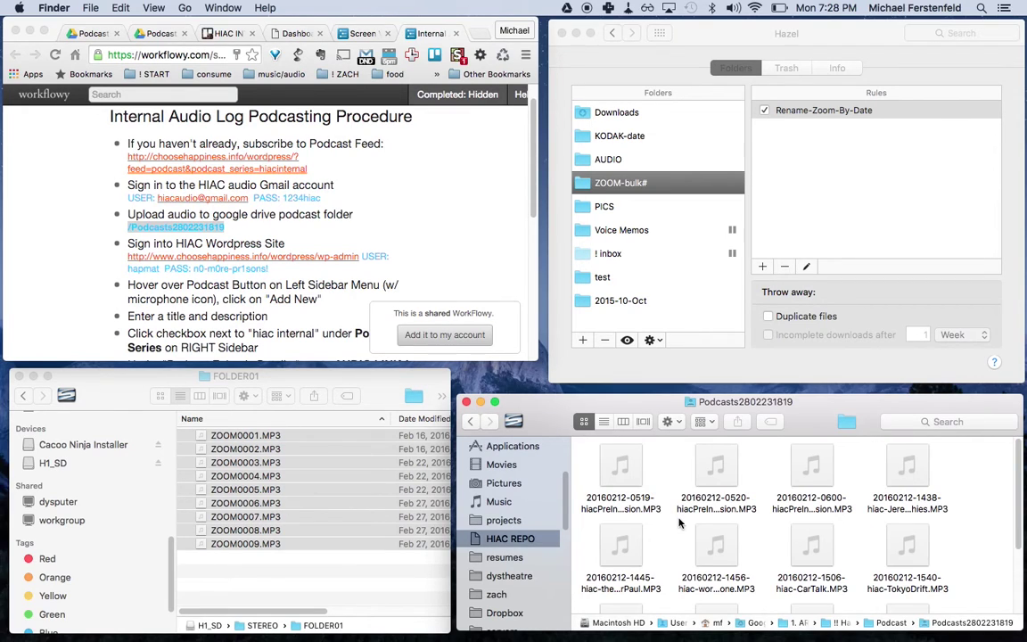
scroll(680, 527, "down", 3)
key("super+2")
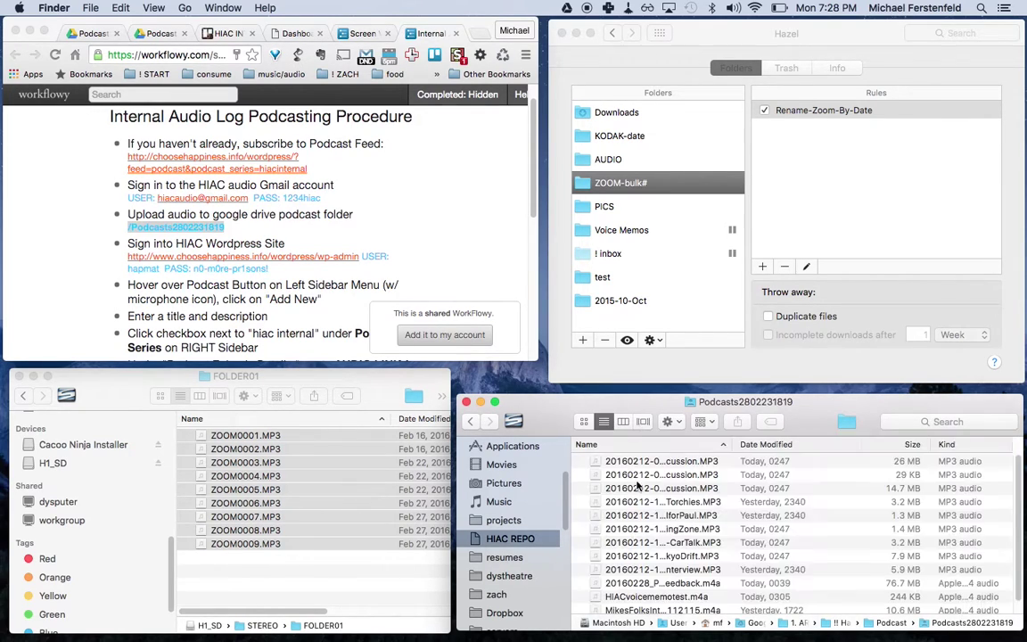
left_click_drag(733, 444, 924, 444)
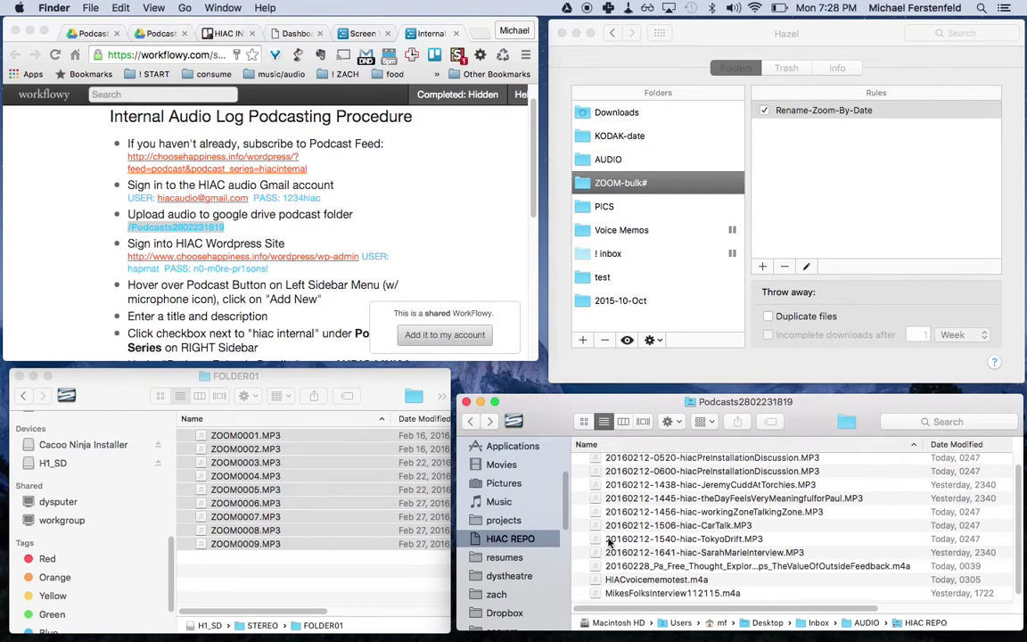
scroll(642, 466, "up", 2)
Step: Read the remaining procedure steps down to the audio link instruction and bring up the WordPress Dashboard
left_click(131, 234)
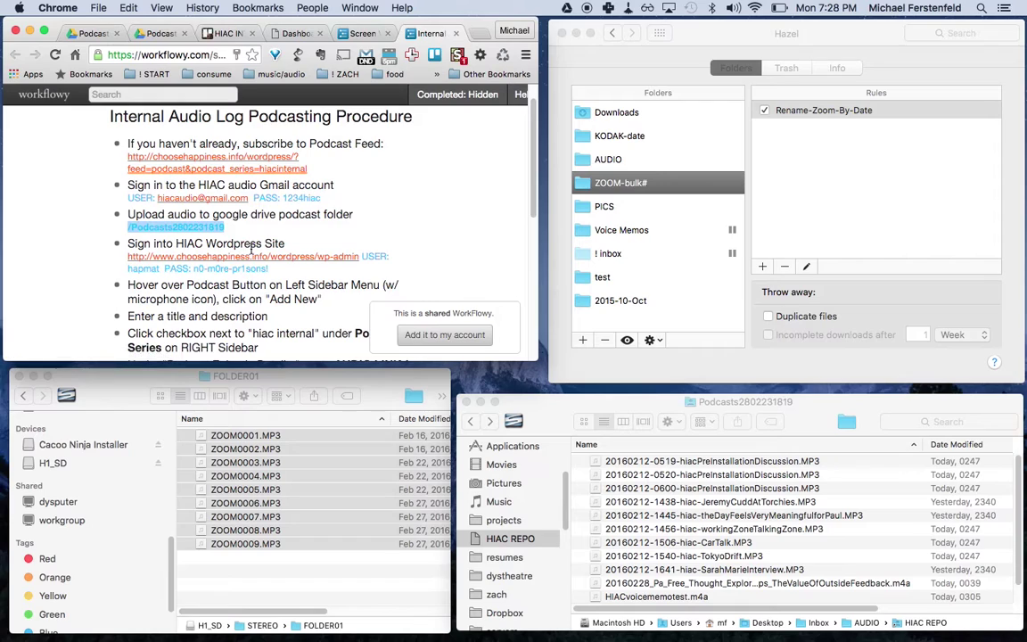
scroll(211, 310, "down", 3)
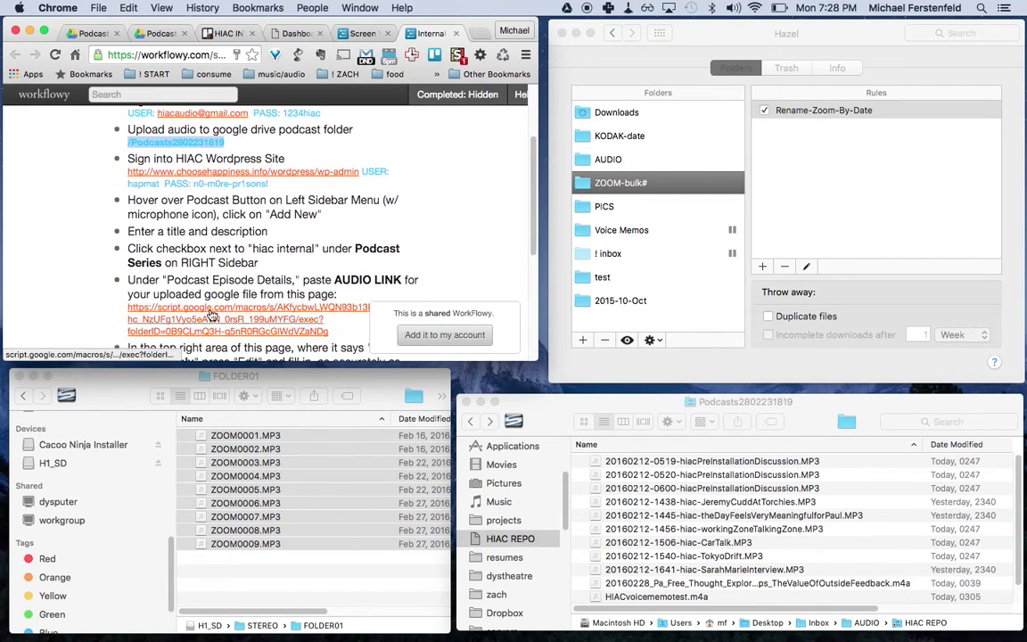
left_click(297, 35)
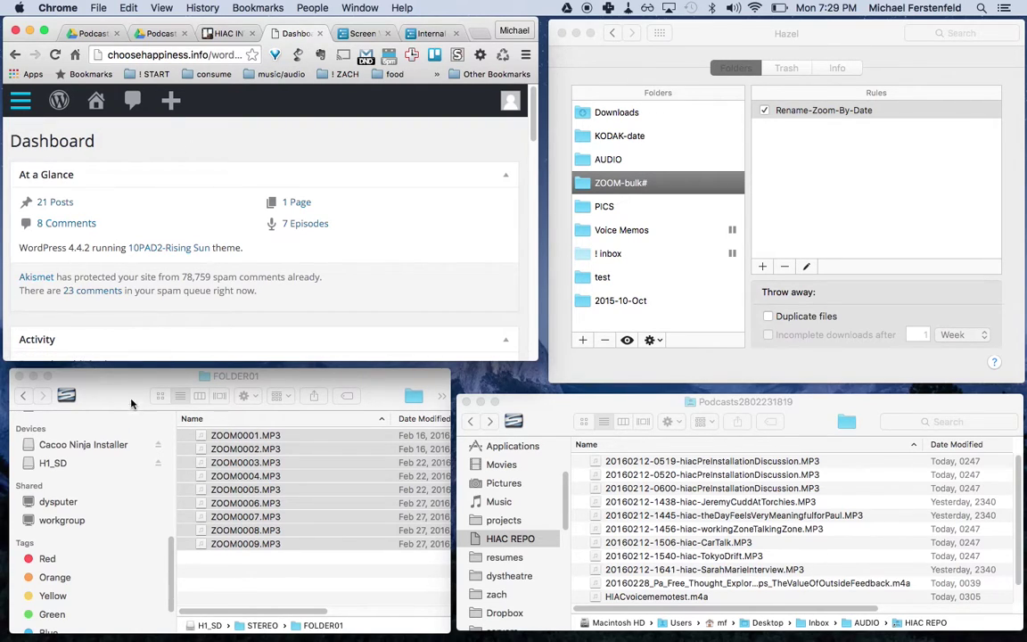
Step: Open the H1_SD card, return to its FOLDER01 recordings and check the files' modification dates
left_click(121, 371)
scroll(90, 552, "up", 3)
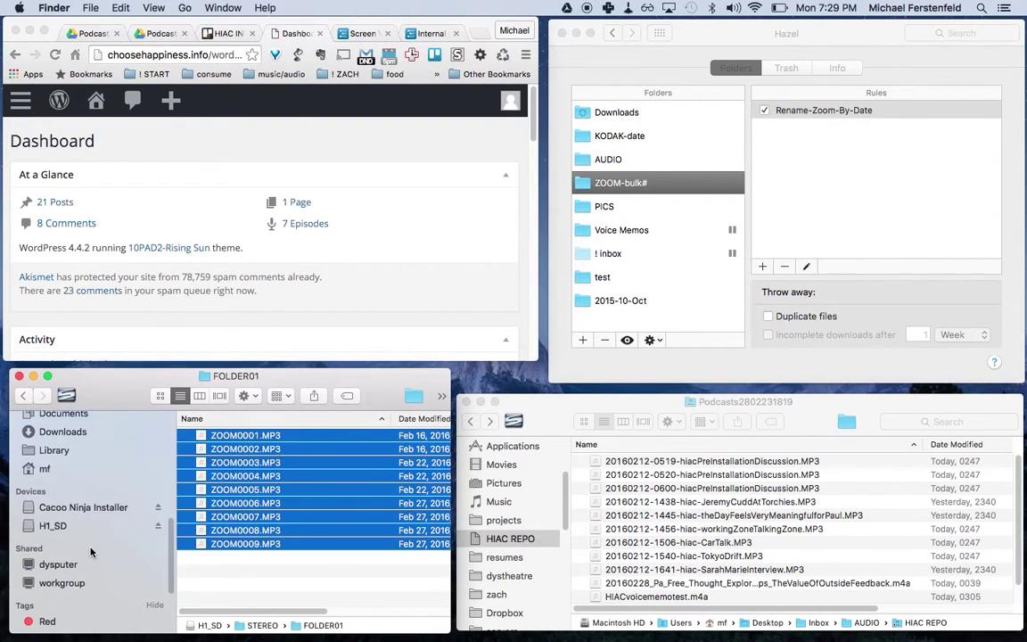
left_click(50, 525)
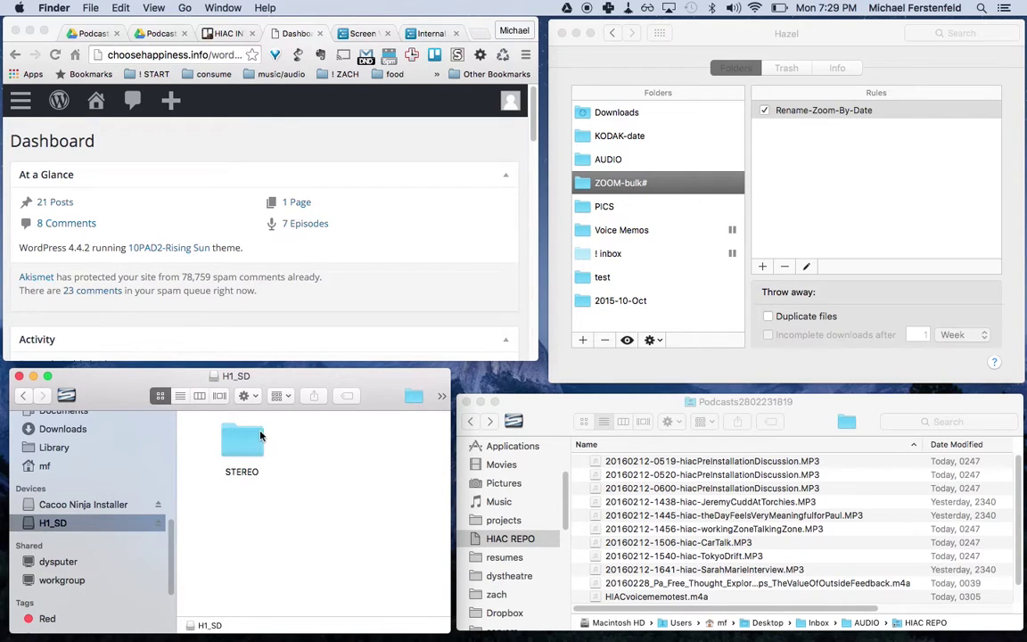
left_click(22, 394)
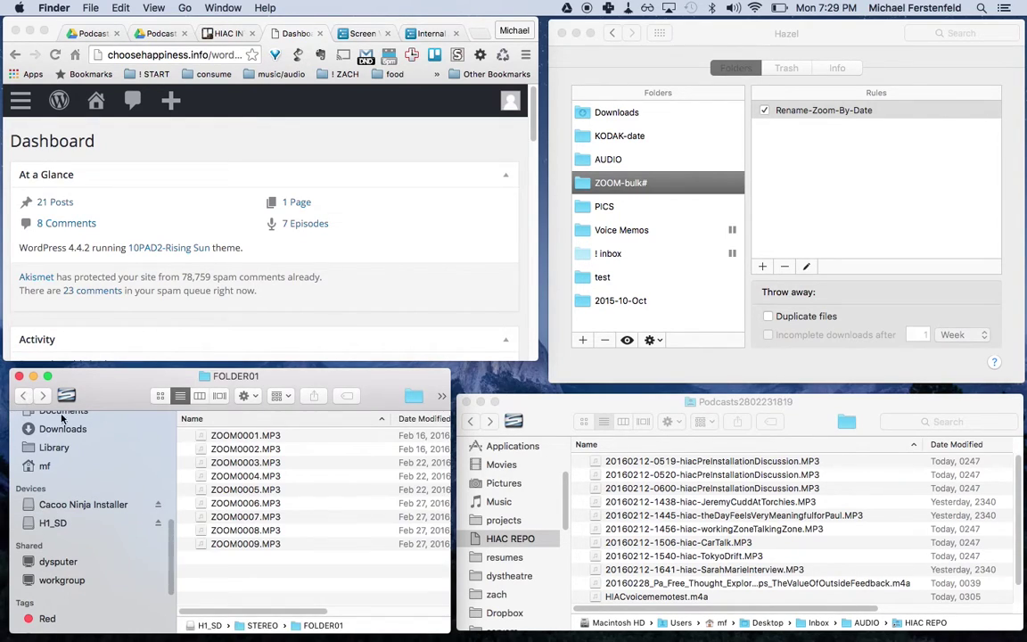
left_click(244, 437)
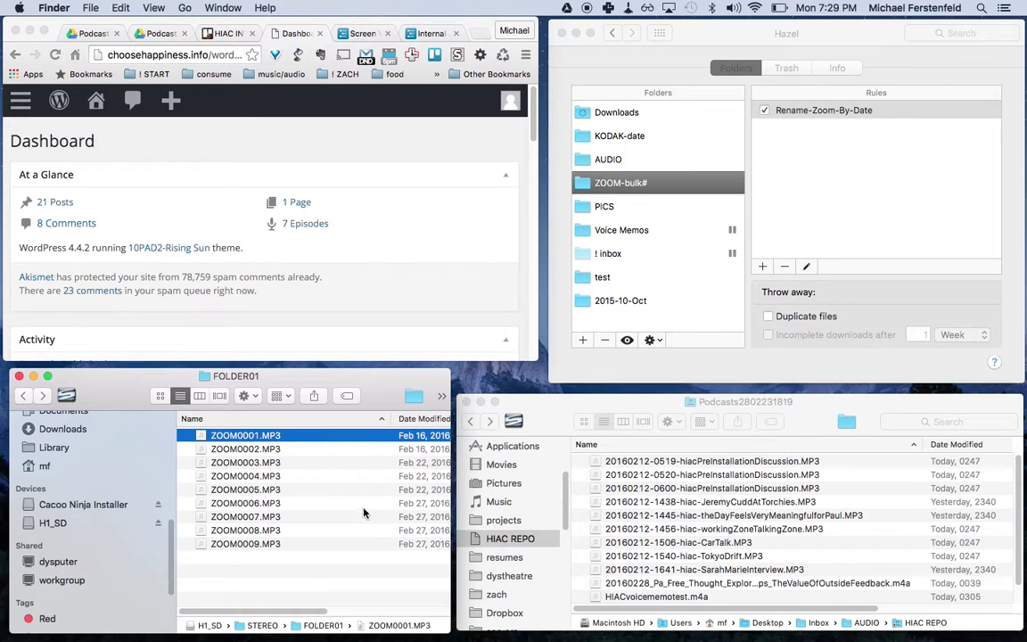
scroll(366, 455, "right", 3)
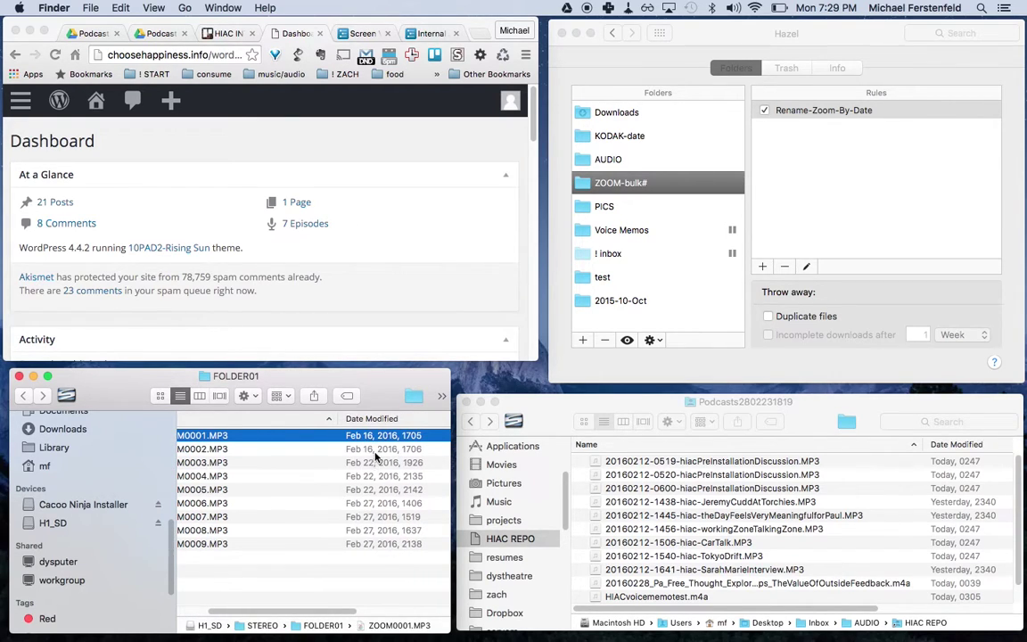
scroll(366, 455, "left", 3)
Step: Return the second Finder window to the ZOOM-bulk# folder inside AUDIO and look at its Rename-Zoom-By-Date rule in Hazel
left_click_drag(272, 561, 270, 402)
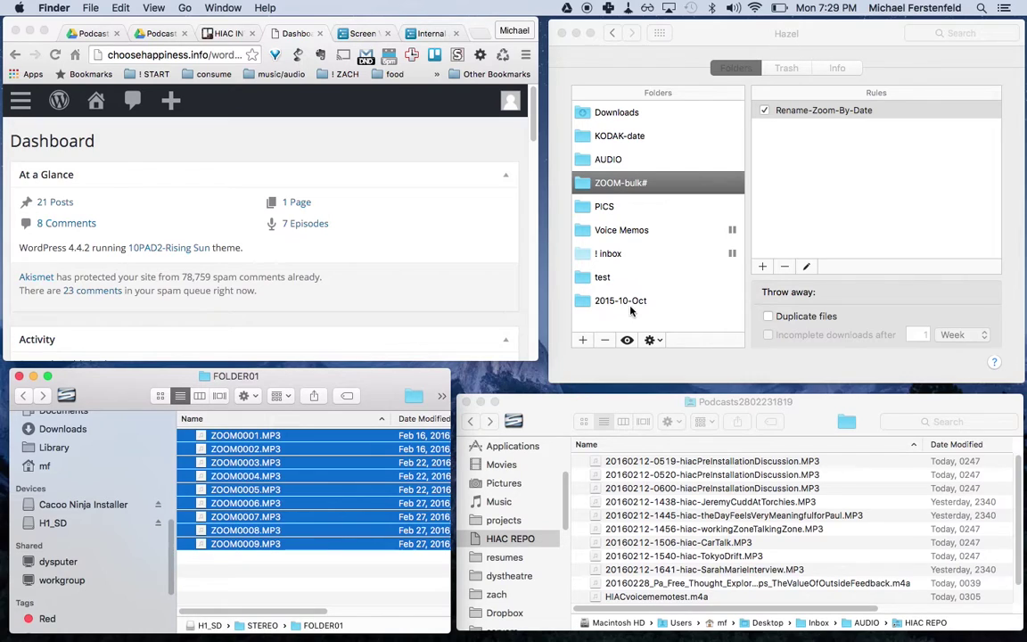
left_click(473, 422)
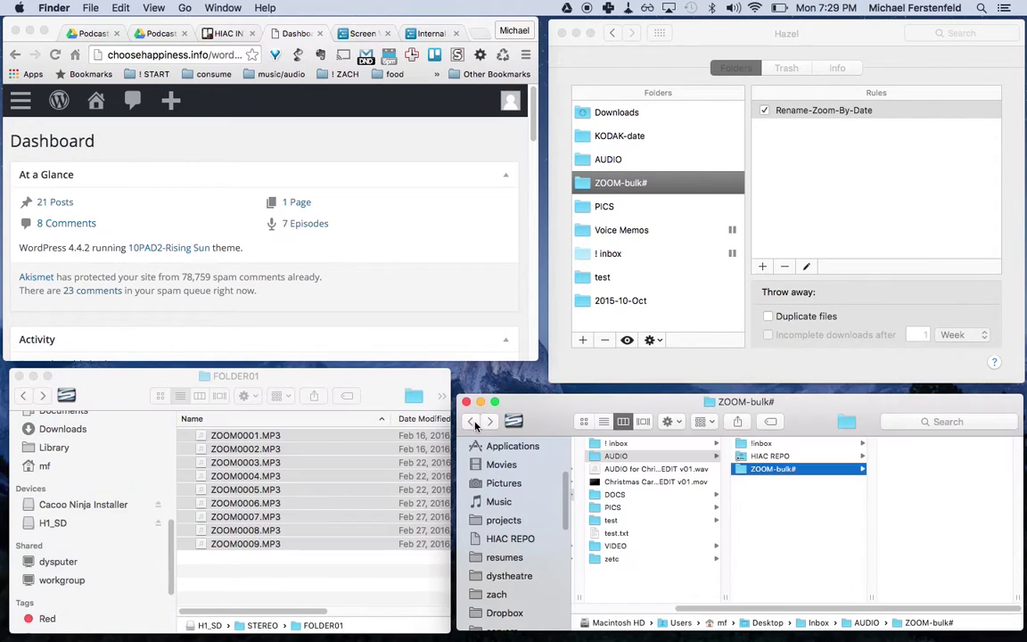
left_click(724, 41)
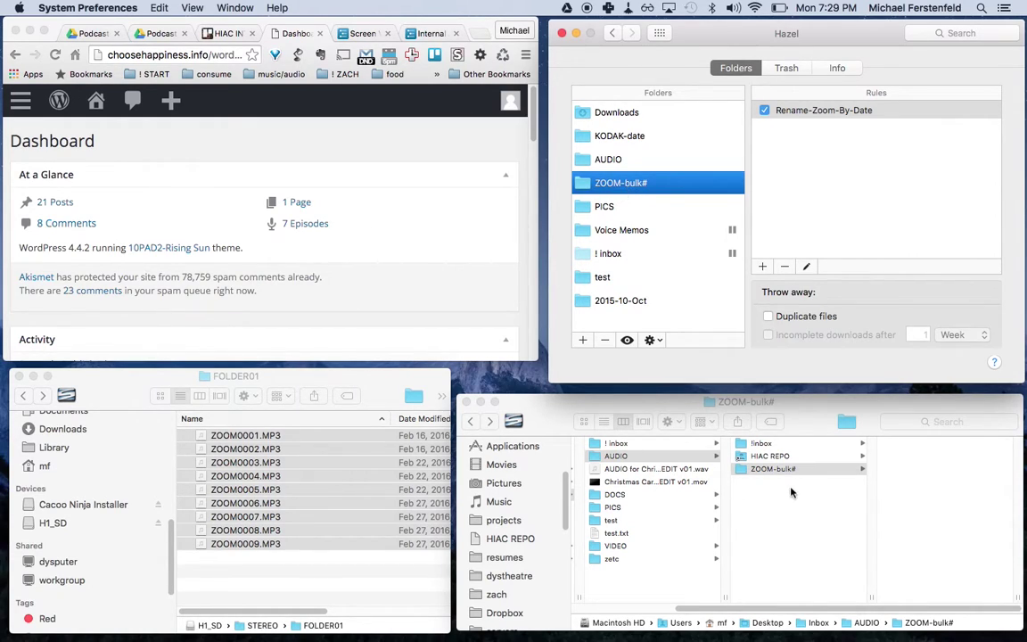
left_click(764, 473)
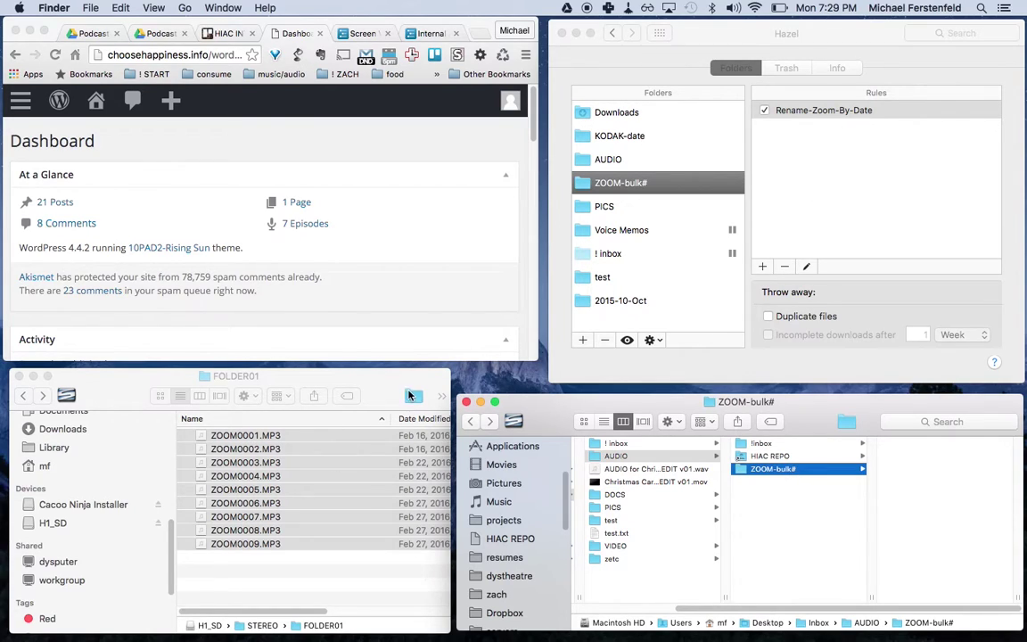
Step: Narrow the Name column in FOLDER01 until the full modification dates fit, and sort the recordings by name in ascending order
left_click(352, 377)
left_click_drag(393, 418, 313, 419)
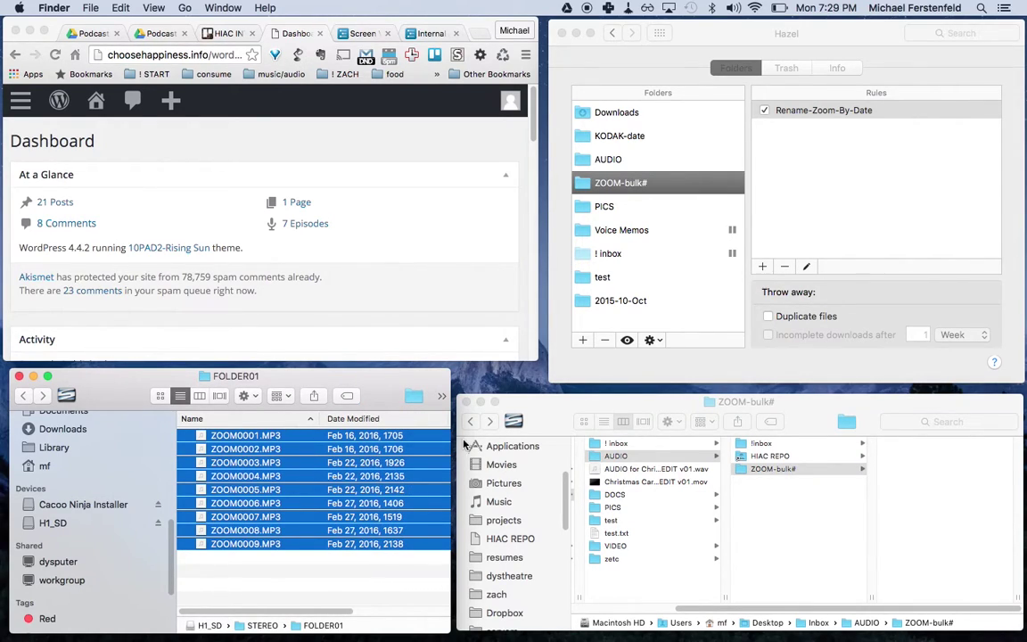
left_click(340, 418)
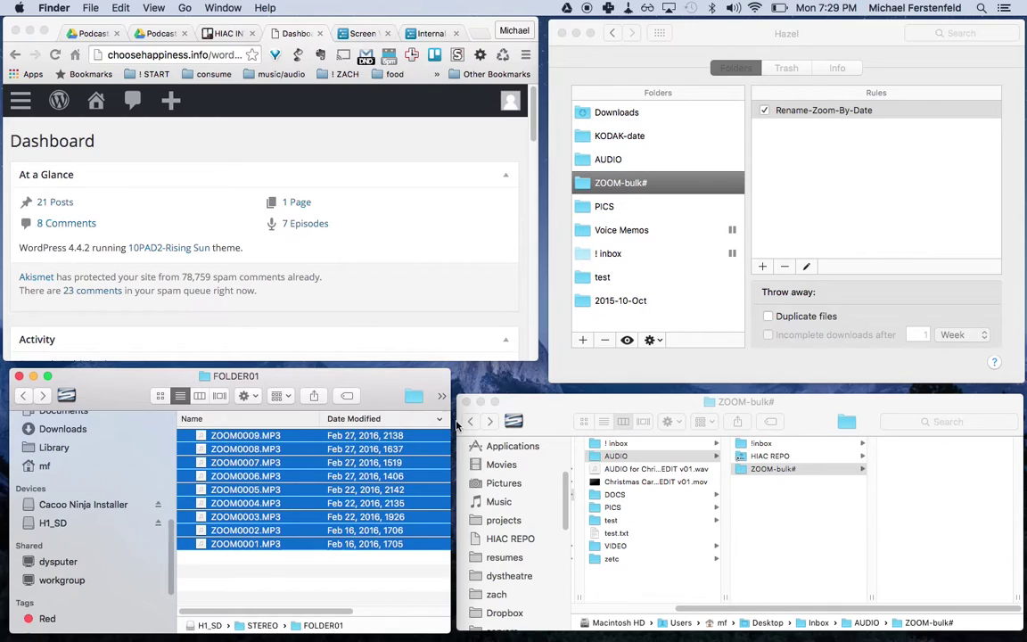
left_click(358, 425)
left_click(263, 430)
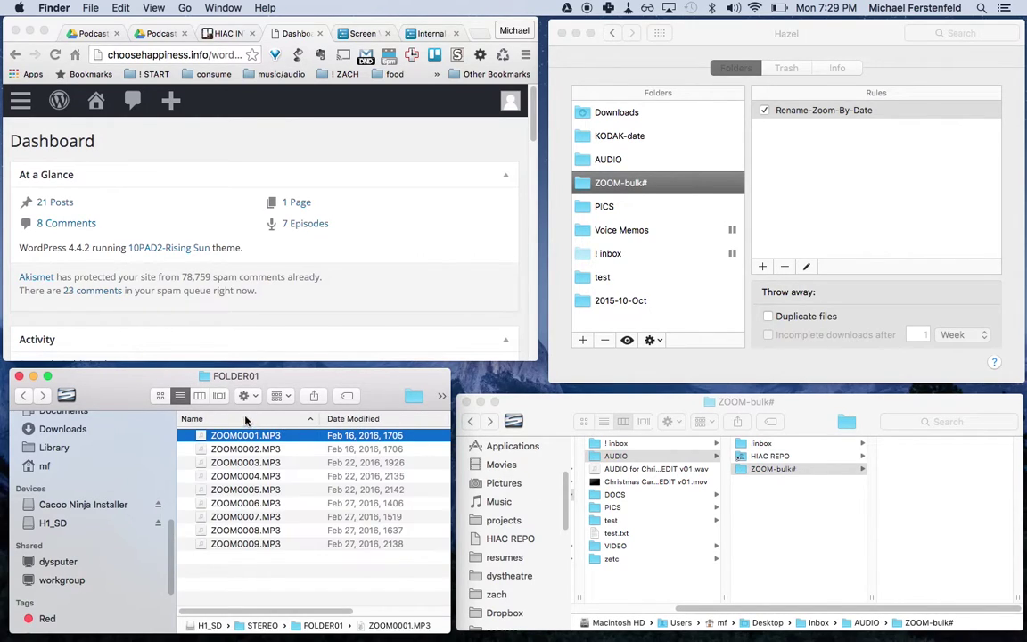
left_click(243, 419)
left_click(245, 418)
Step: Copy ZOOM0001.MP3 through ZOOM0009.MP3 from FOLDER01 into ZOOM-bulk# and select the first renamed file there
left_click(263, 546, "shift")
left_click_drag(225, 432, 898, 483)
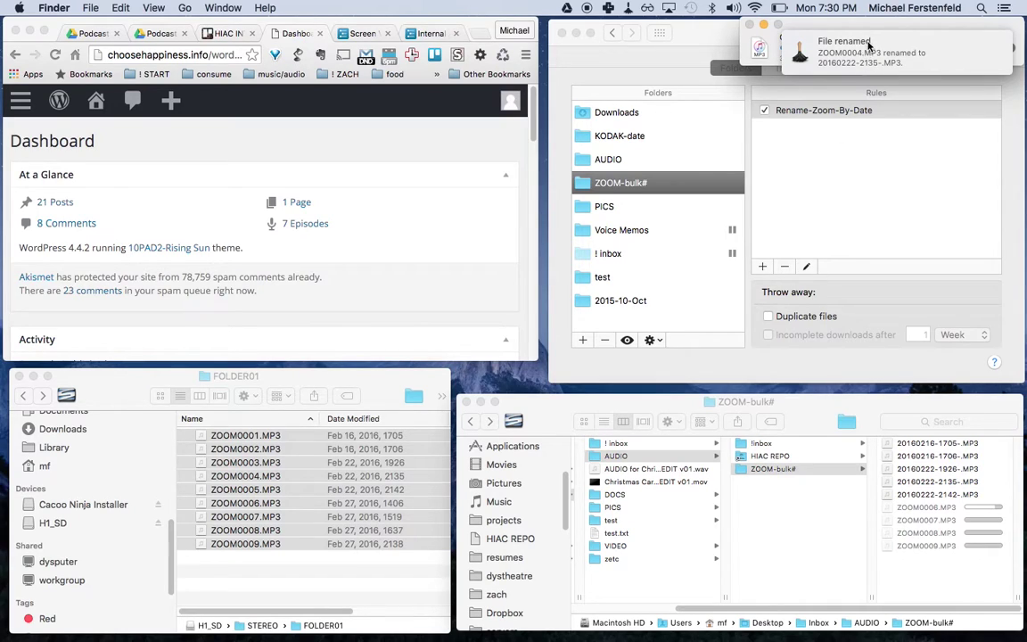
left_click_drag(878, 25, 641, 105)
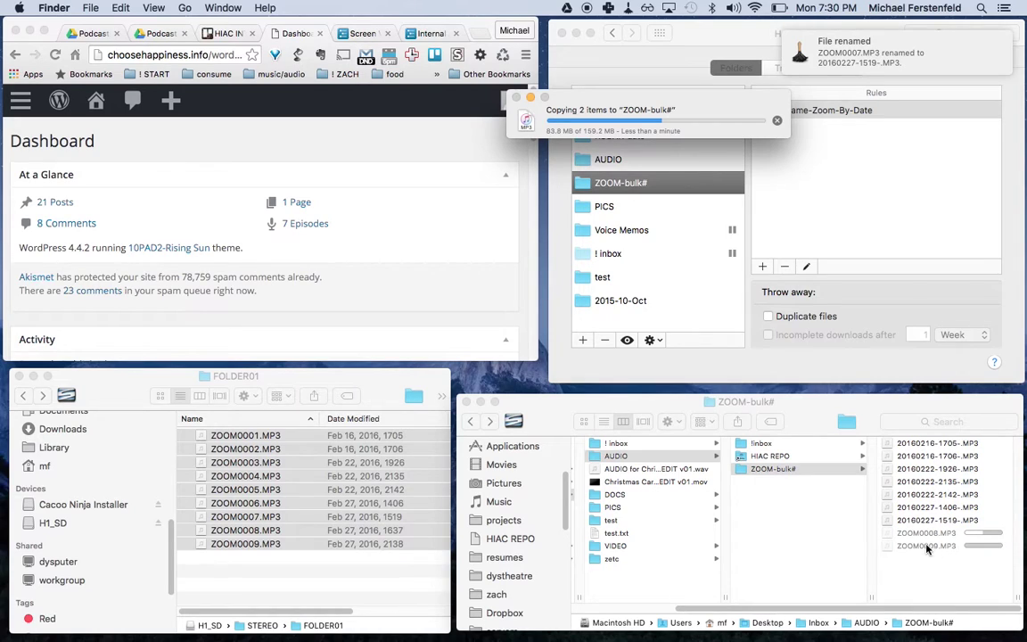
left_click(905, 449)
left_click(906, 448)
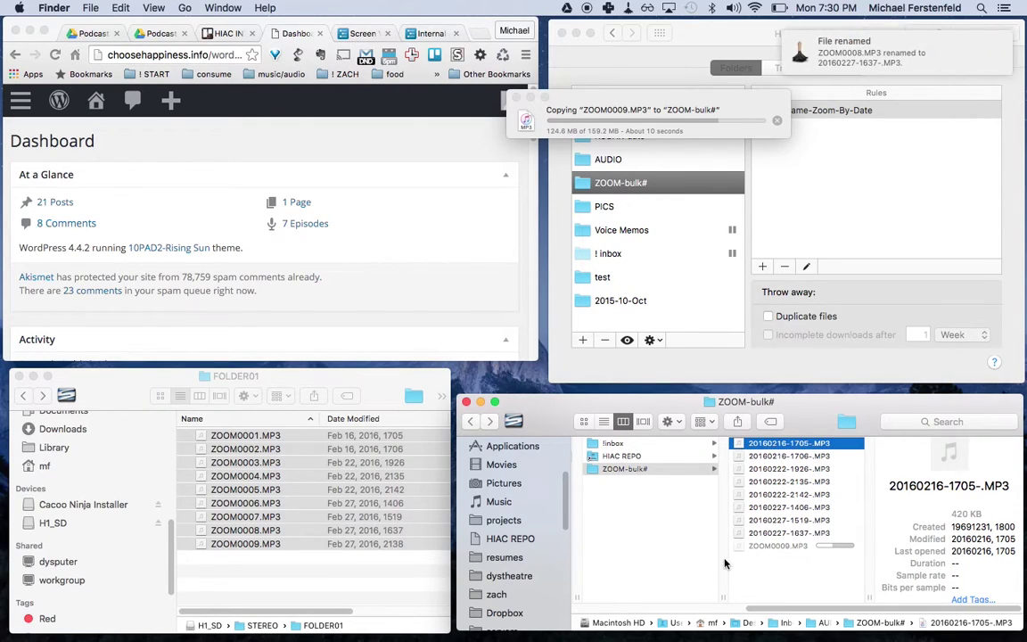
Step: Switch to VLC media player and remove all the existing items from its playlist
mouse_move(3, 355)
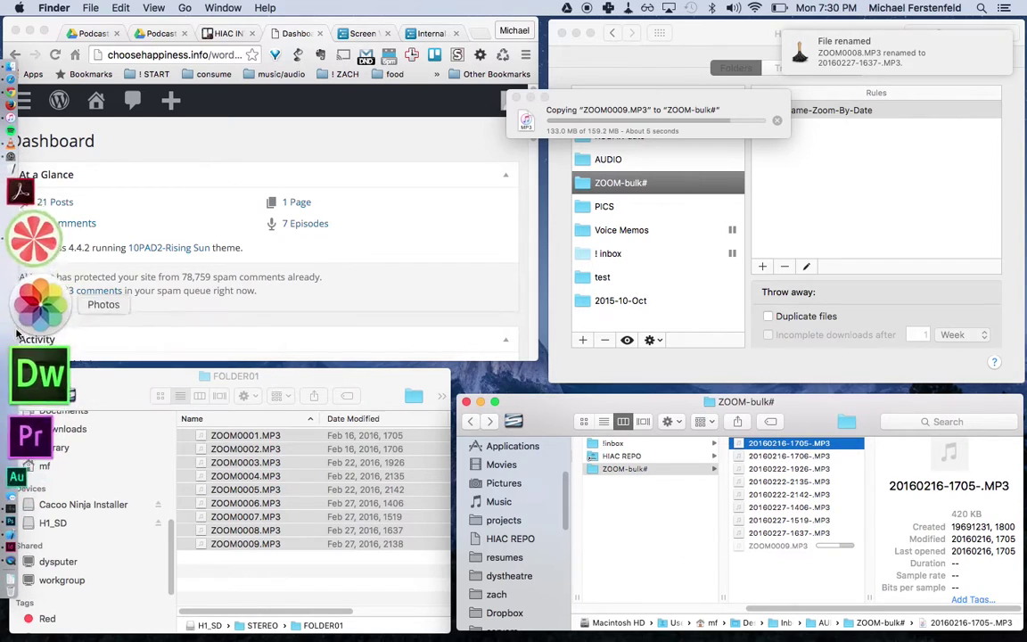
left_click(25, 266)
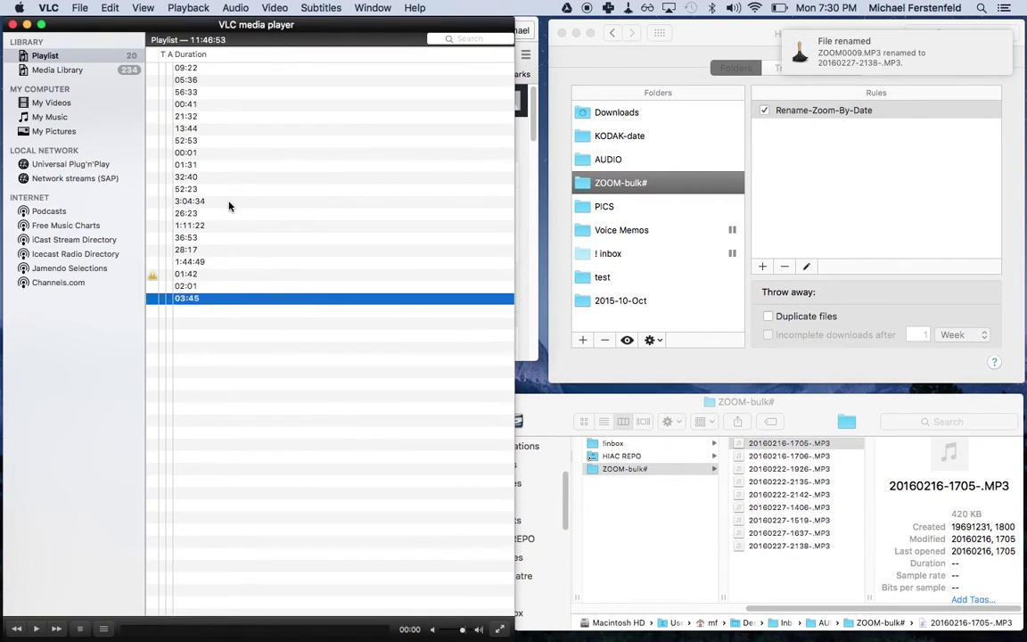
left_click(196, 69, "shift")
key("BackSpace")
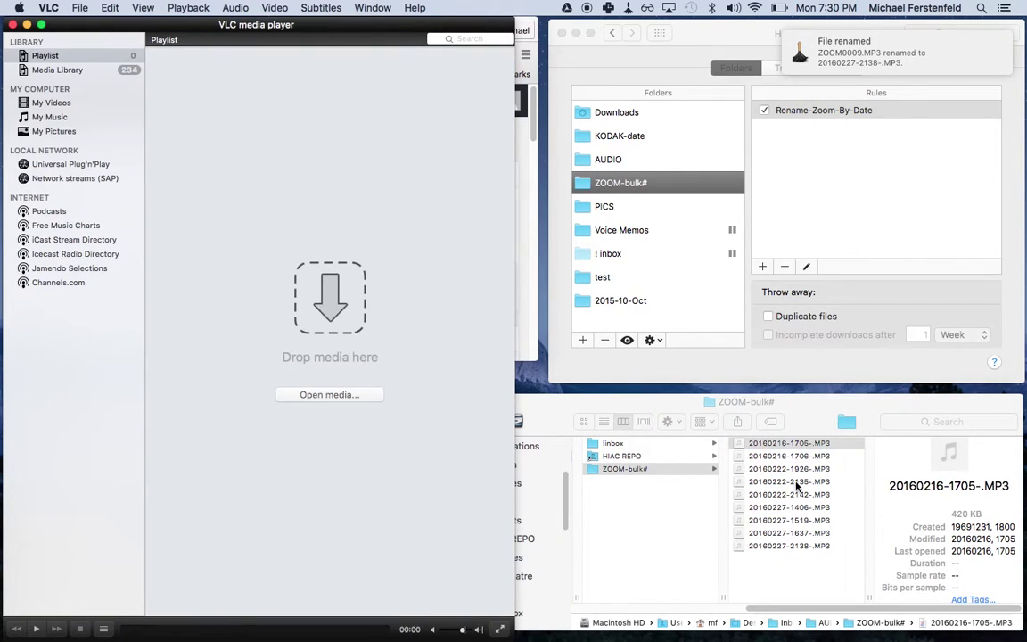
Step: Add all nine renamed MP3 files from ZOOM-bulk# to the empty VLC playlist
left_click(796, 546)
left_click(848, 543, "shift")
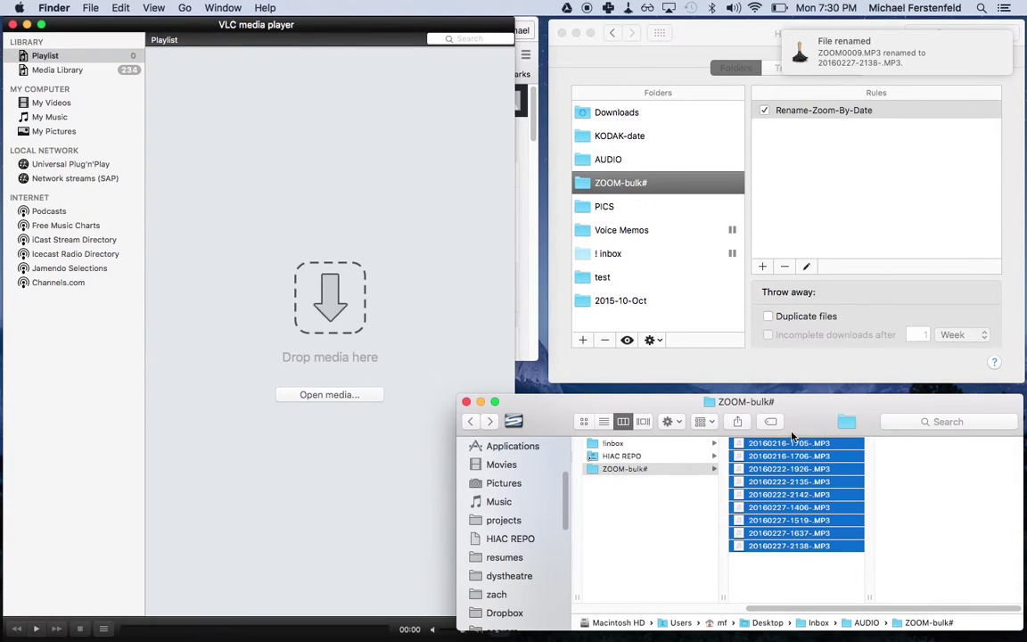
left_click_drag(766, 481, 204, 300)
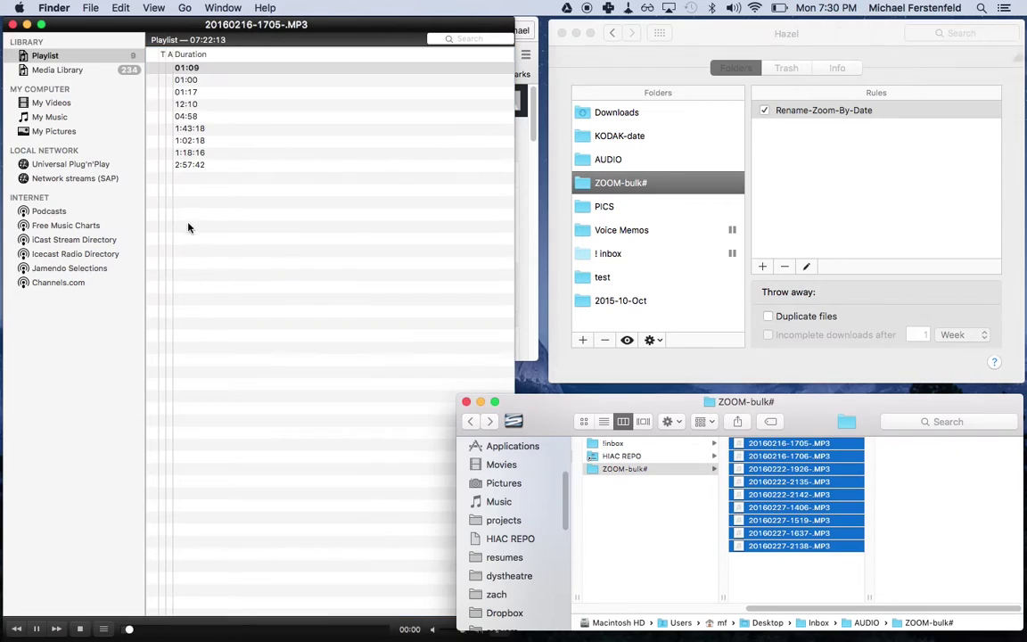
key("XF86AudioRaiseVolume")
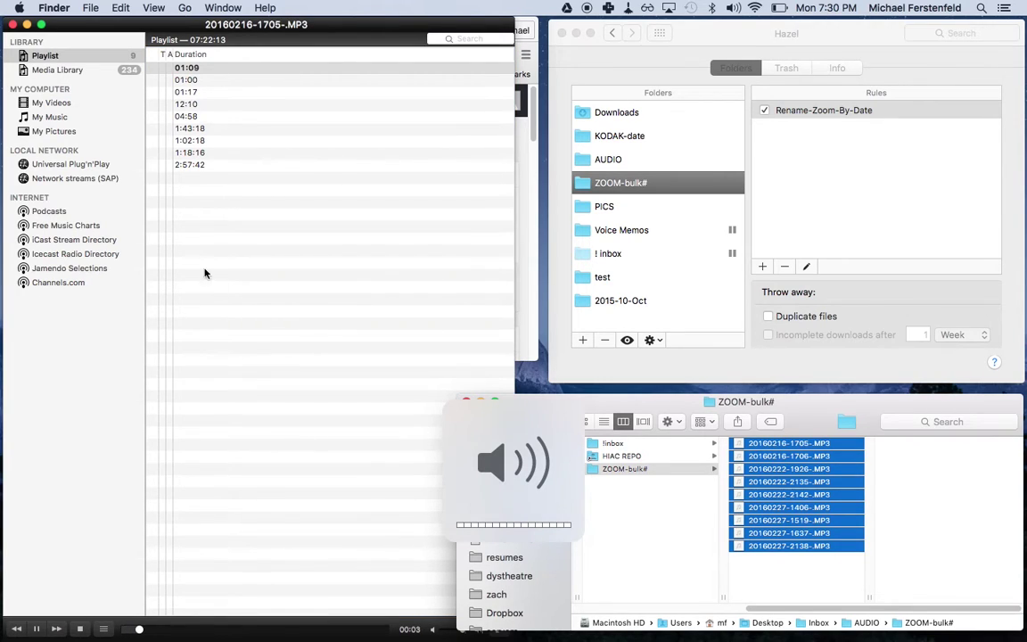
left_click(797, 444)
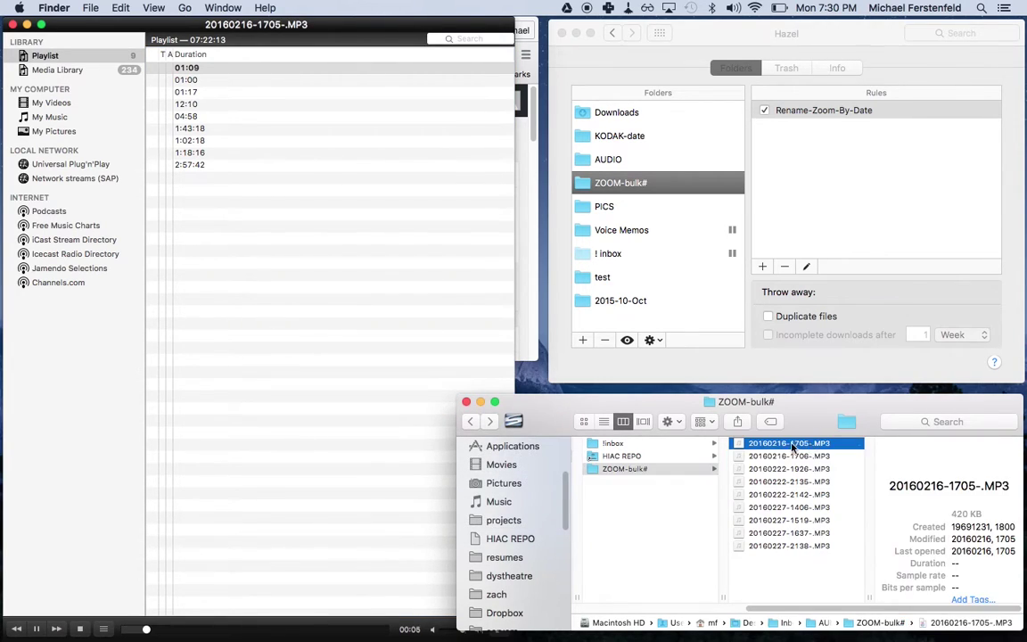
left_click(812, 443)
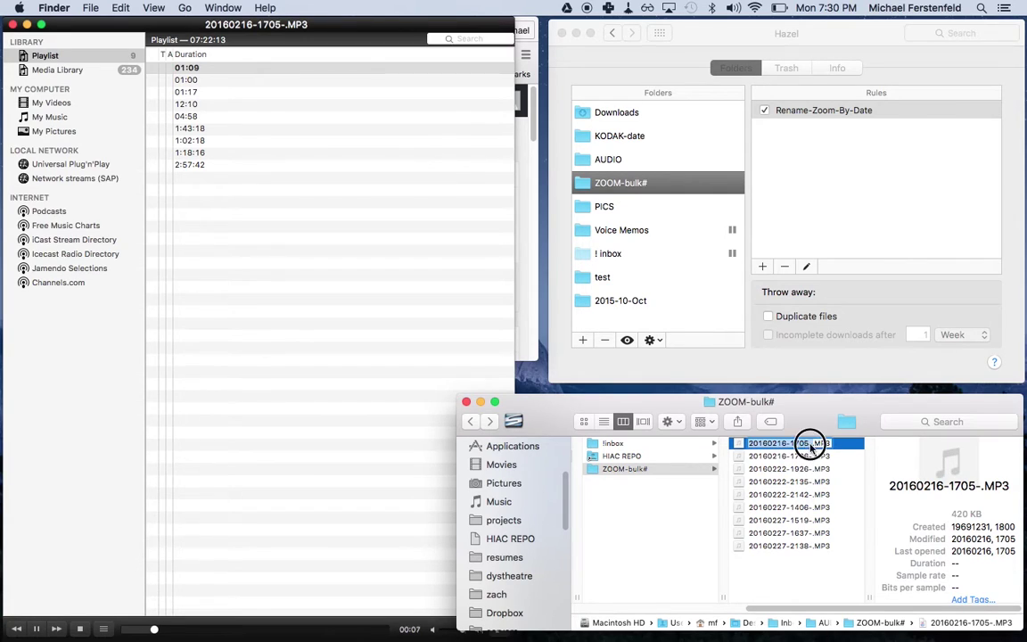
type("entertainer")
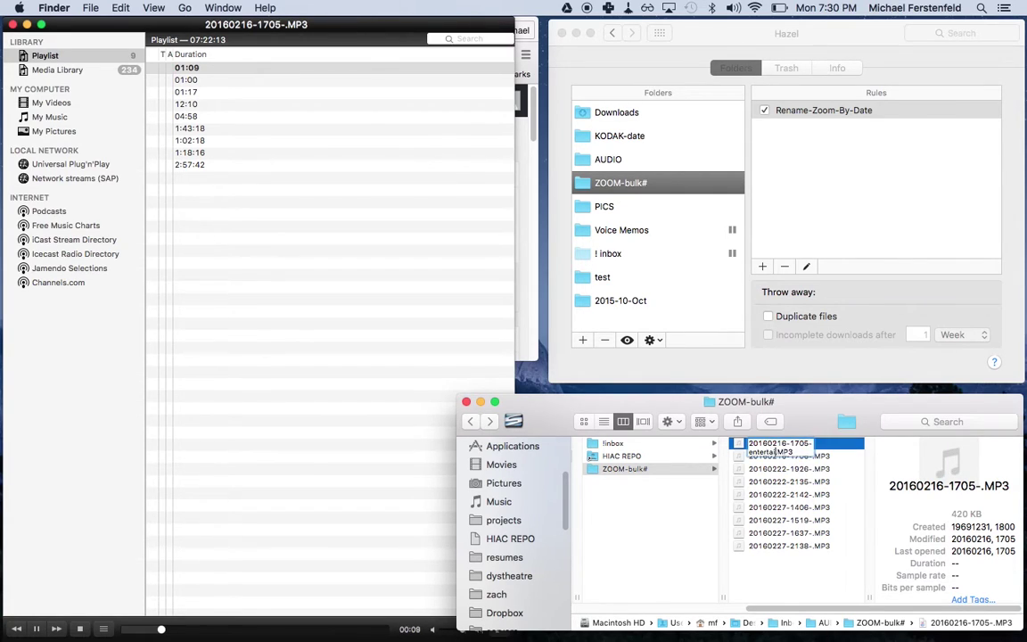
key("Return")
Step: Play the second recording in VLC, widen the VLC window and resize the playlist's Title column to fit the file names
left_click(179, 83)
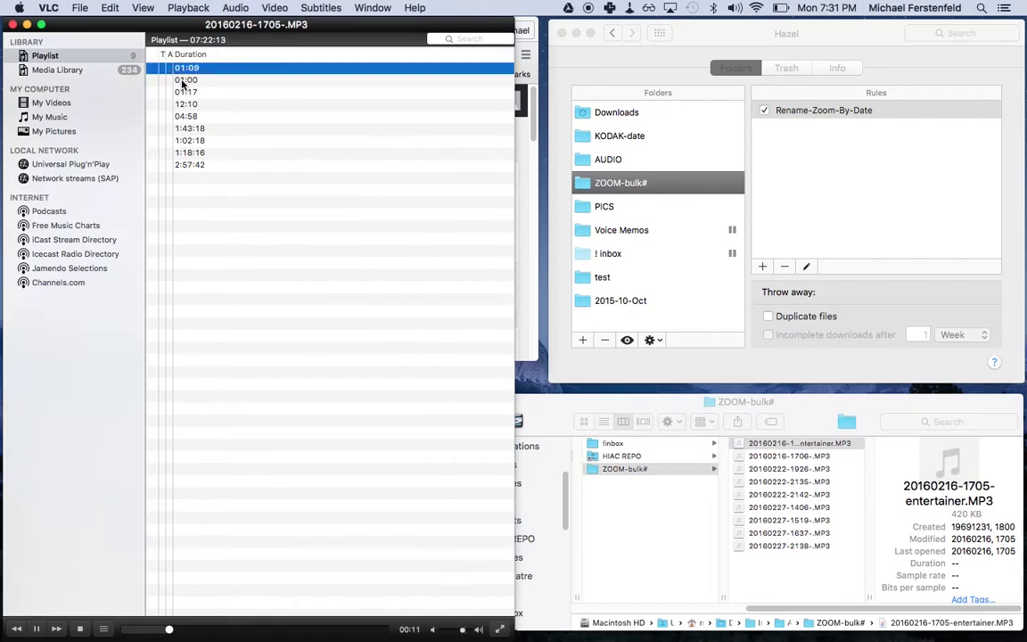
double_click(179, 81)
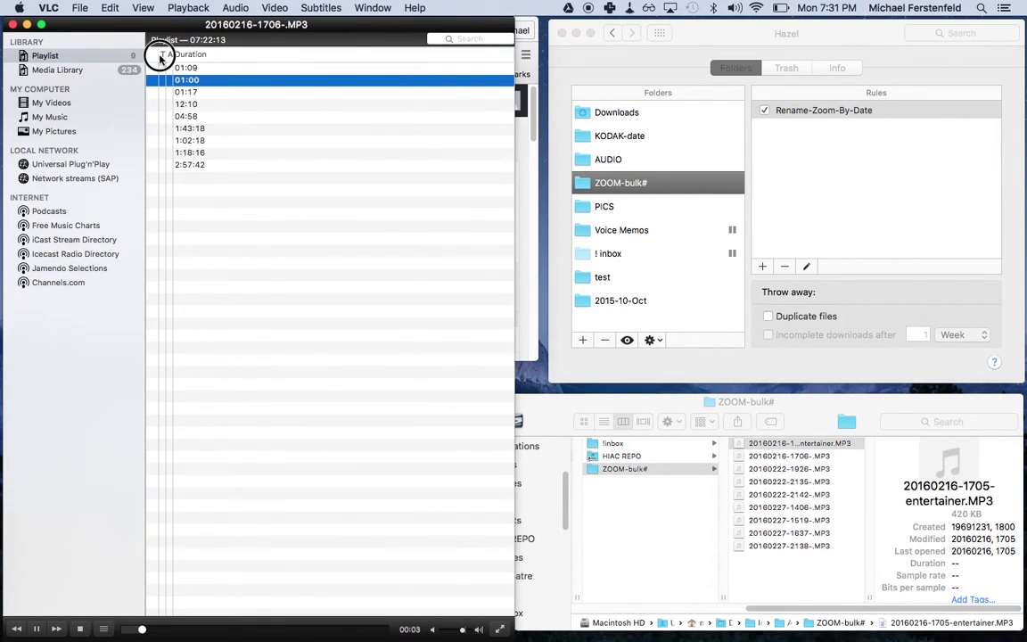
left_click_drag(515, 307, 855, 328)
left_click_drag(505, 61, 279, 59)
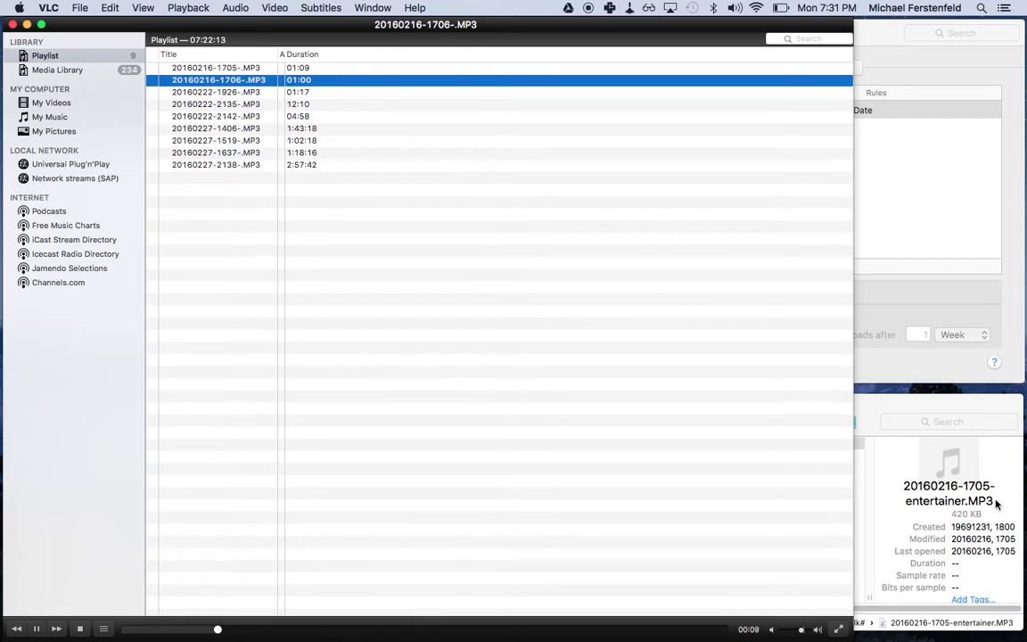
left_click(856, 403)
left_click(802, 456)
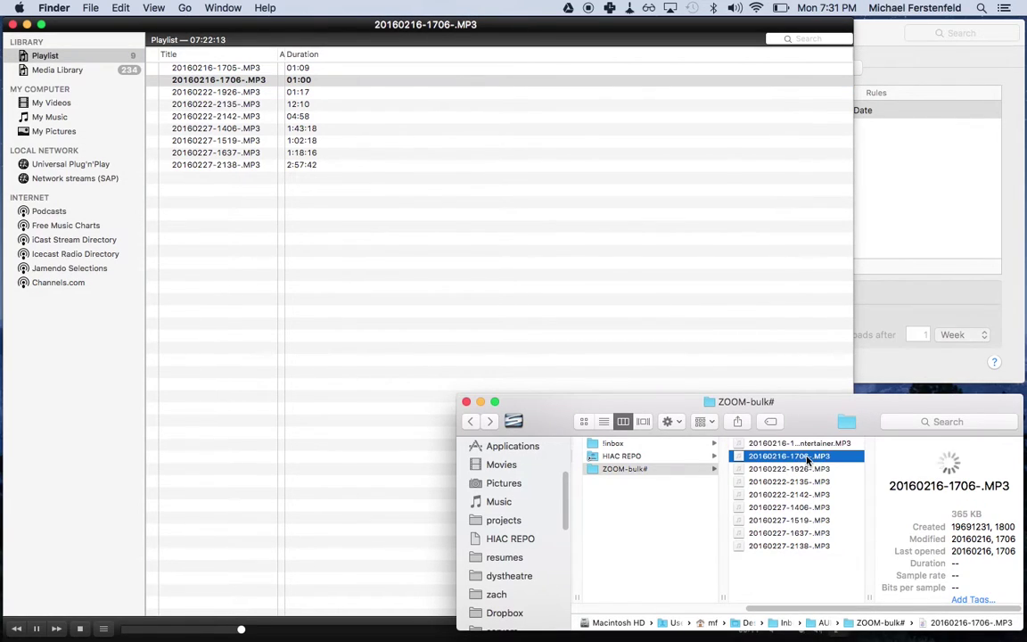
left_click(807, 457)
type("ent")
key("BackSpace")
key("BackSpace")
key("BackSpace")
key("Right")
type("entertainer")
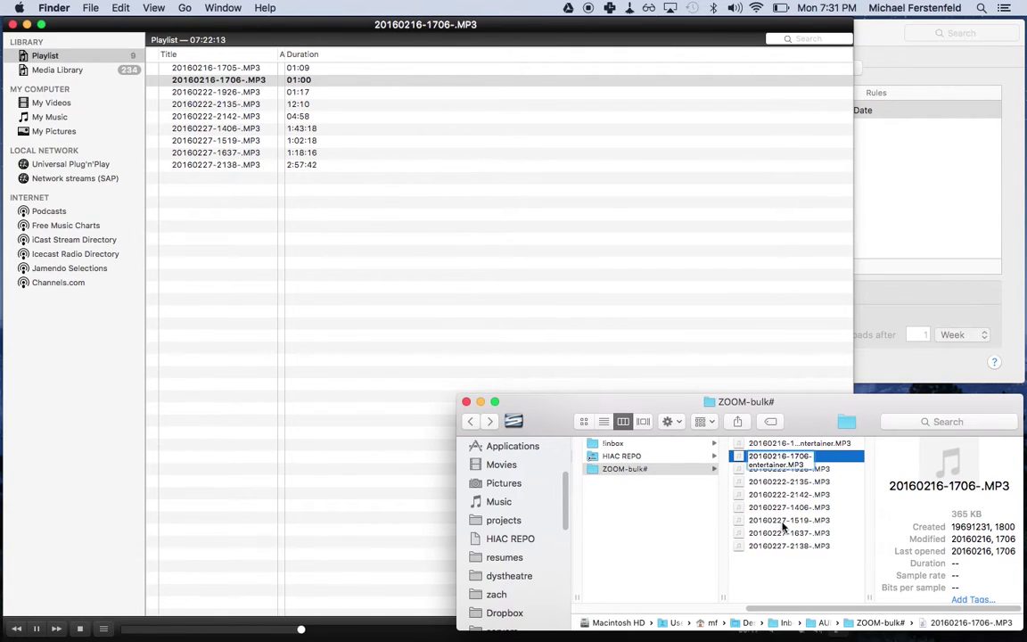
left_click(782, 524)
left_click(790, 455)
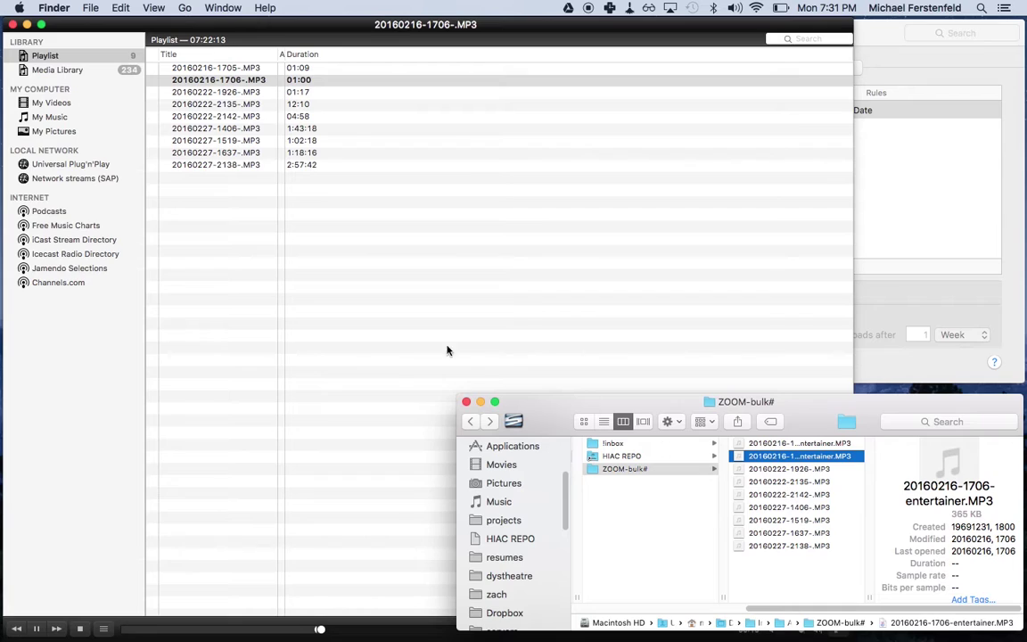
left_click(204, 100)
double_click(214, 115)
left_click(261, 629)
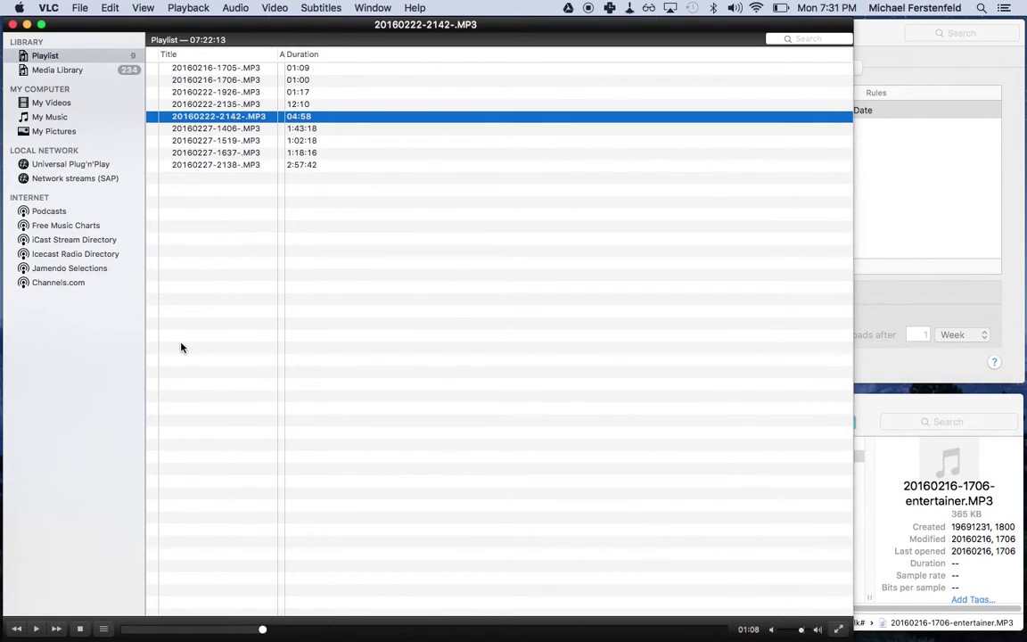
double_click(190, 130)
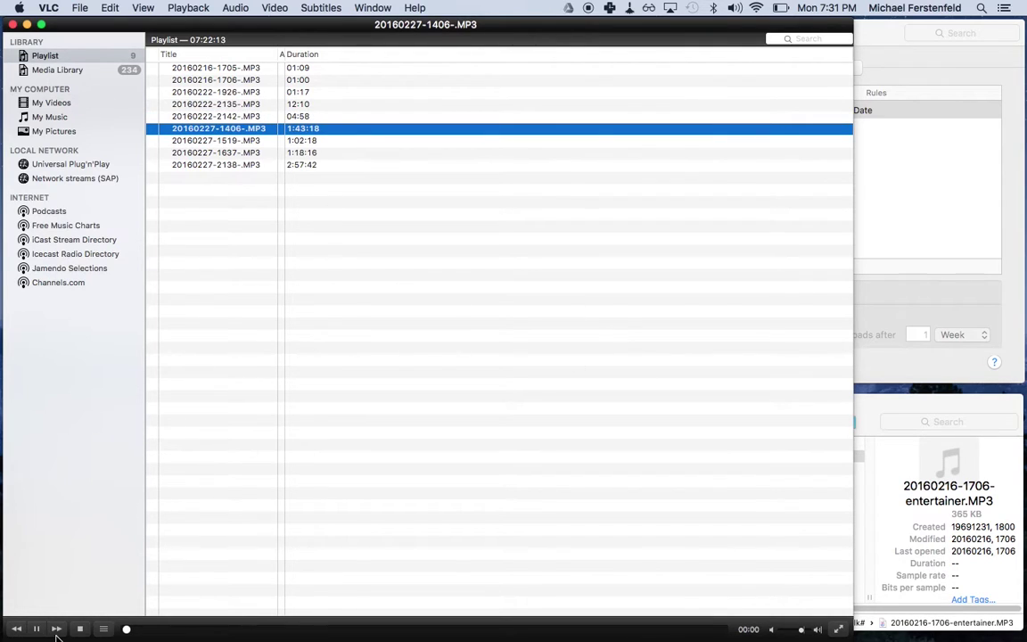
left_click(39, 629)
left_click(862, 412)
left_click(802, 470)
left_click(807, 471)
type("LB")
key("BackSpace")
key("BackSpace")
type("LB")
double_click(816, 470)
key("super+c")
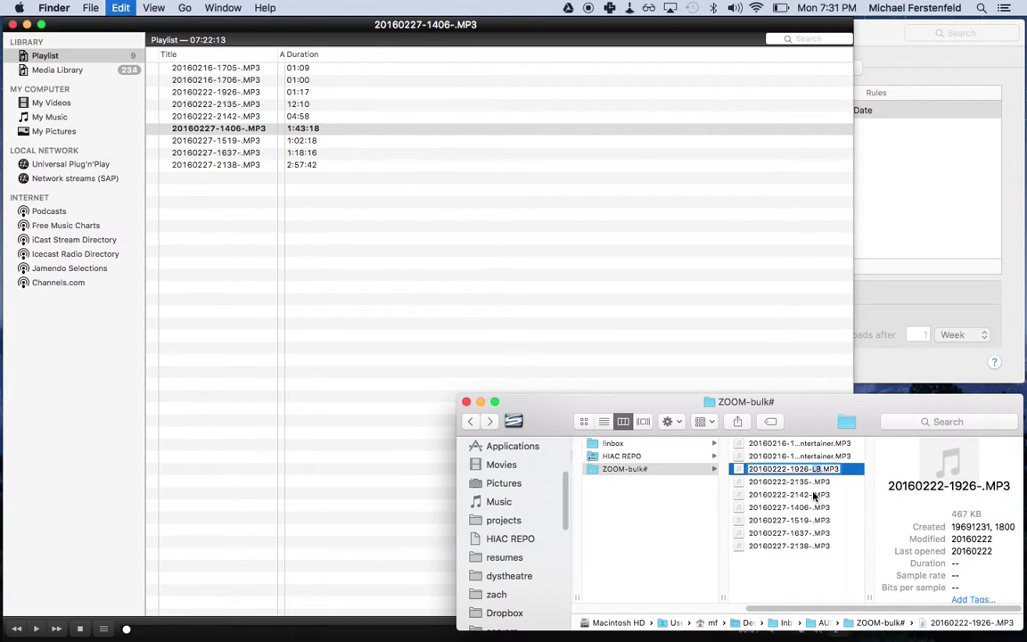
left_click(805, 483)
left_click(809, 482)
left_click(812, 482)
key("super+v")
left_click(809, 495)
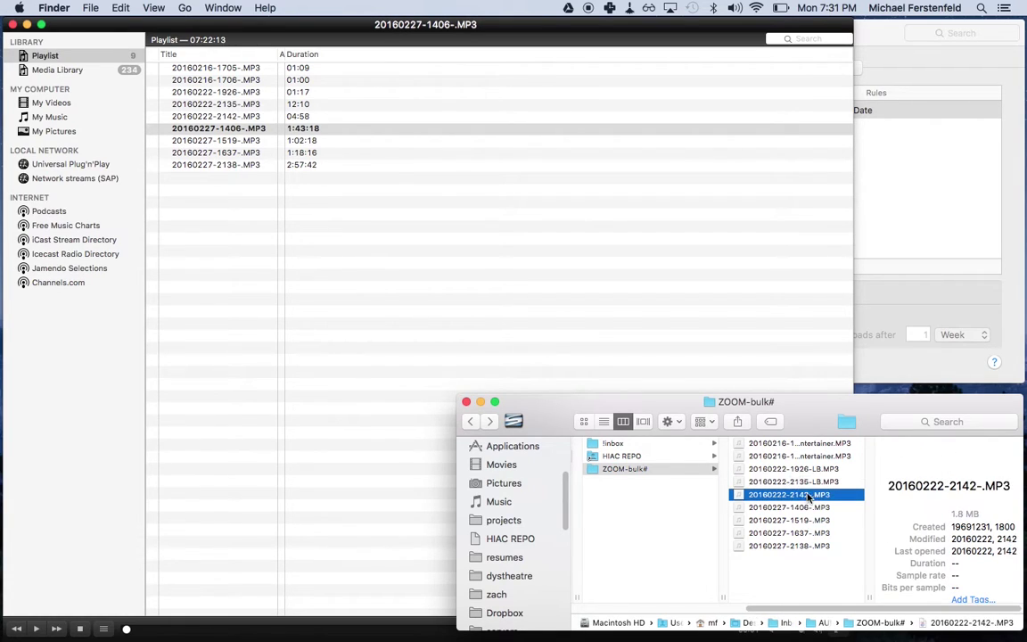
key("Return")
left_click(806, 496)
key("super+v")
left_click(783, 508)
key("Up")
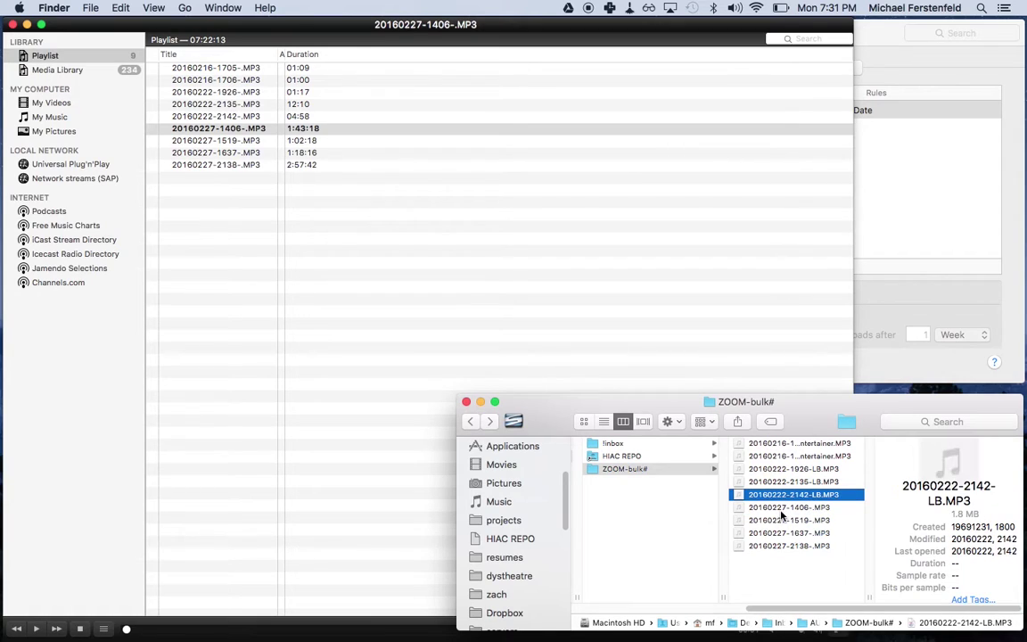
key("Down")
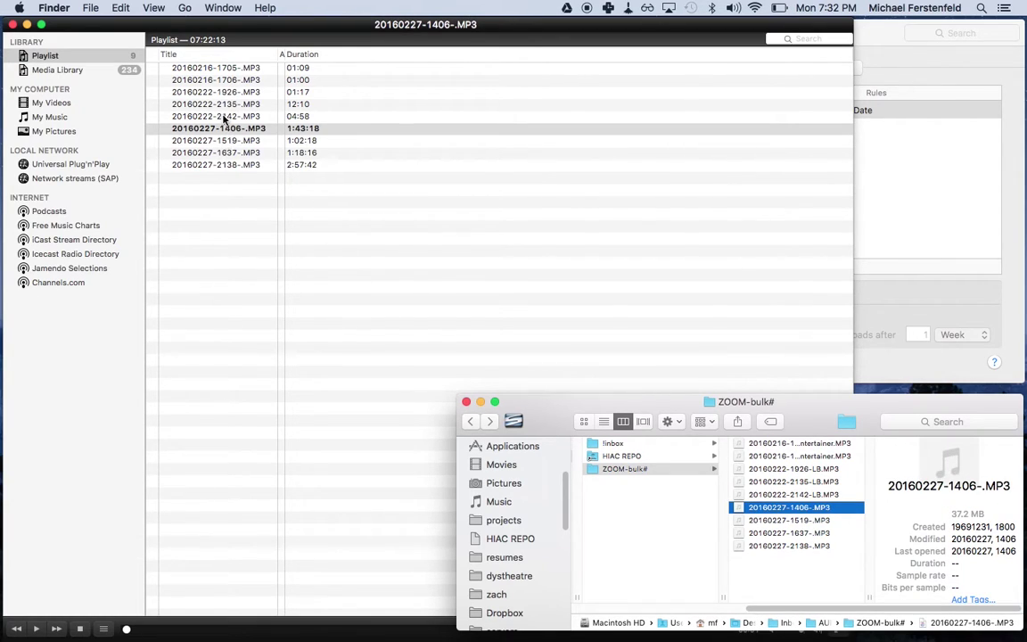
double_click(201, 132)
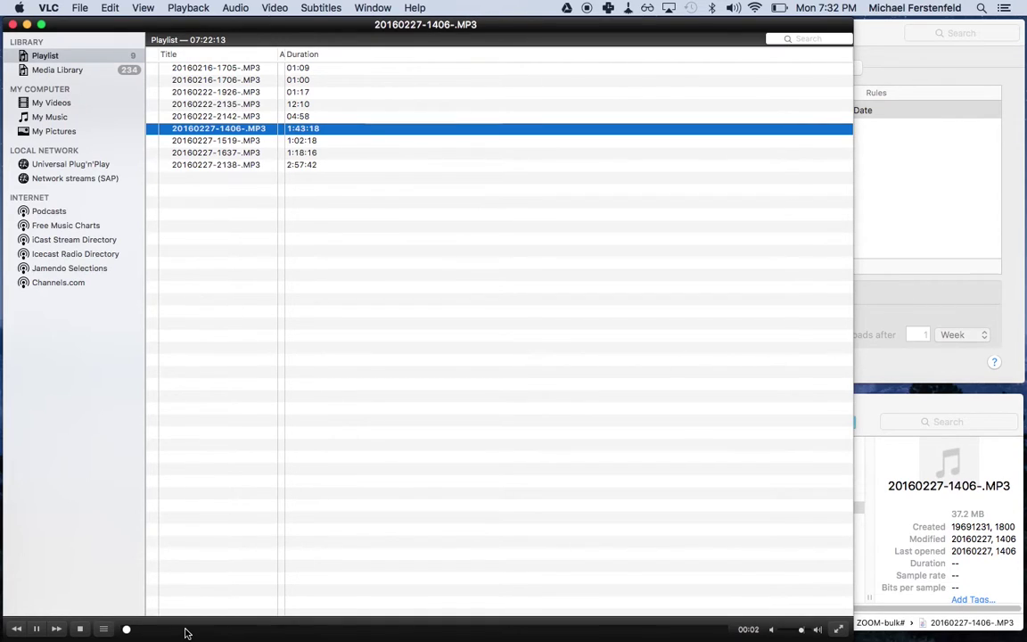
left_click(329, 629)
left_click(508, 631)
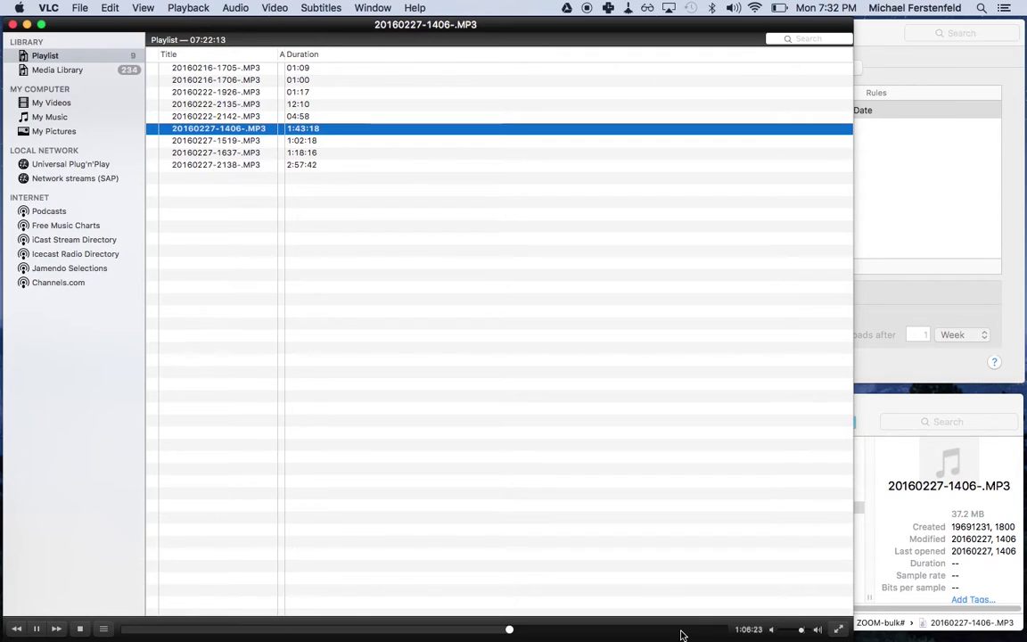
key("XF86AudioMute")
left_click(667, 630)
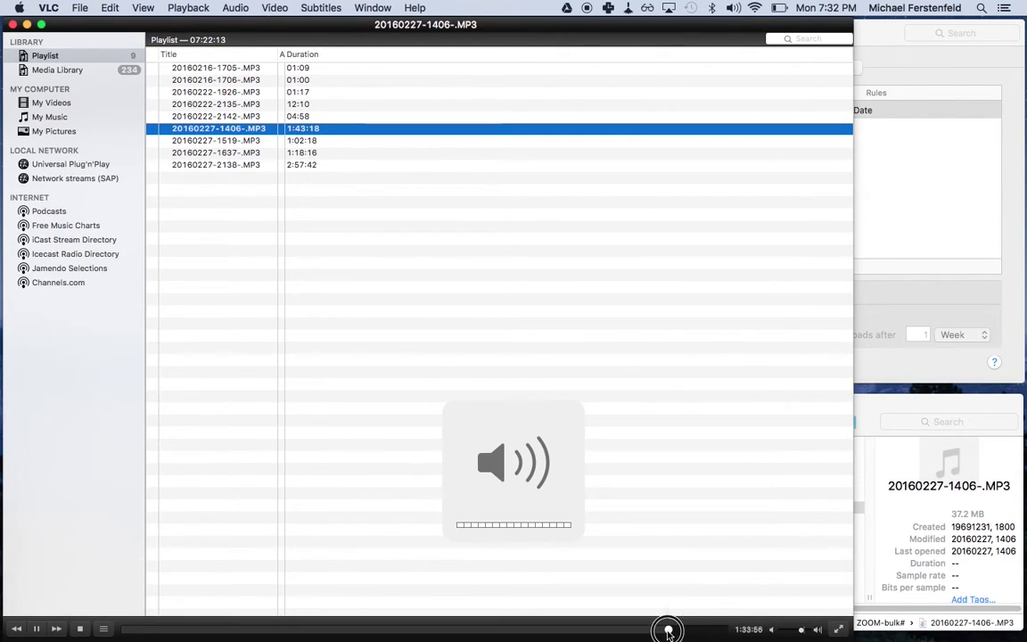
double_click(212, 143)
left_click(255, 628)
left_click(361, 629)
left_click(573, 629)
left_click(675, 630)
double_click(236, 152)
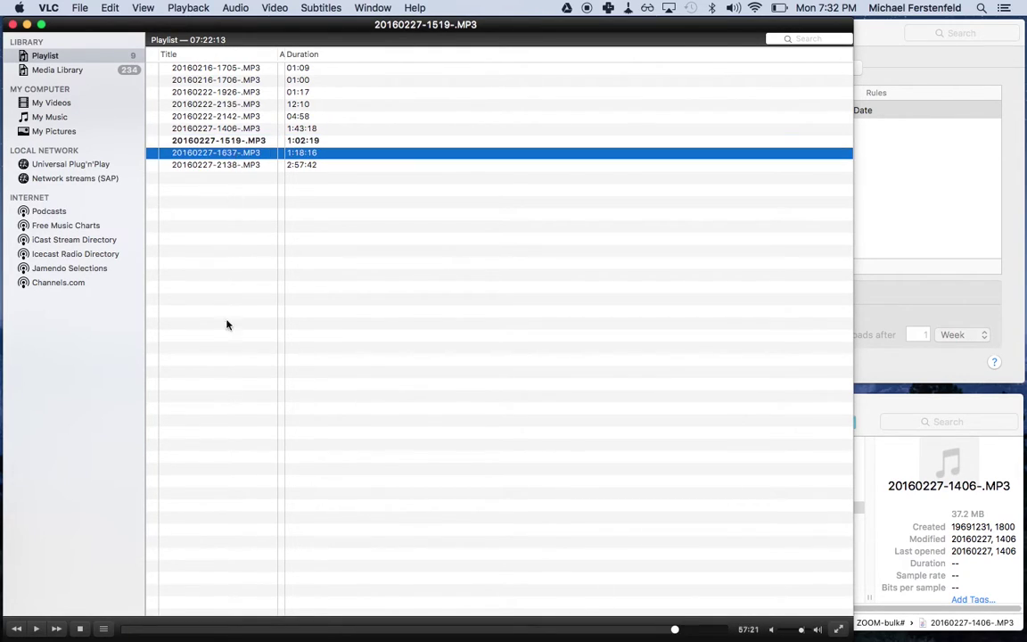
left_click(318, 629)
left_click(456, 629)
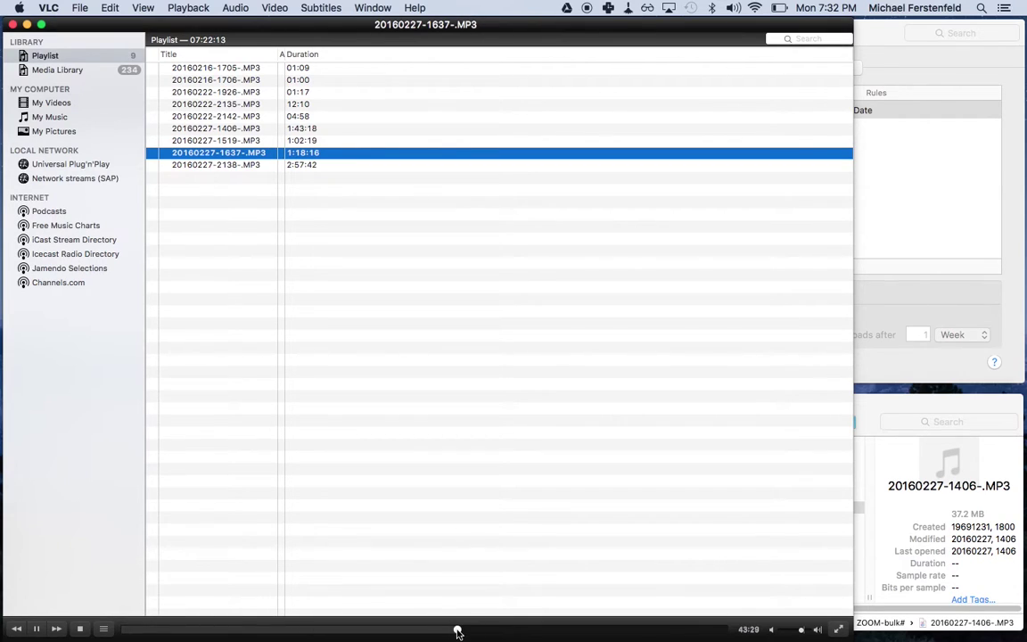
double_click(245, 166)
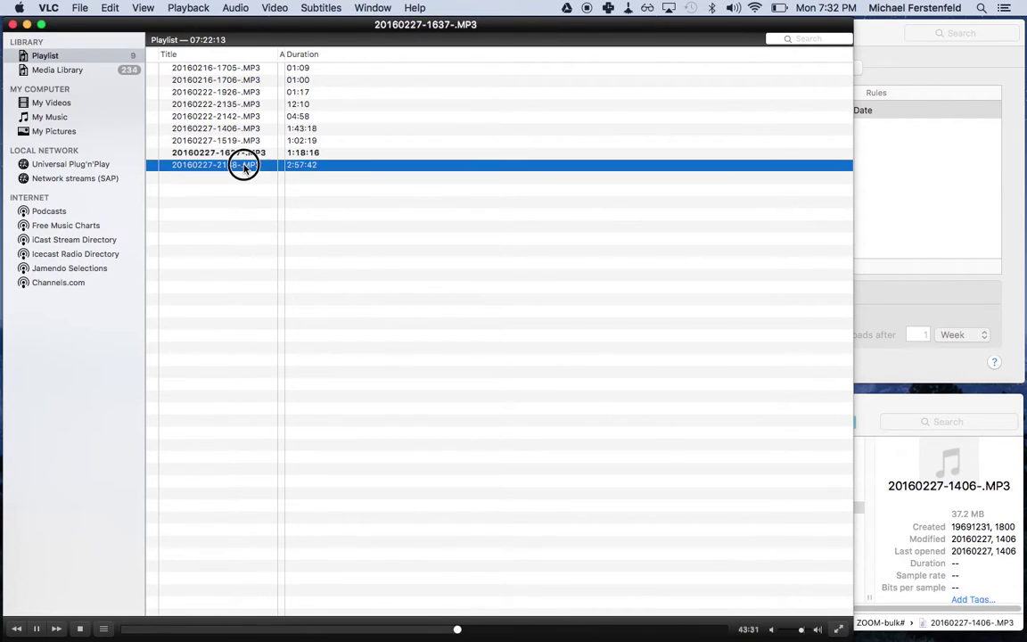
left_click(398, 629)
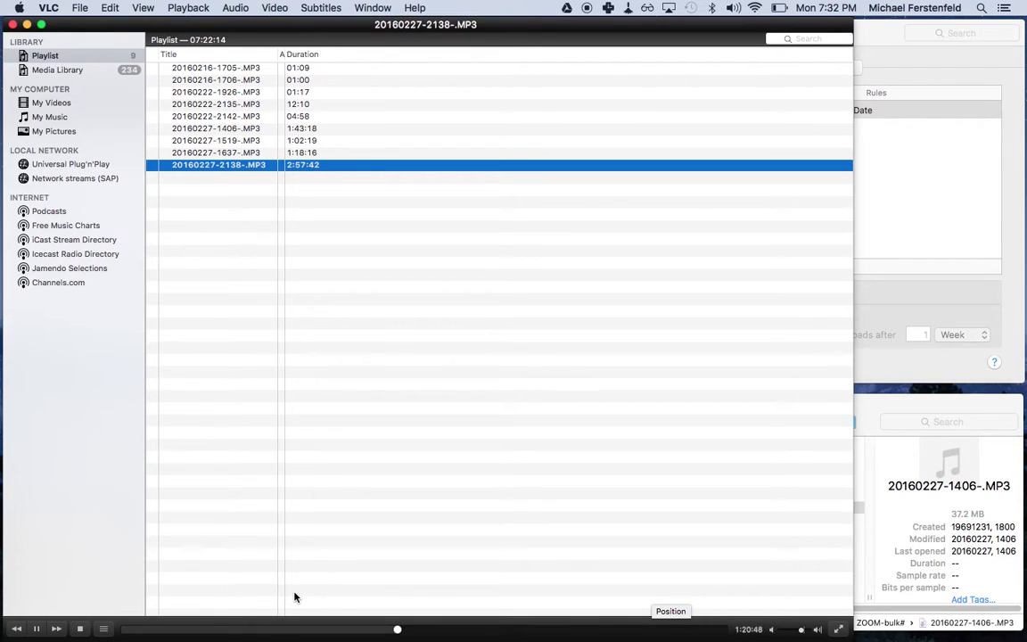
left_click(37, 629)
left_click(863, 404)
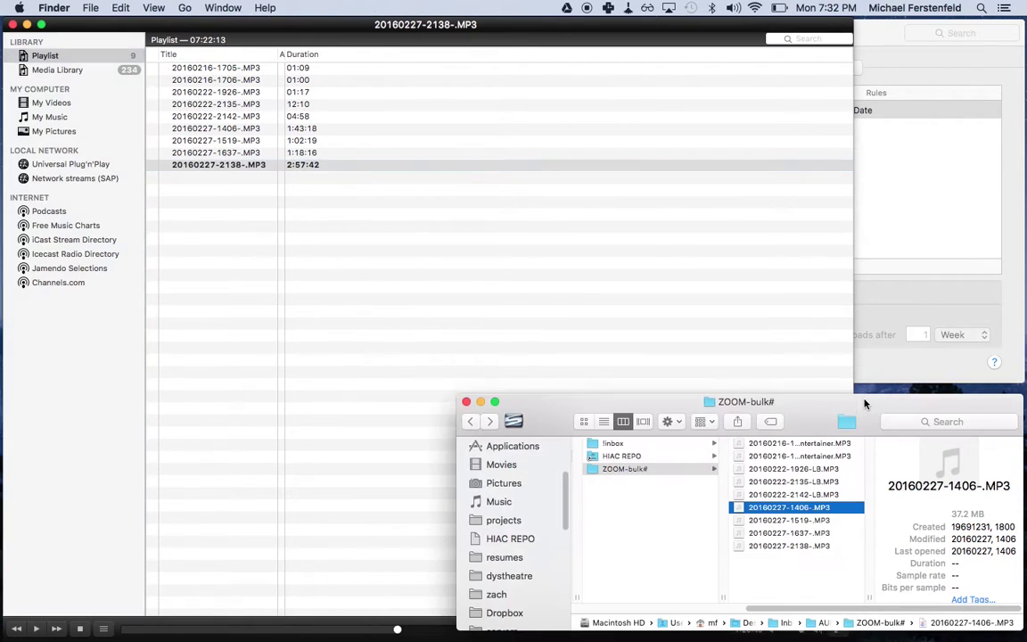
left_click(789, 546)
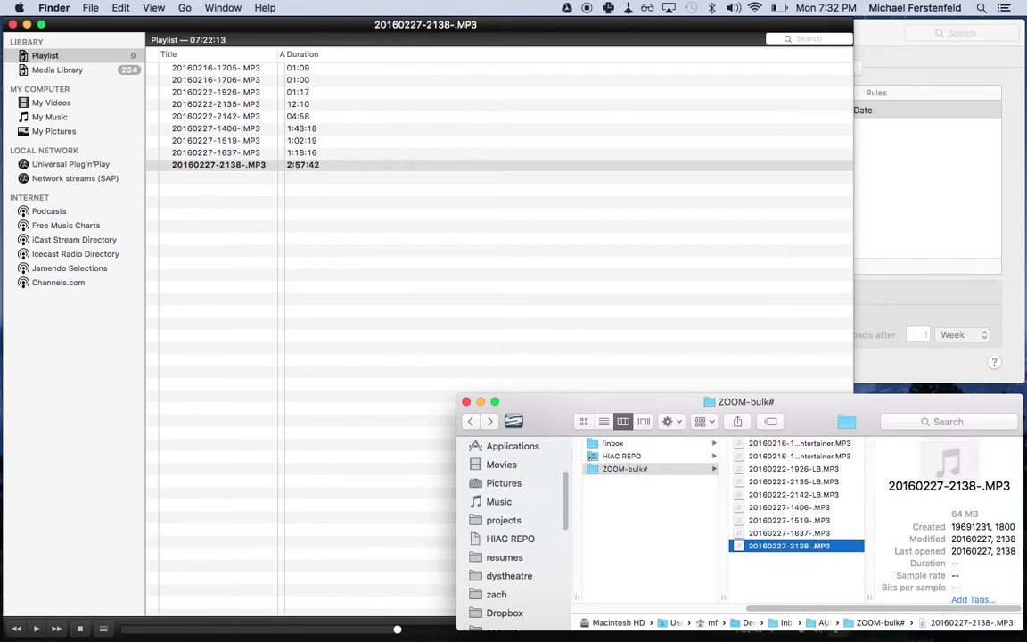
left_click(817, 550)
left_click(816, 546)
type("MW")
type("-reh")
key("BackSpace")
key("BackSpace")
key("BackSpace")
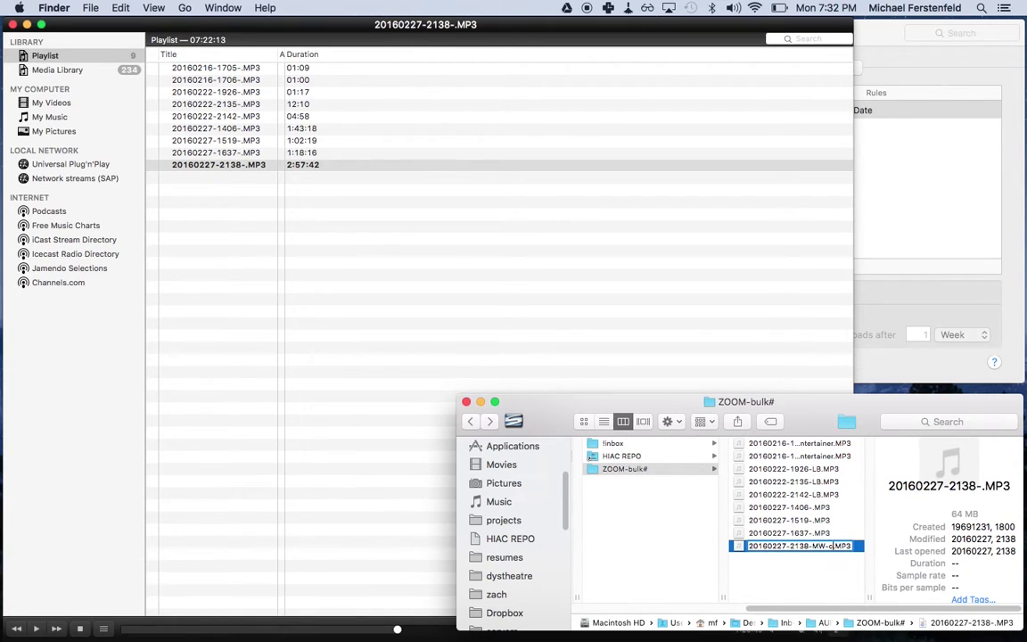
type("melbourne")
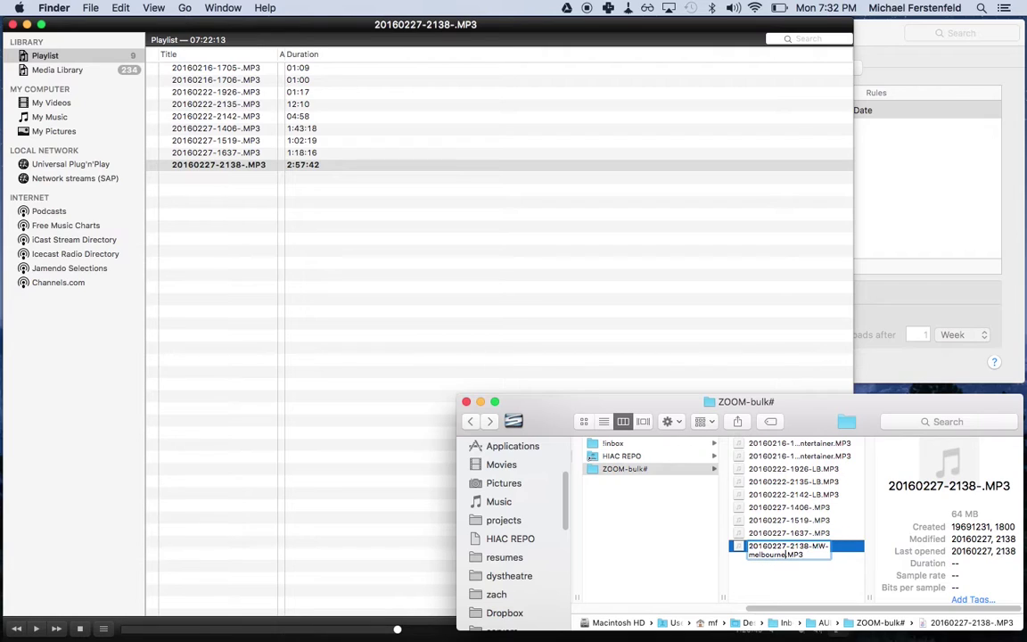
type("Rehearsal")
key("Return")
left_click(804, 508)
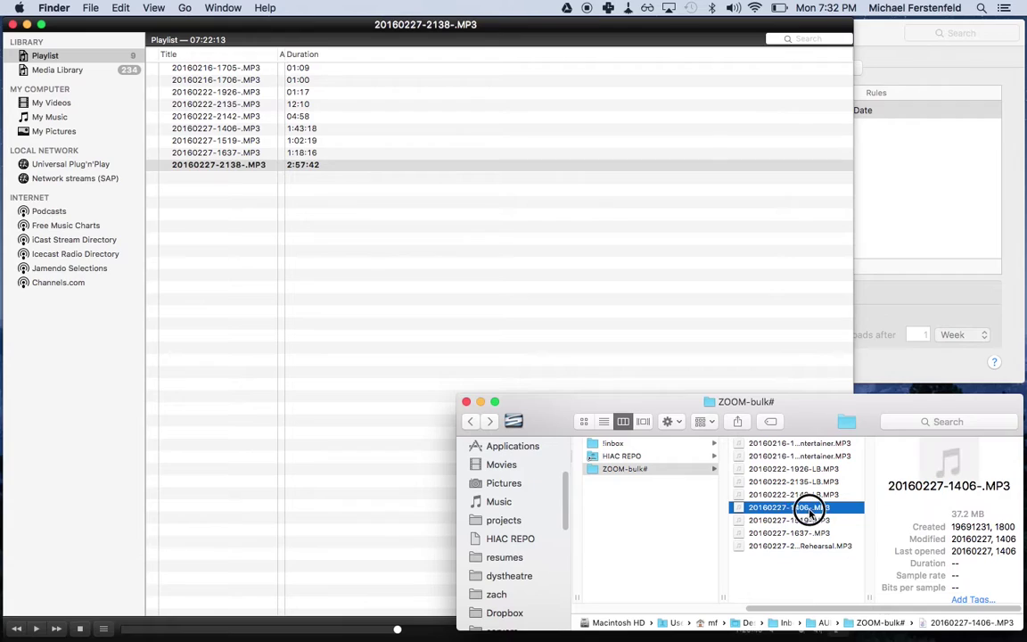
key("Return")
key("Right")
type("hiac")
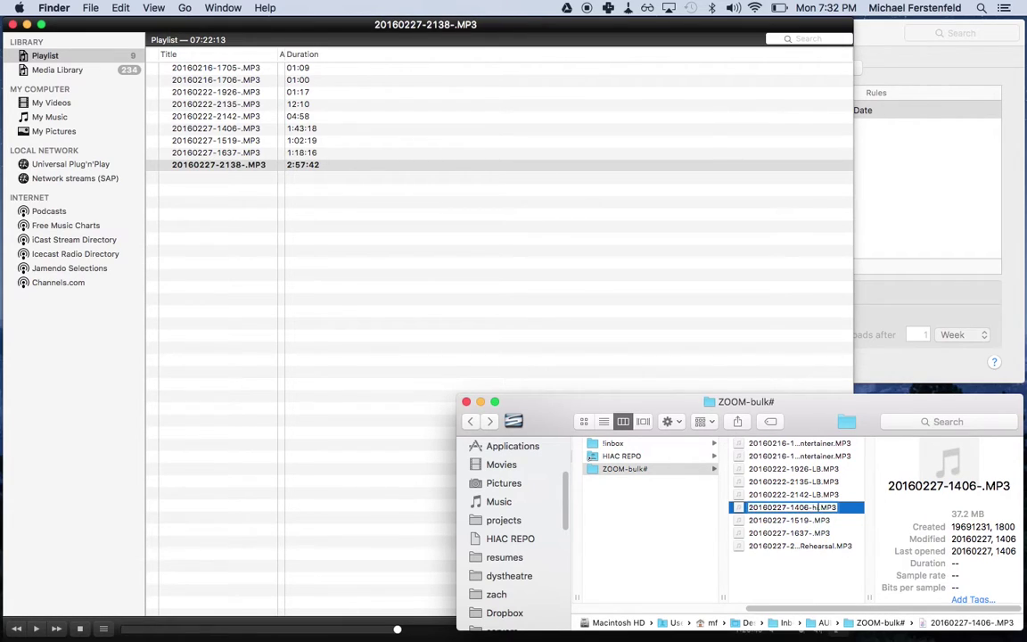
type("Brund")
key("BackSpace")
key("BackSpace")
key("BackSpace")
key("BackSpace")
key("BackSpace")
type("NoiseCrunch")
double_click(774, 516)
key("super+c")
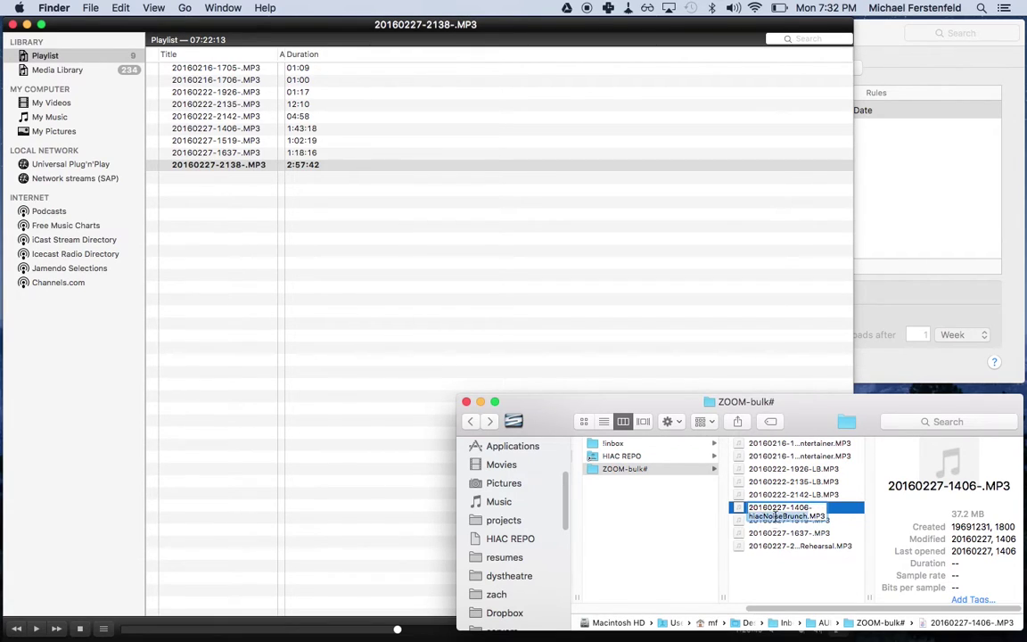
left_click(798, 524)
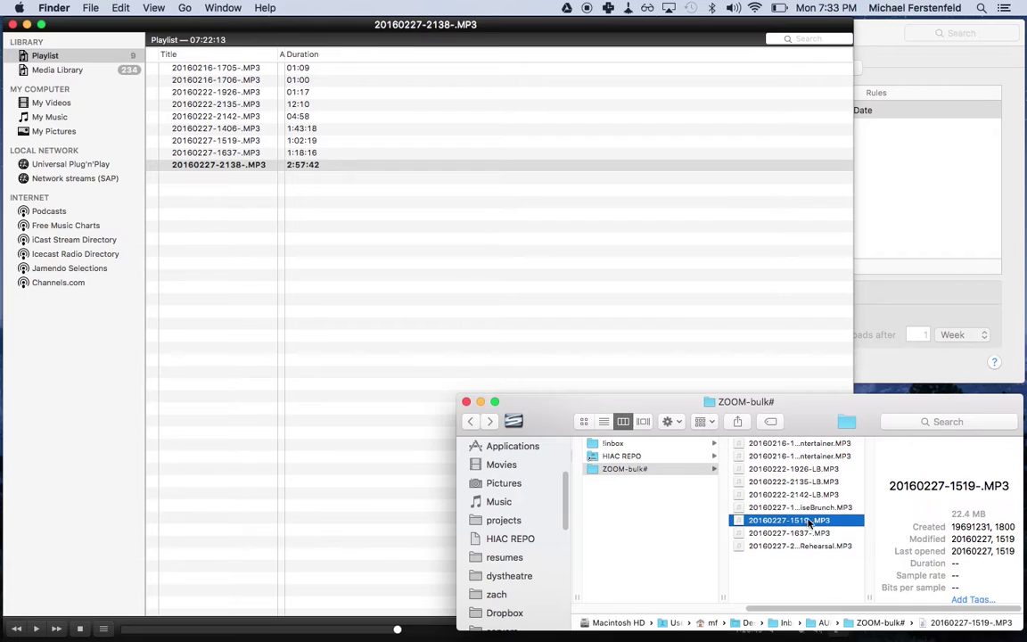
left_click(809, 522)
left_click(808, 521)
key("super+v")
left_click(794, 538)
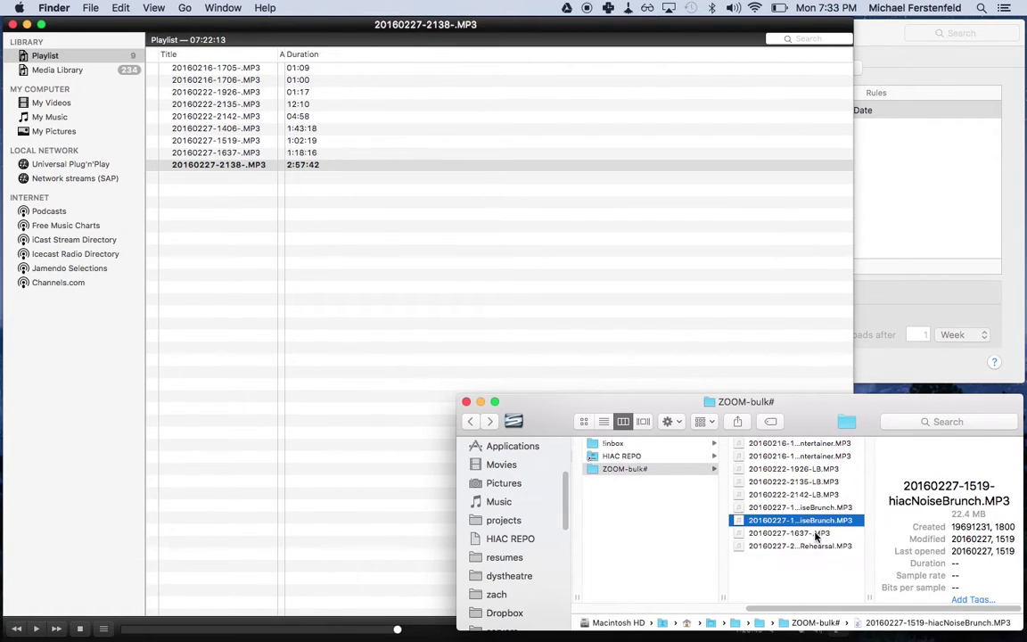
left_click(815, 533)
left_click(813, 533)
left_click(814, 533)
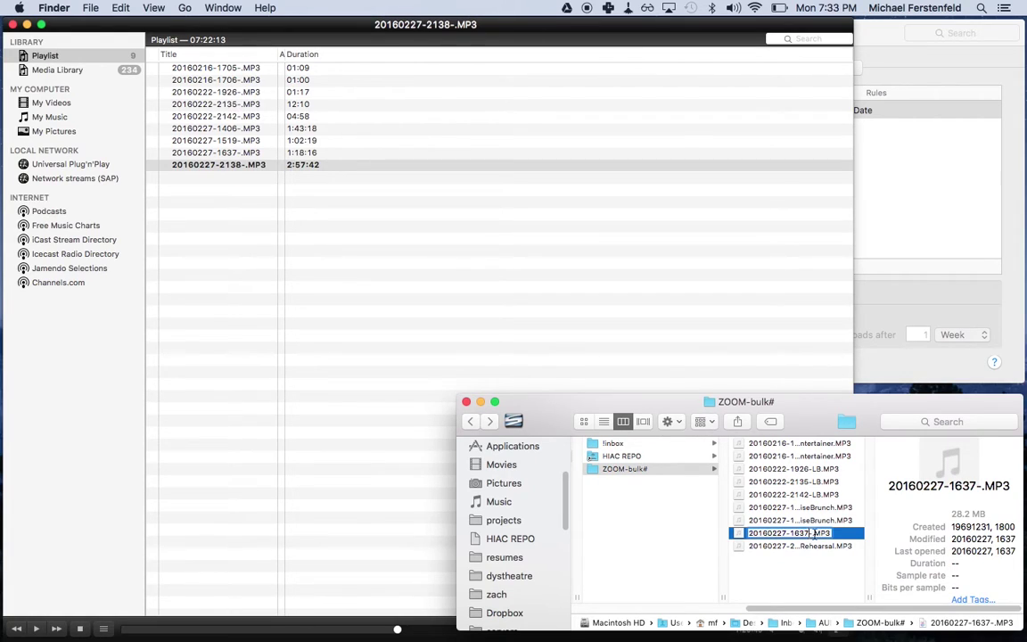
key("super+v")
left_click(724, 499)
Step: Copy all the recordings in the ZOOM-bulk# folder
left_click(789, 546)
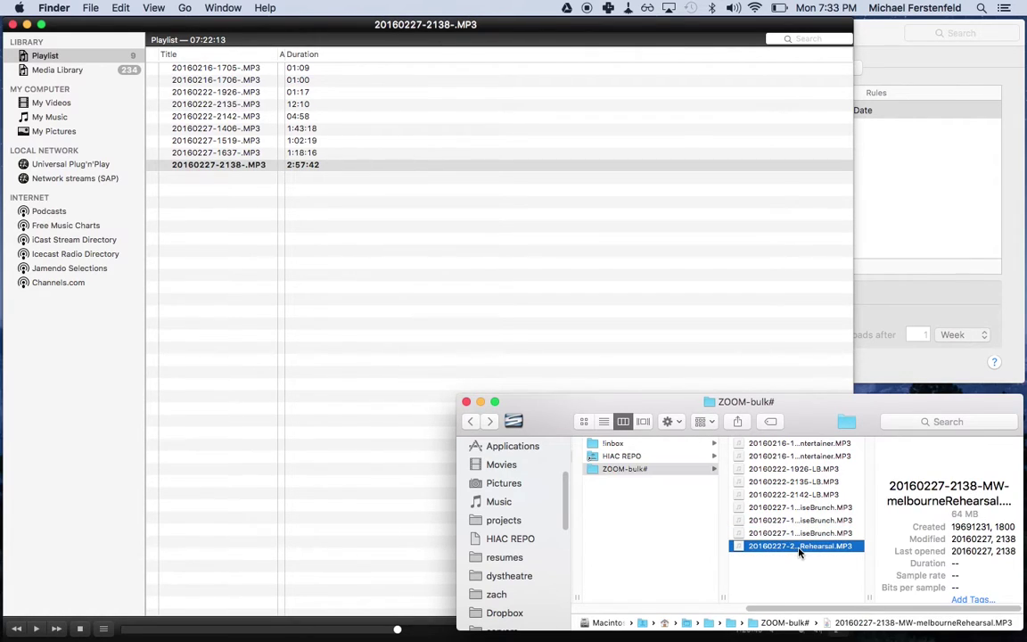
key("super+a")
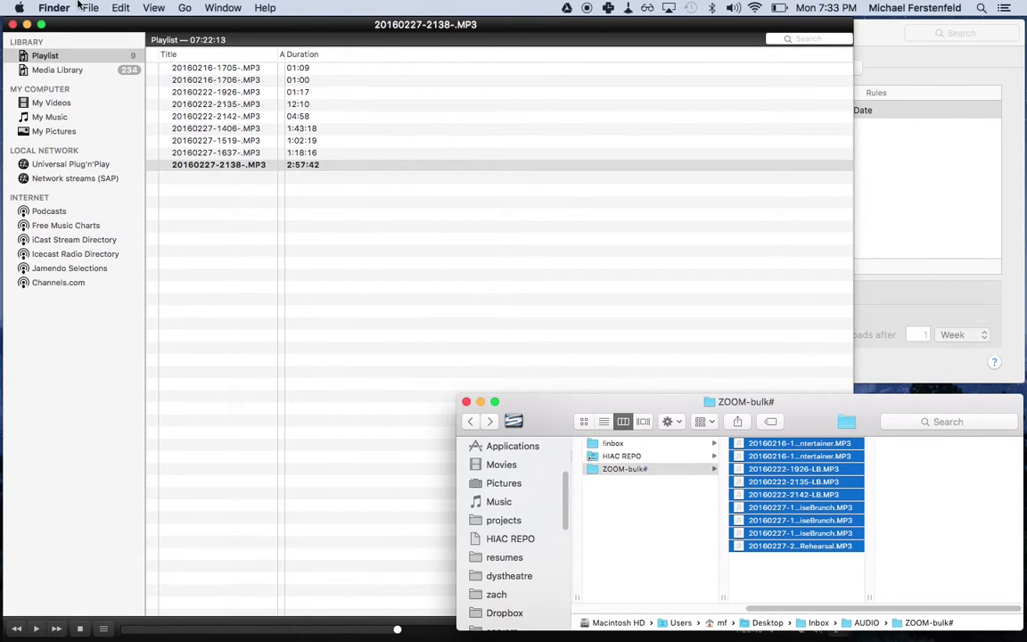
left_click(121, 8)
left_click(143, 74)
left_click(813, 584)
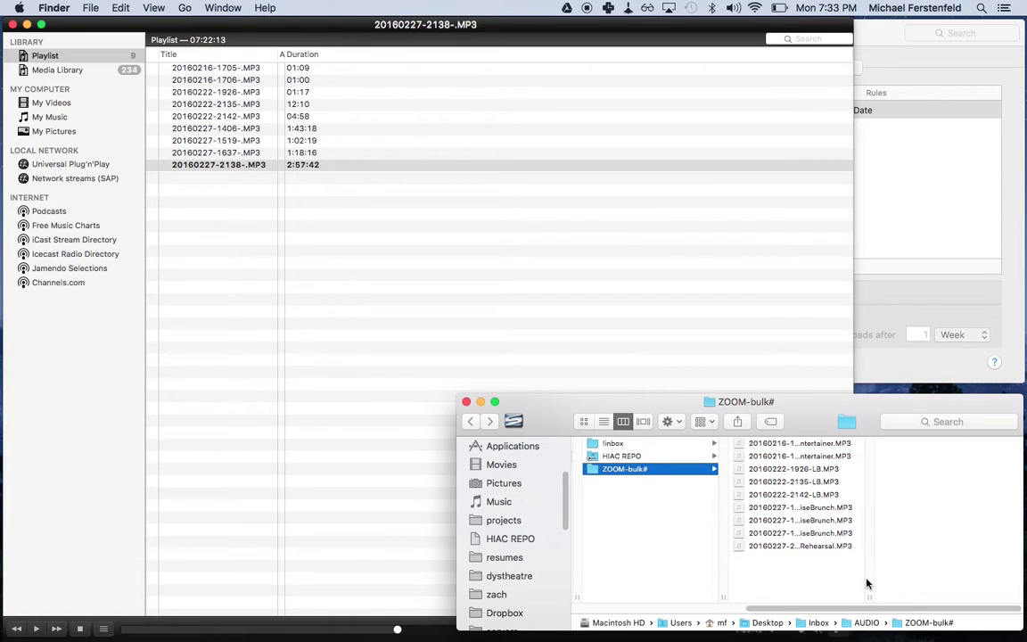
Step: Widen the file list to show full names and copy the three 20160227 hiacNoiseBrunch recordings
double_click(868, 596)
left_click(822, 532)
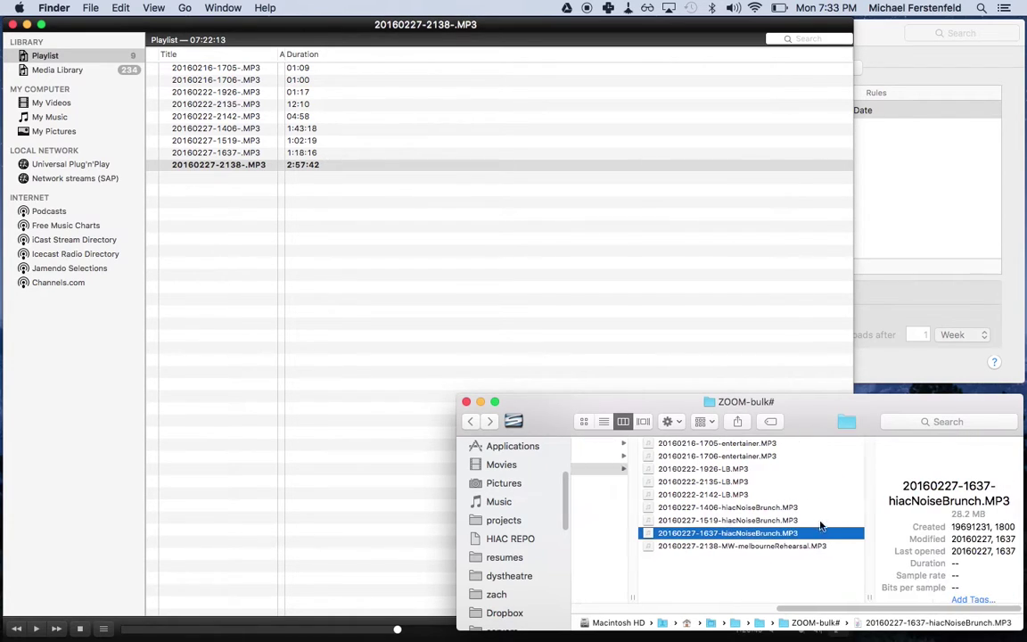
left_click(762, 508, "shift")
left_click(121, 8)
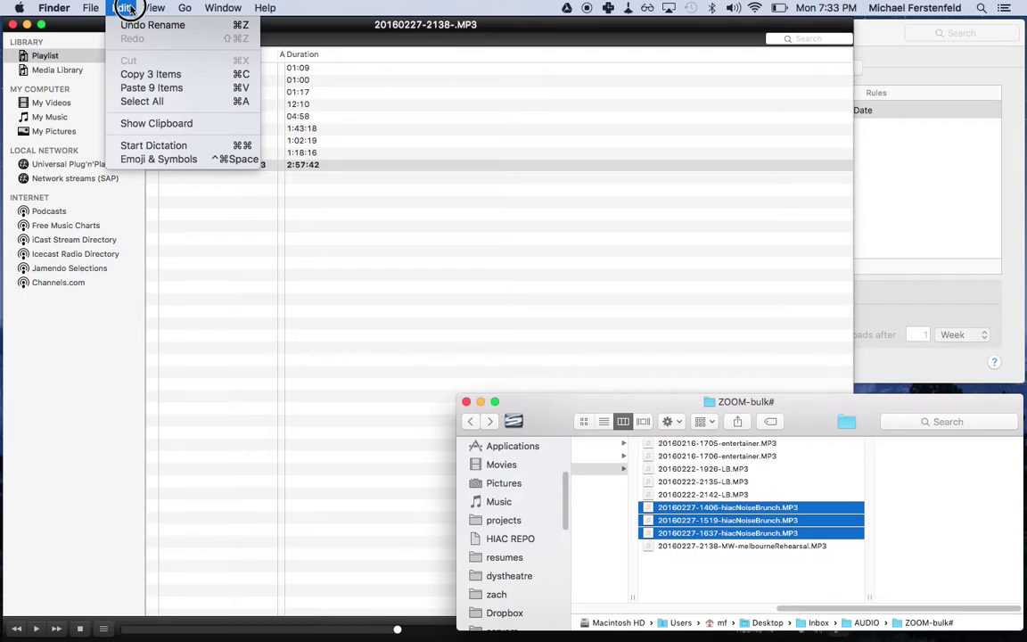
left_click(133, 73)
Step: Paste the three hiacNoiseBrunch recordings into the HIAC REPO folder and check their Google Drive upload status
scroll(587, 479, "left", 5)
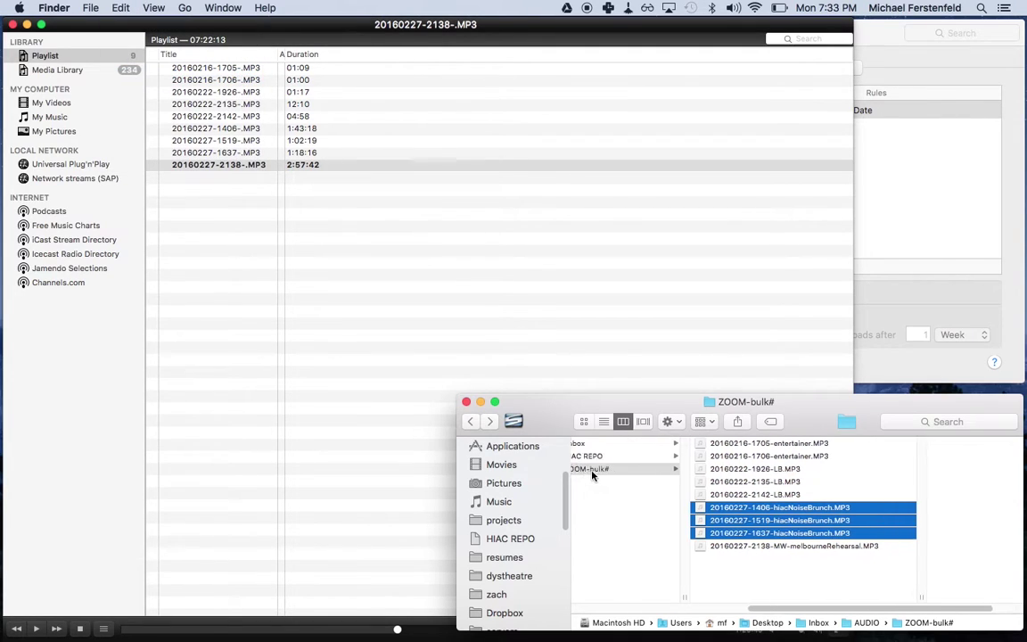
left_click(628, 456)
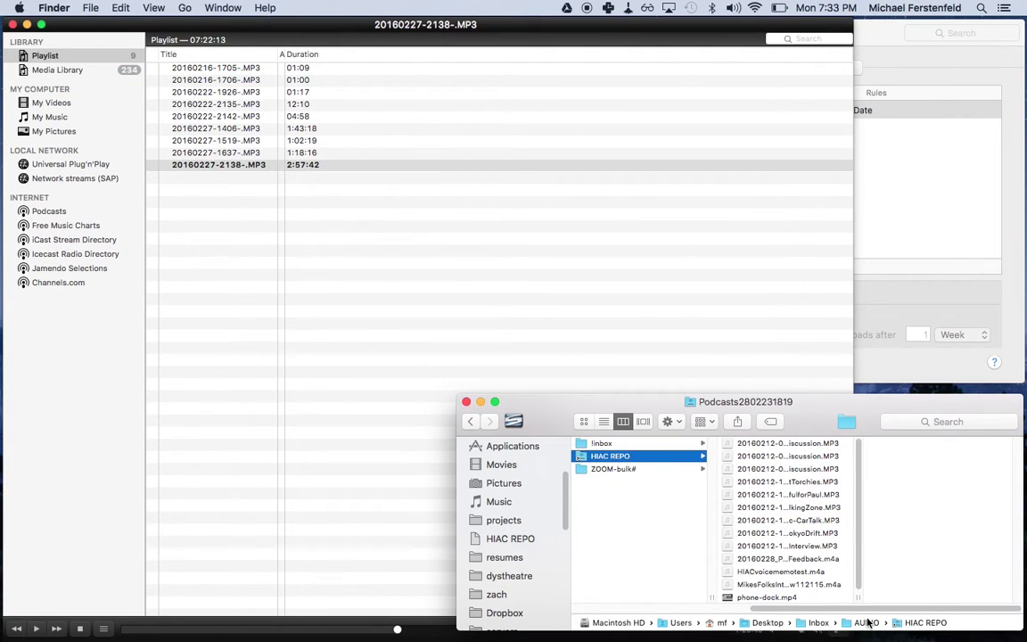
left_click_drag(857, 597, 1012, 590)
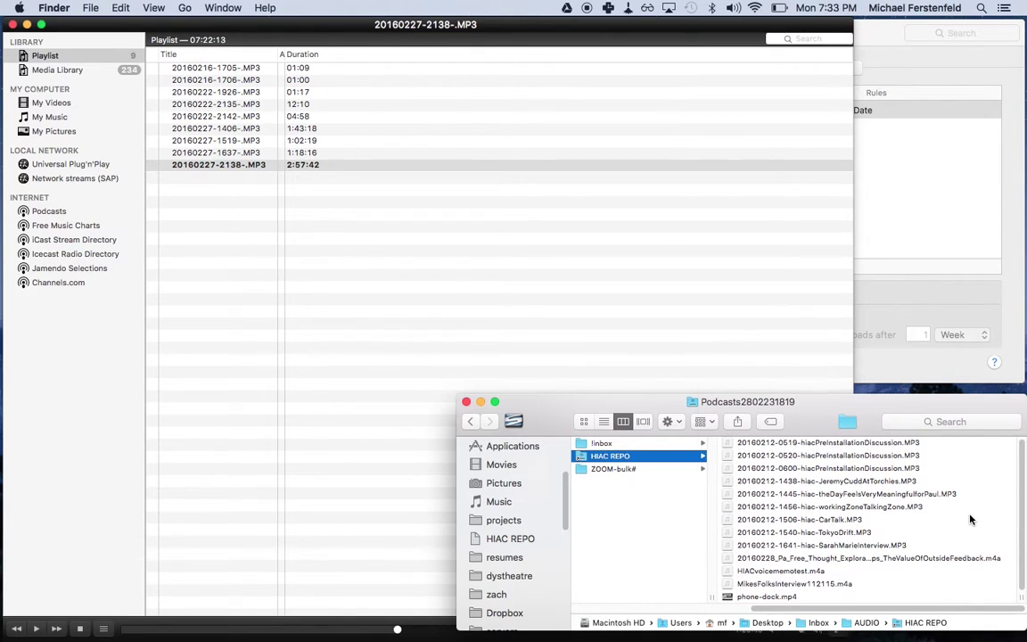
right_click(969, 519)
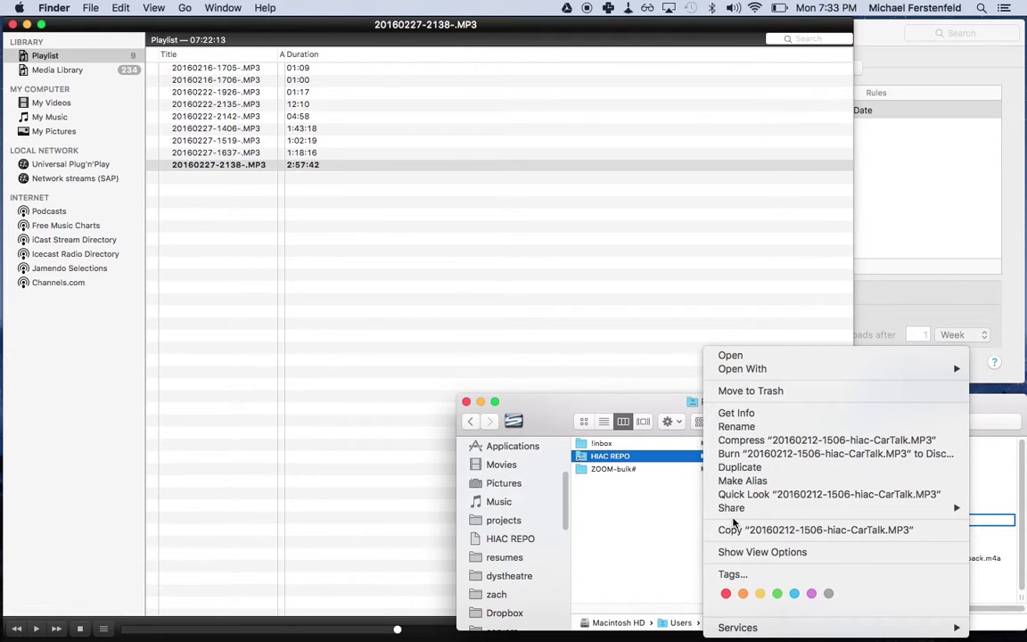
left_click(93, 13)
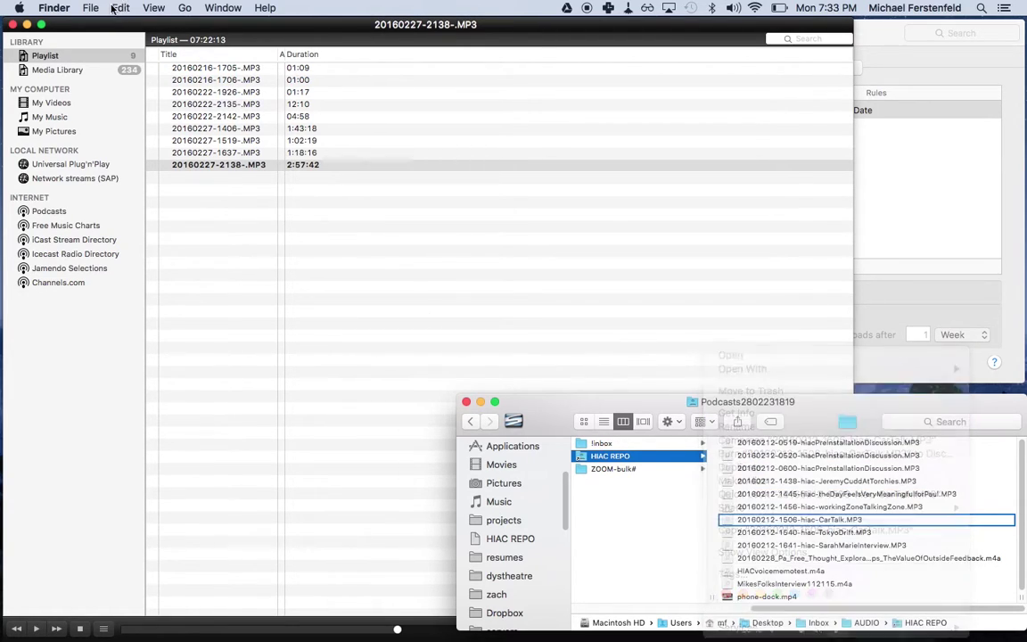
left_click(122, 8)
left_click(134, 87)
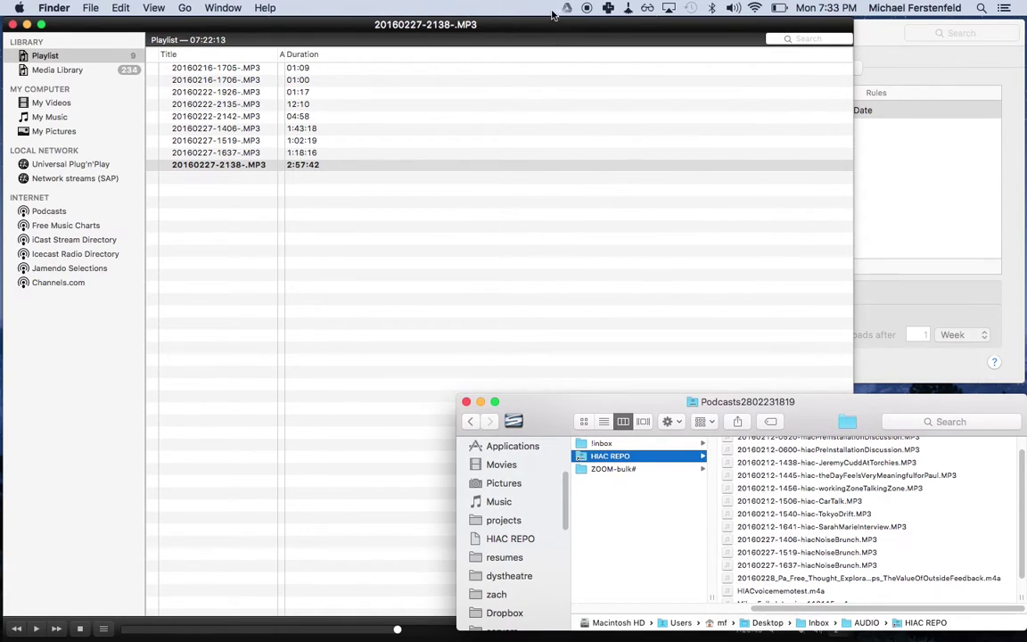
left_click(567, 9)
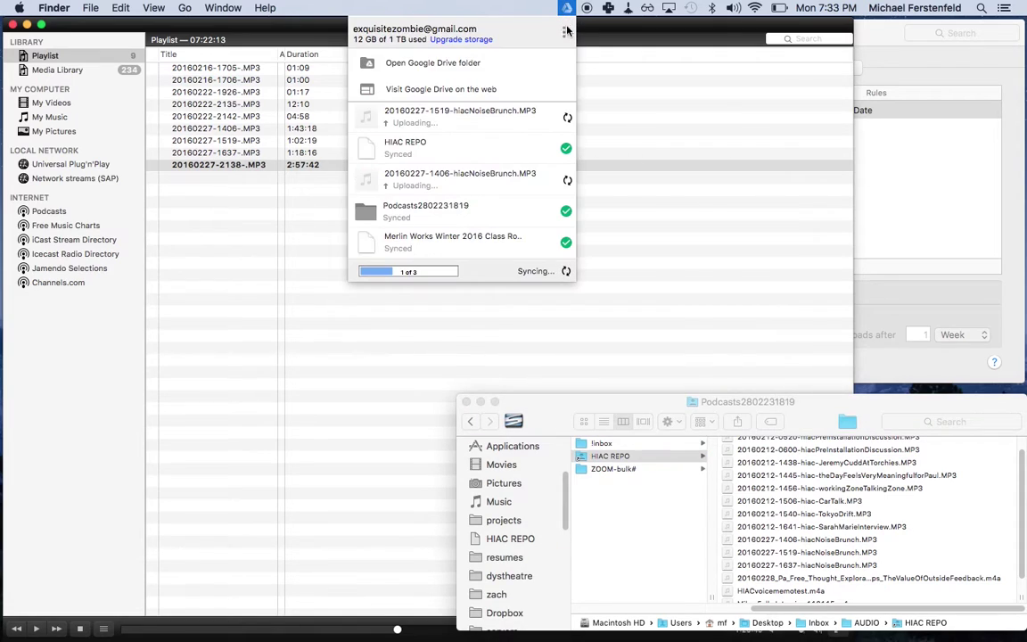
Step: Minimize the VLC playlist window and close the Screen Video Capture on Mac page in Chrome
left_click(27, 23)
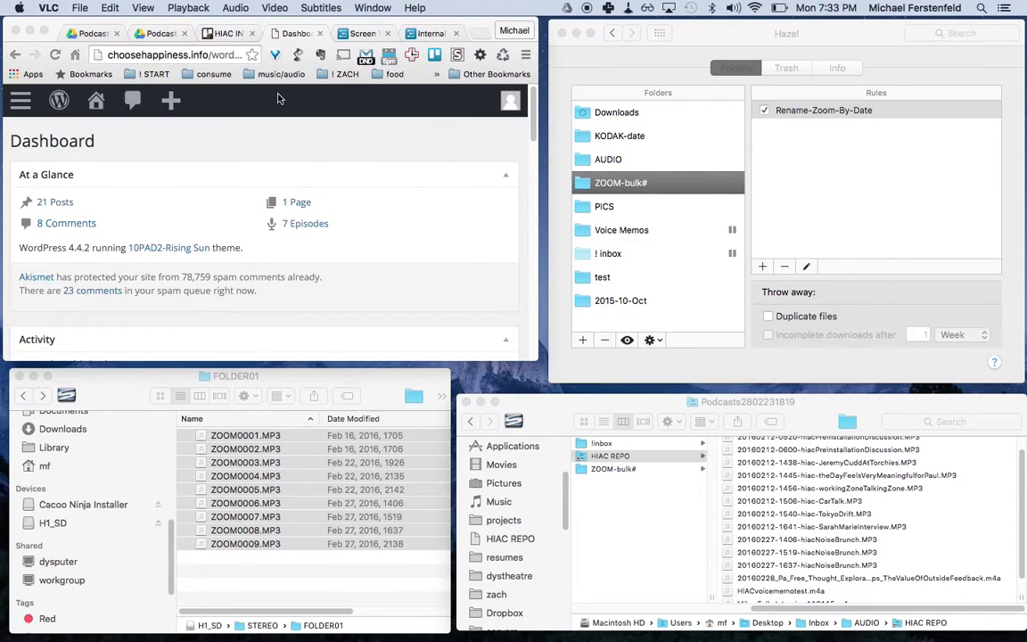
left_click(372, 40)
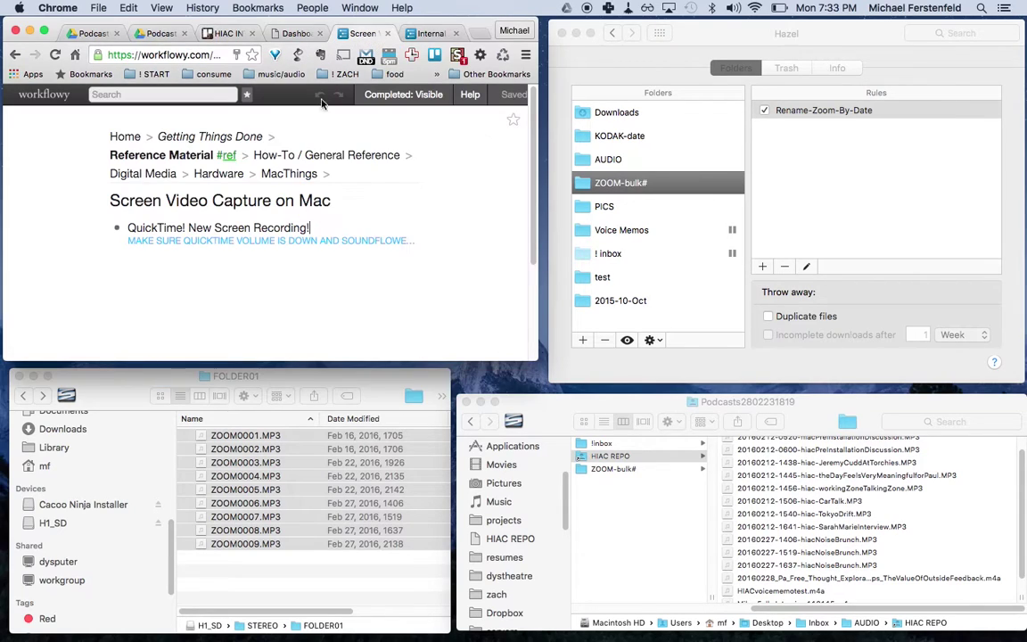
left_click(387, 33)
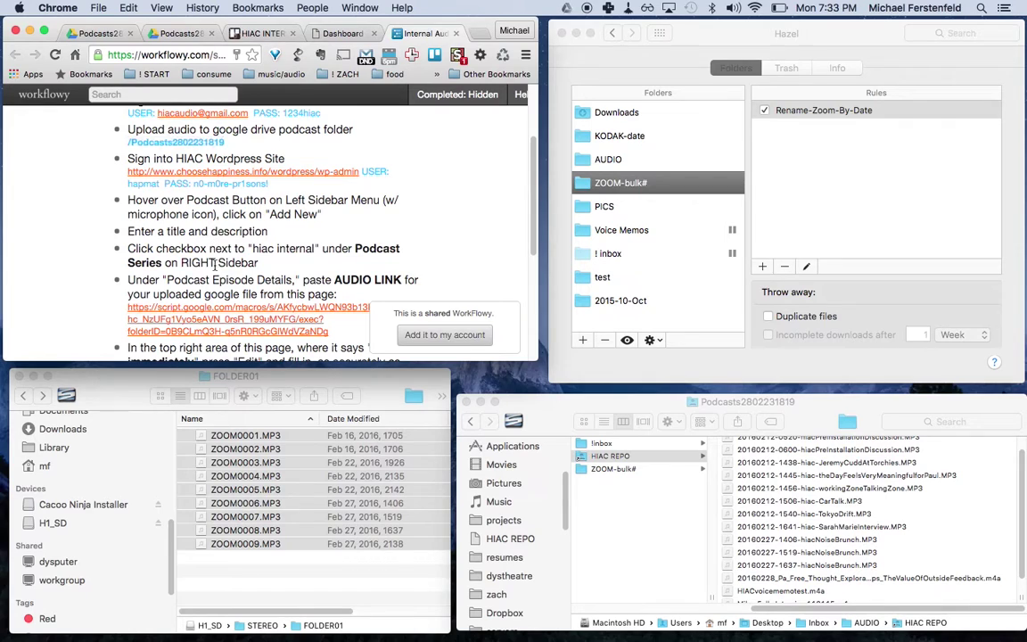
Step: Enlarge the browser window and review the Internal Audio Log Podcasting Procedure, from the WordPress sign-in to publishing the episode
scroll(216, 266, "down", 2)
left_click_drag(538, 361, 762, 410)
scroll(513, 294, "up", 2)
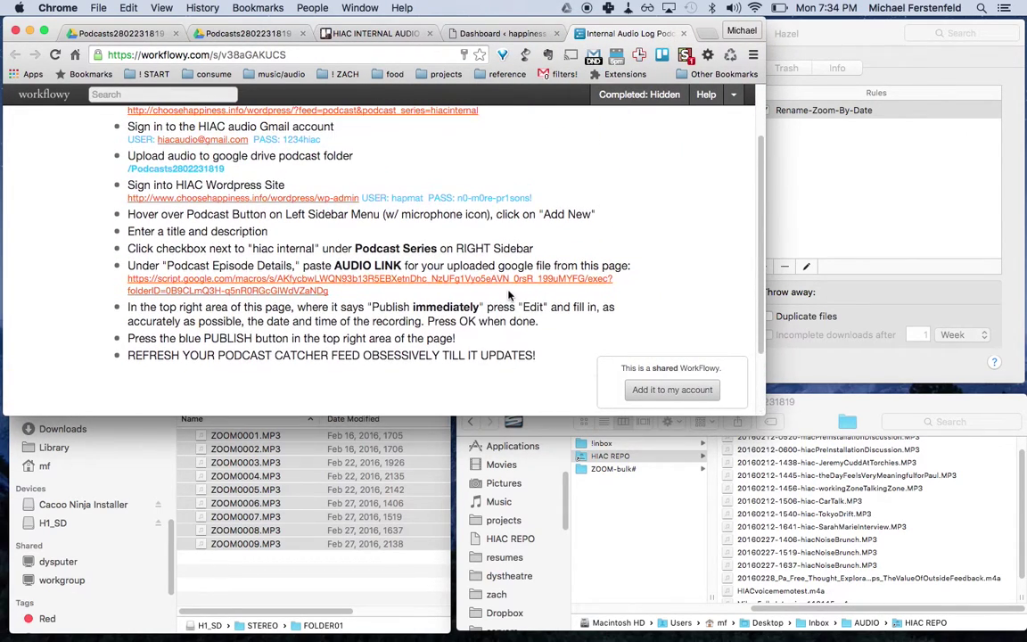
scroll(169, 243, "up", 2)
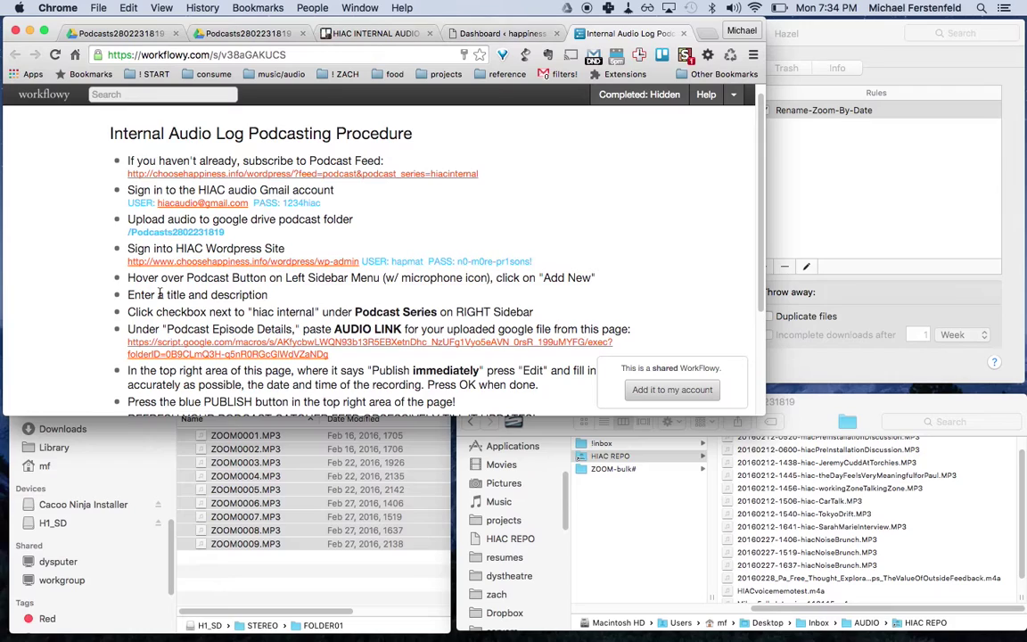
left_click_drag(131, 247, 272, 334)
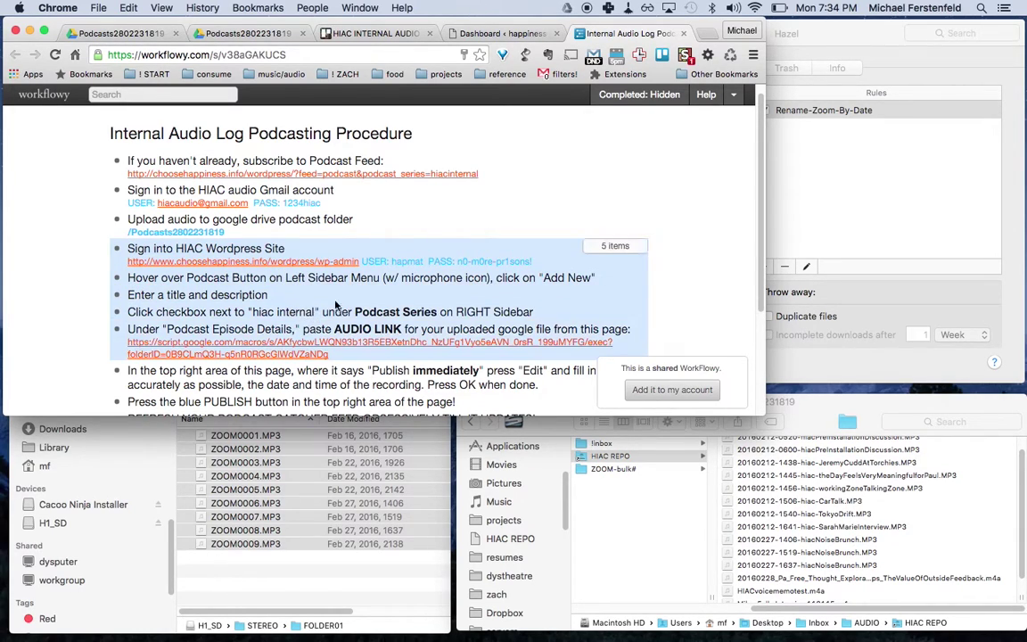
scroll(327, 306, "down", 3)
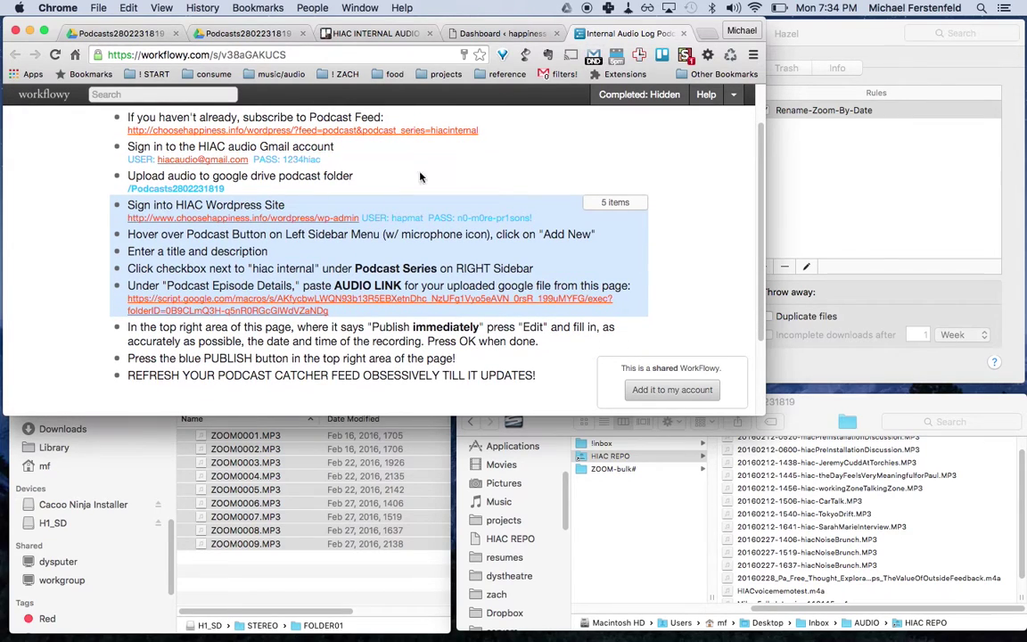
Step: Separate the WordPress Dashboard into its own window and tile it side by side with the podcasting procedure
left_click_drag(497, 32, 608, 142)
key("super+alt+Right")
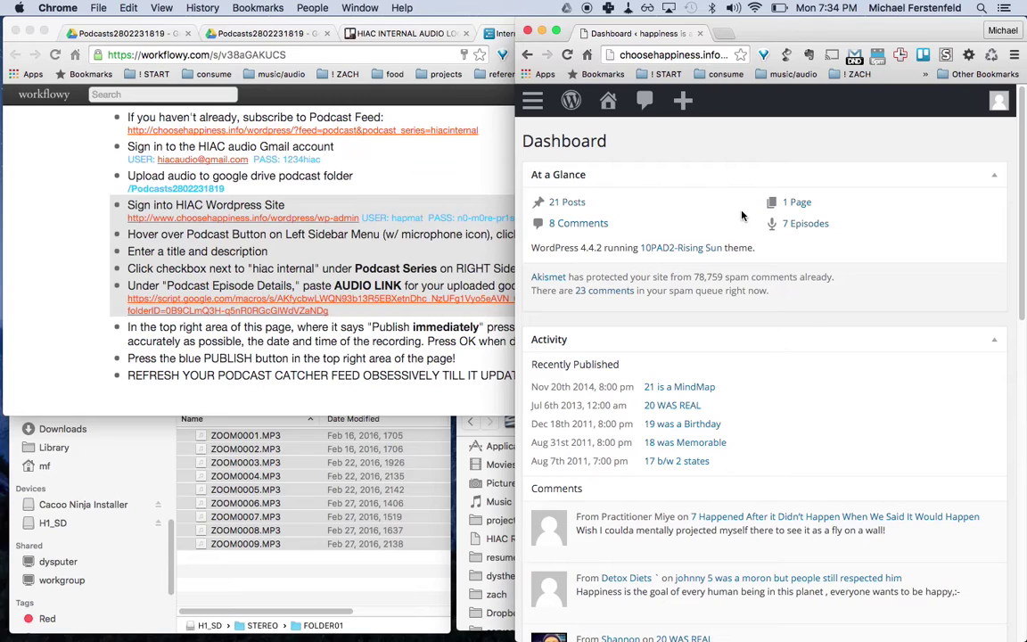
left_click(374, 90)
key("super+alt+Left")
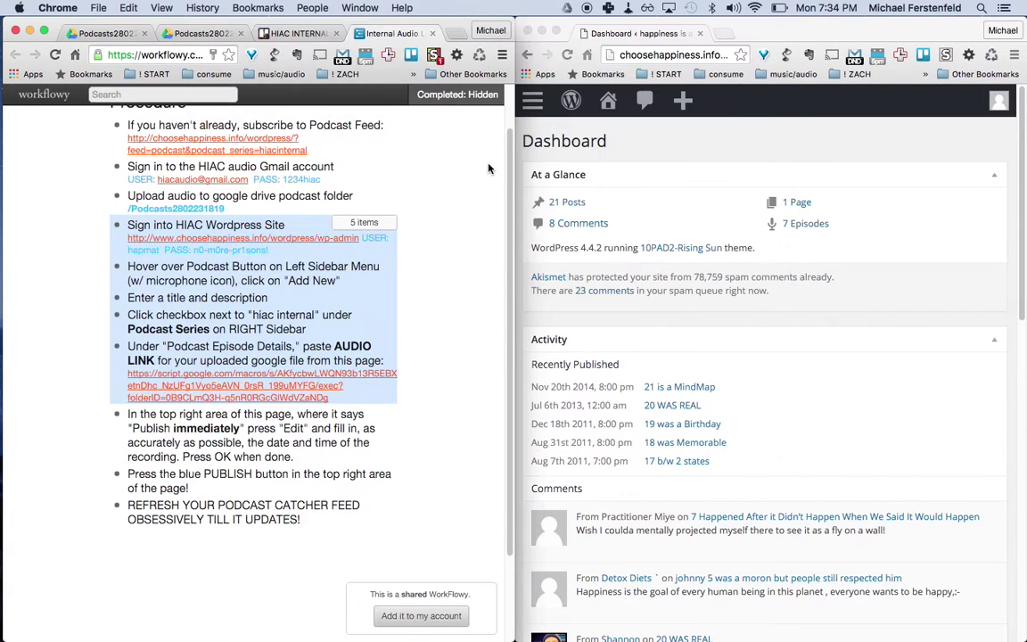
Step: Check the Google Drive sync progress of the hiacNoiseBrunch recordings and return to the WordPress Dashboard
left_click(565, 8)
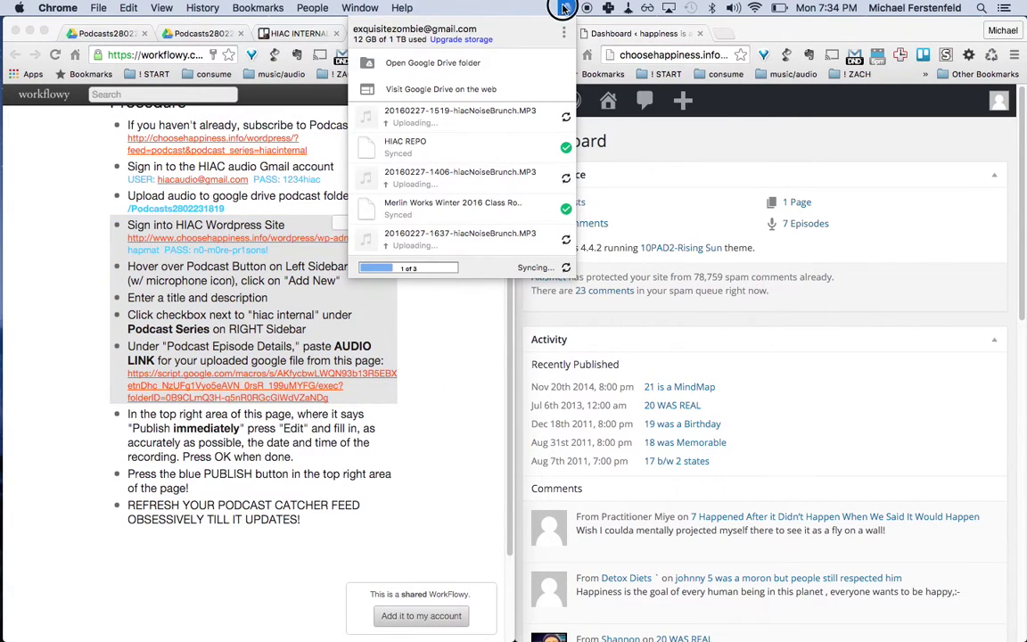
left_click(565, 8)
left_click(565, 9)
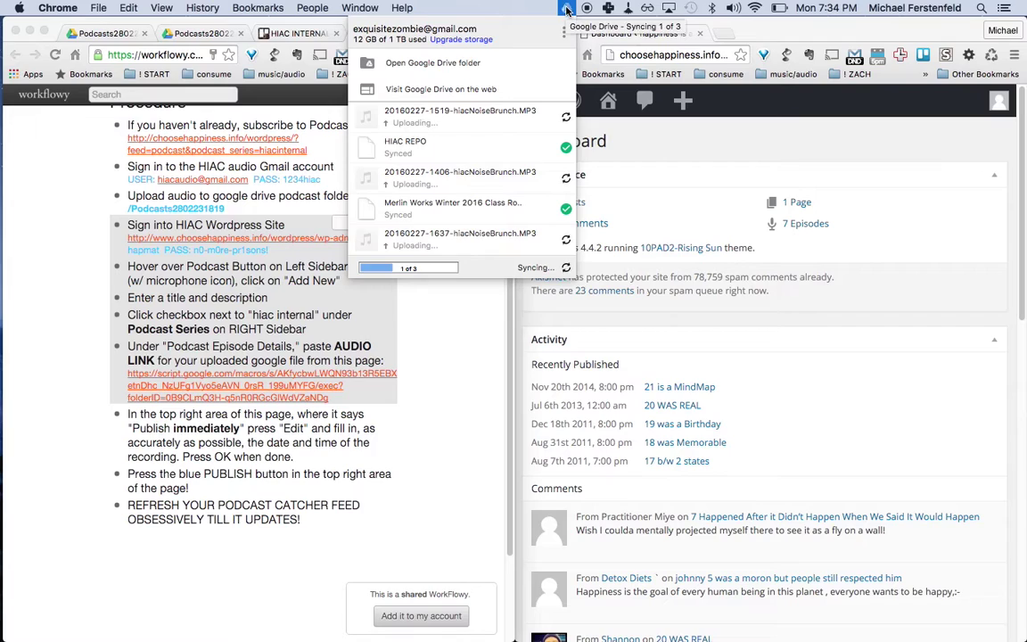
left_click(526, 125)
left_click(590, 175)
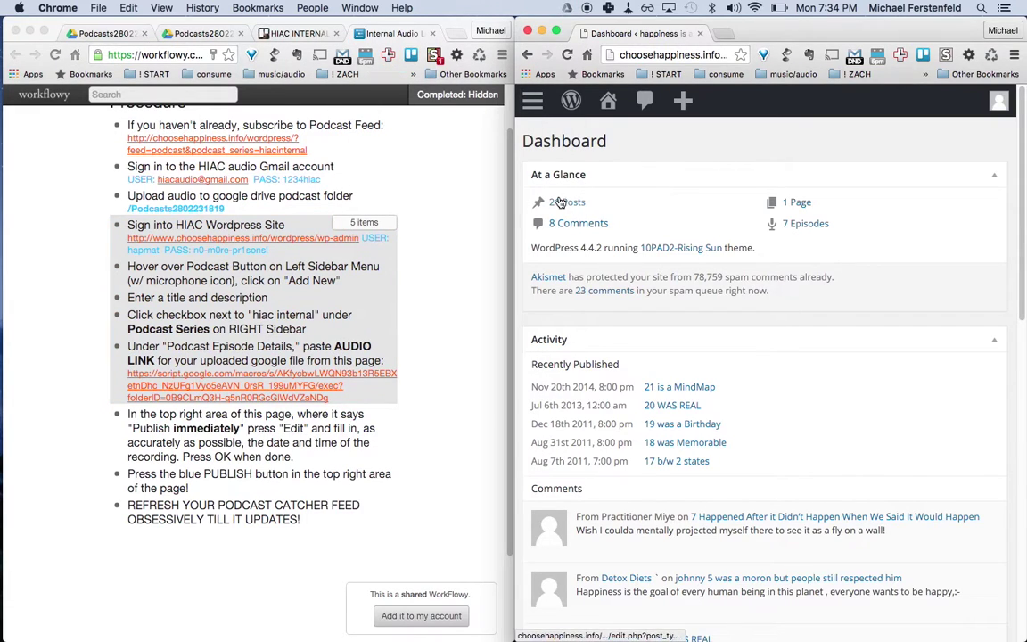
Step: Open a new podcast episode form in WordPress
left_click(532, 101)
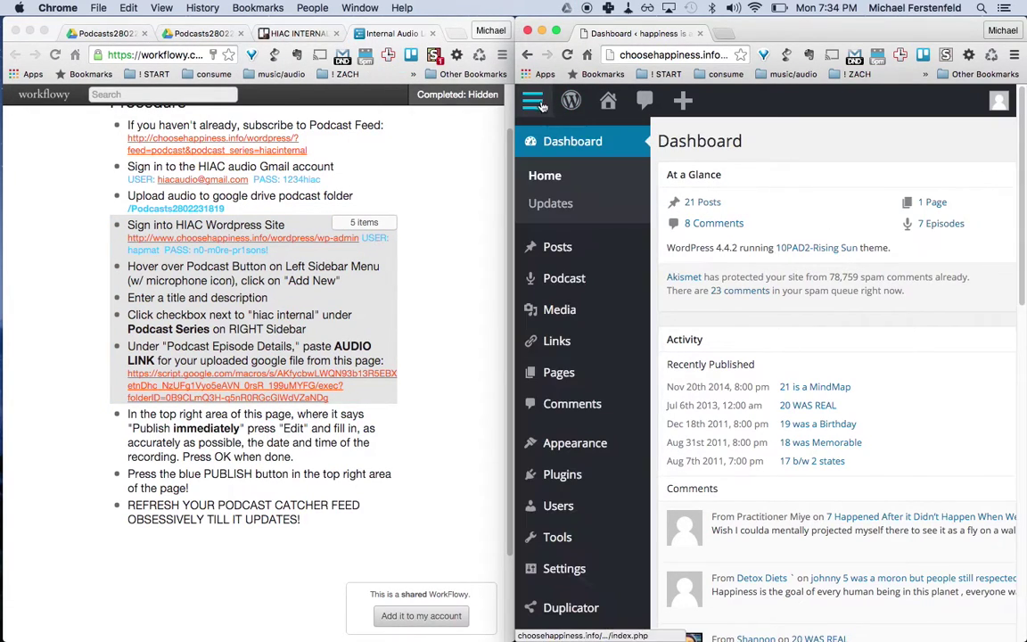
left_click(562, 282)
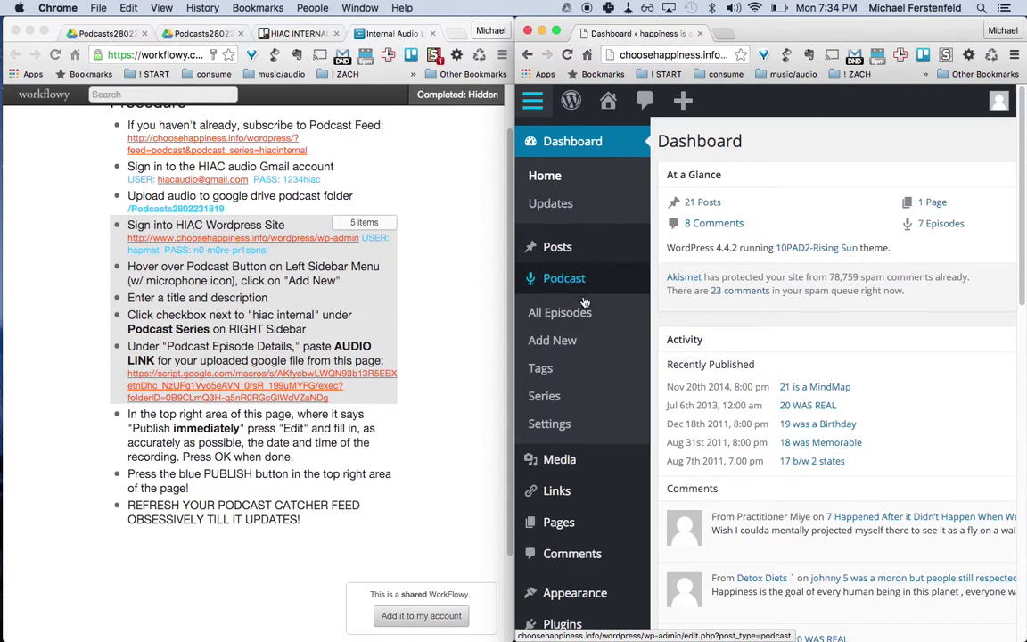
left_click(539, 340)
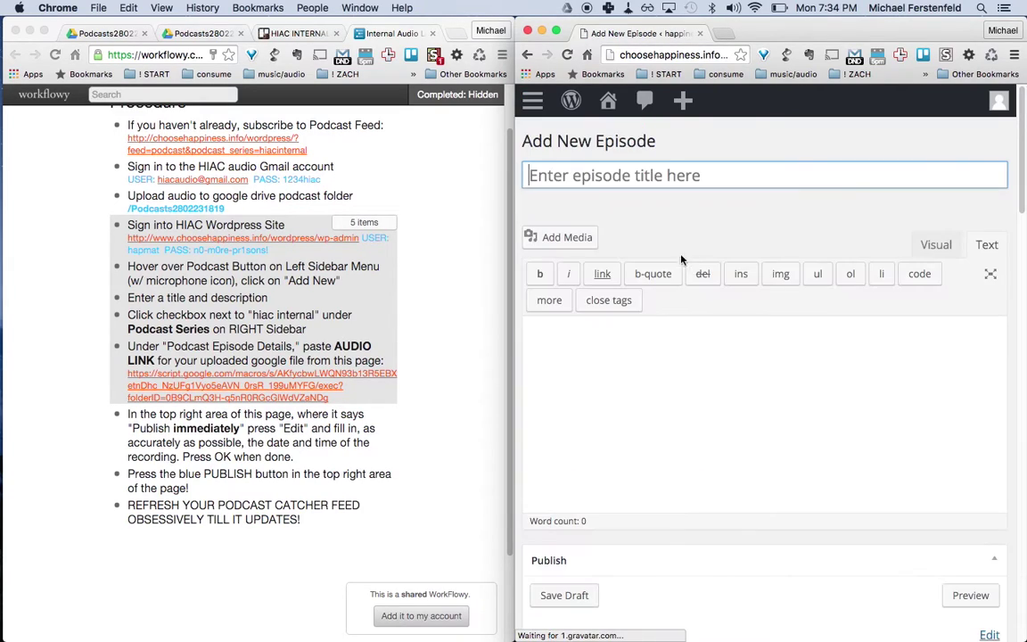
left_click(588, 174)
type("HIAC")
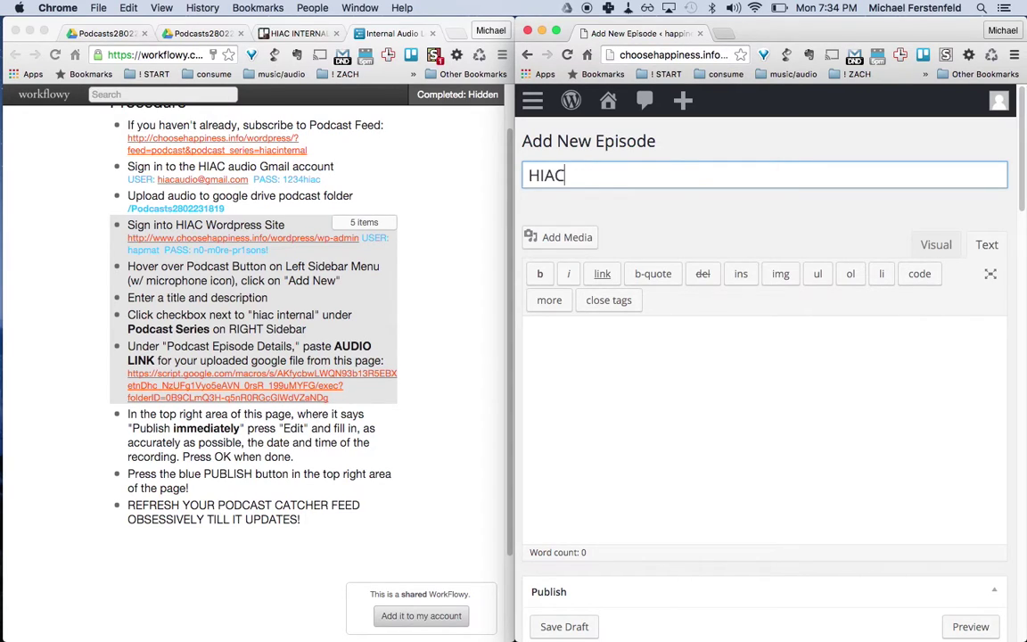
key("BackSpace")
key("BackSpace")
key("BackSpace")
key("BackSpace")
Step: Title the new podcast episode "Noise/Brunch Part 1"
type("noiseBrunch-part1")
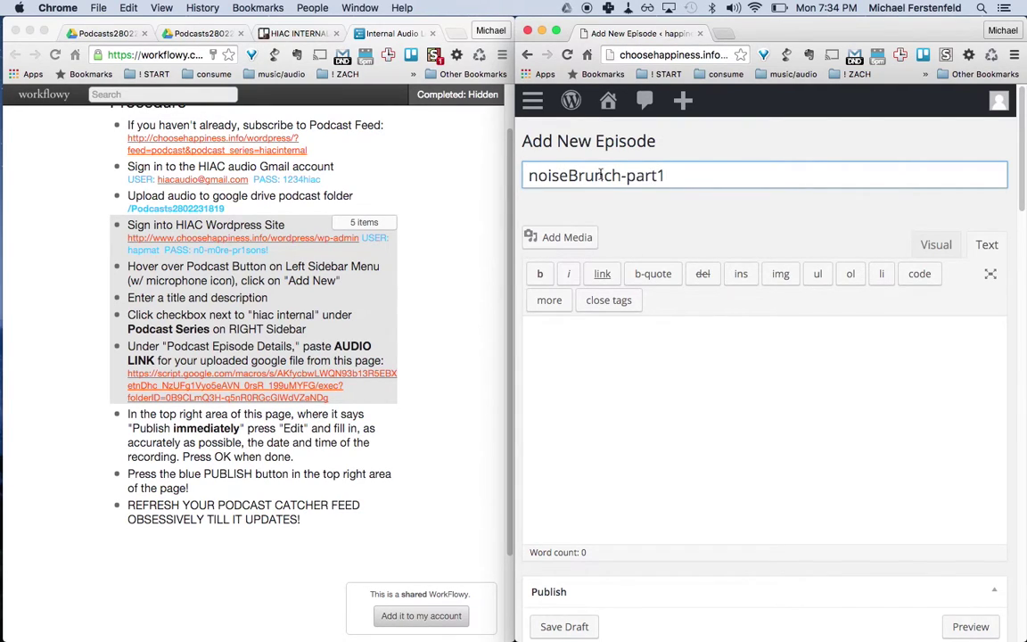
key("BackSpace")
type("P")
key("BackSpace")
key("Delete")
type("N")
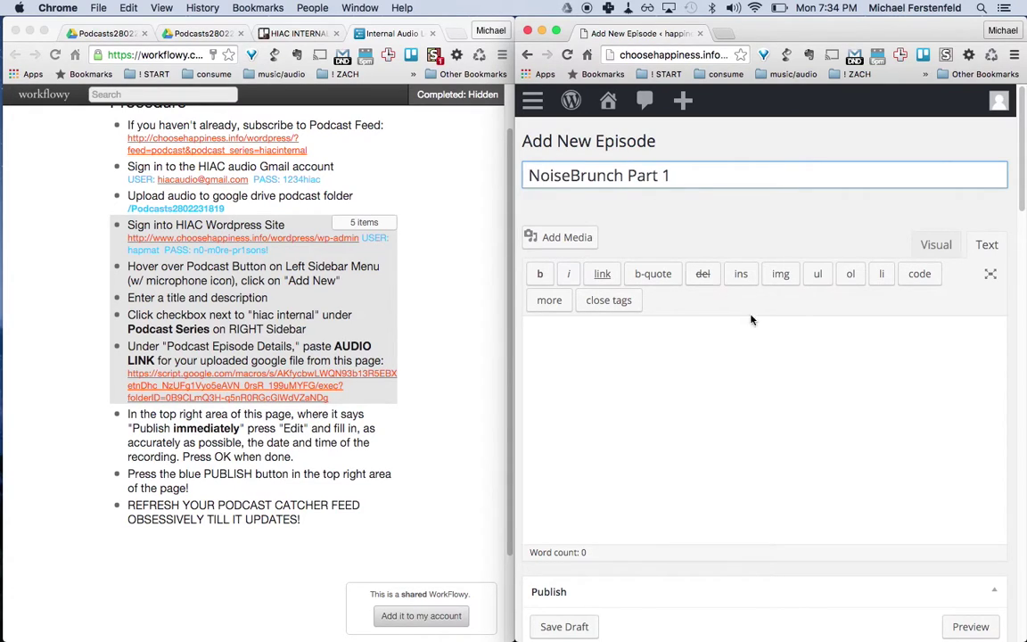
left_click(571, 174)
type("/")
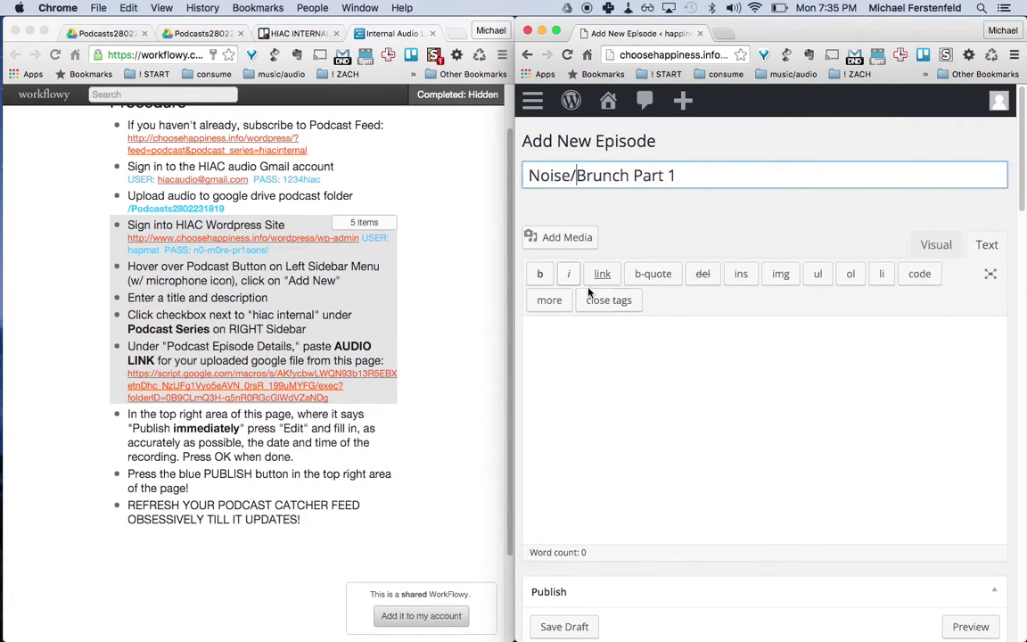
Step: Enter the episode description "We had brunch. We went to No Idea Fest. In between, we talked hiac shop."
scroll(595, 465, "down", 5)
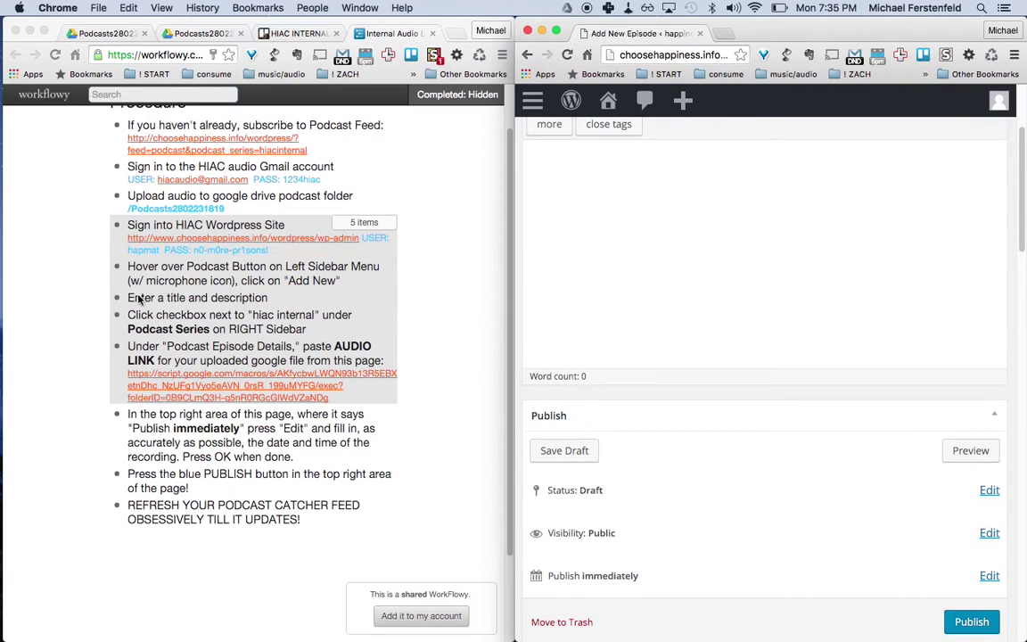
left_click(206, 281)
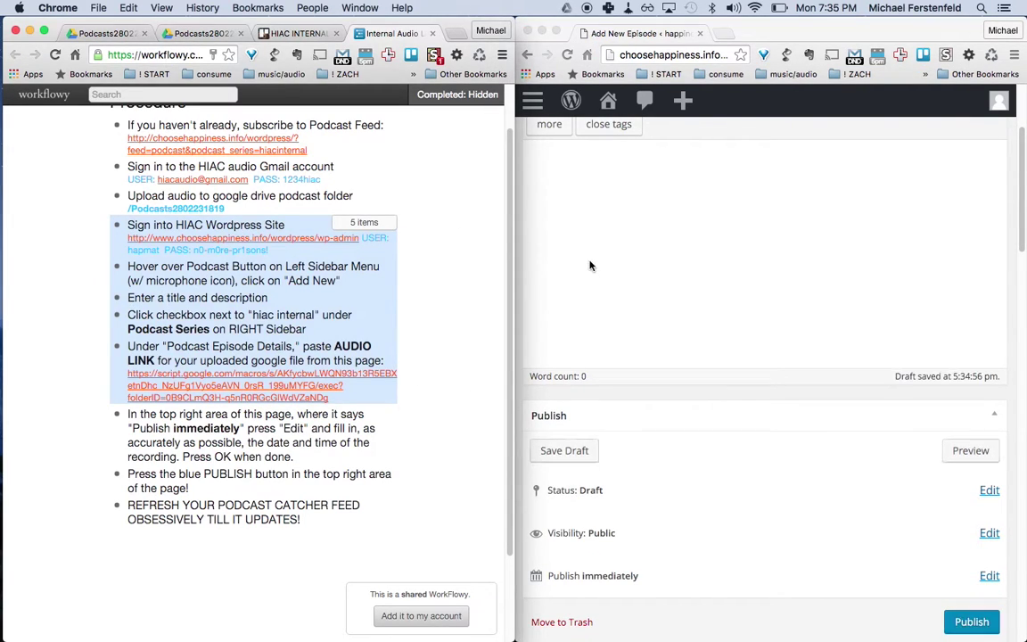
scroll(589, 264, "up", 4)
left_click(583, 356)
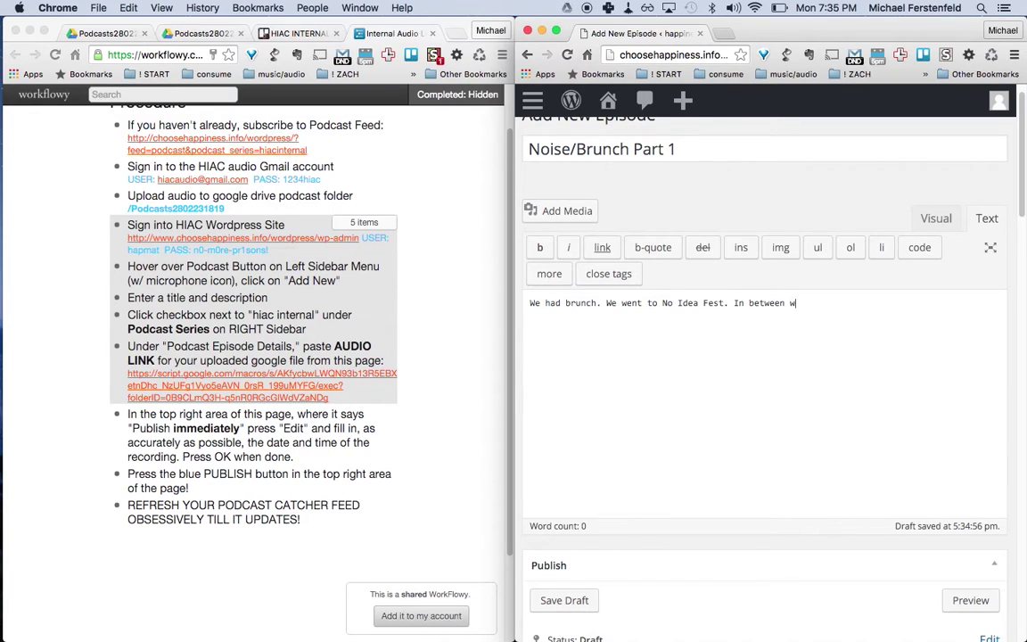
type("talked hiac shop.")
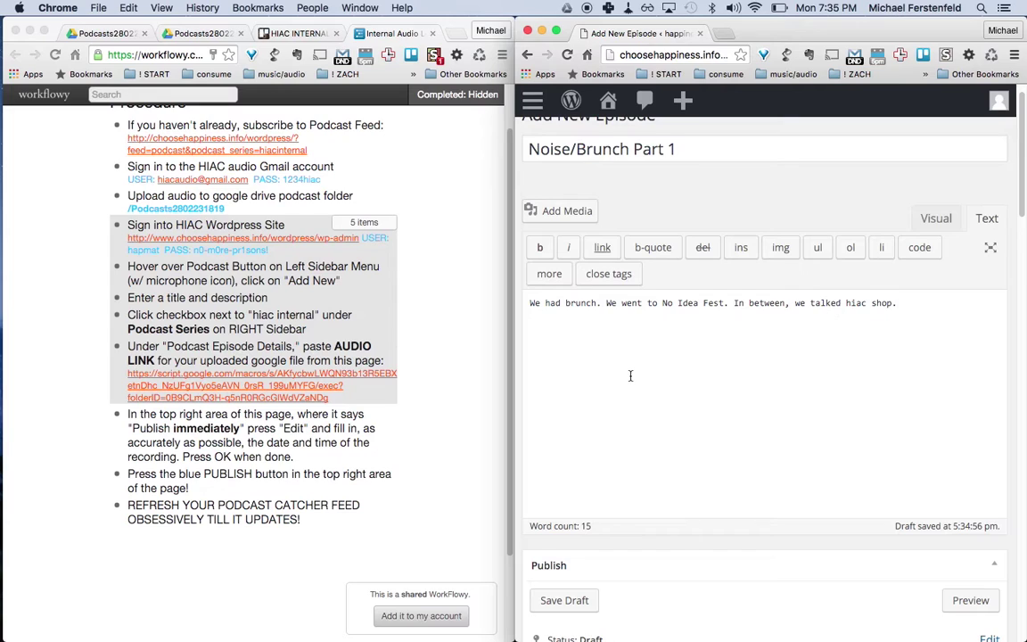
Step: Enlarge the episode form's browser window to the full screen width
scroll(630, 375, "down", 5)
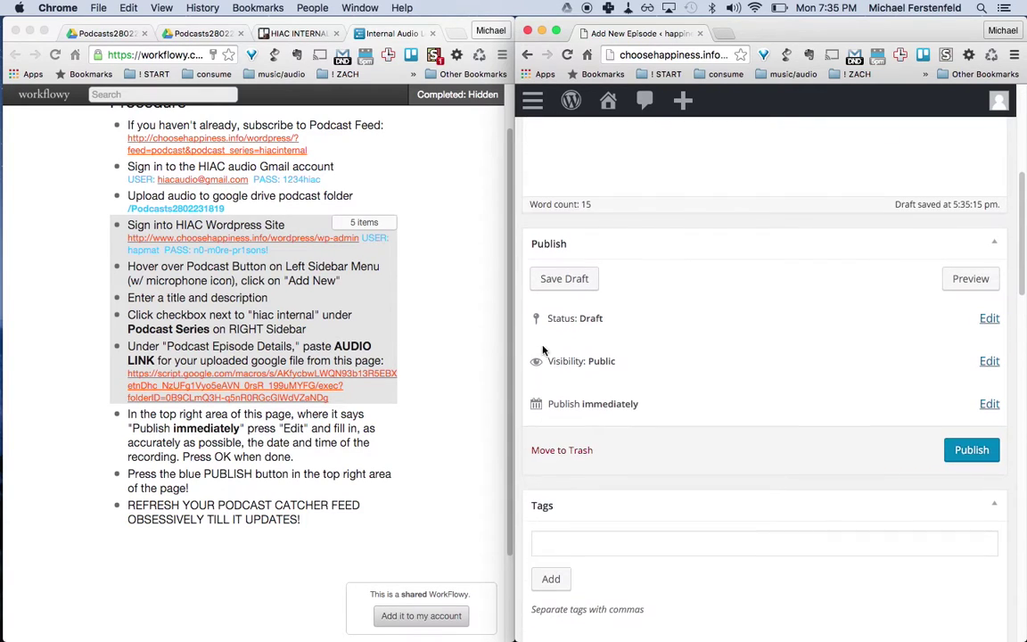
left_click_drag(513, 337, 2, 360)
scroll(222, 383, "up", 5)
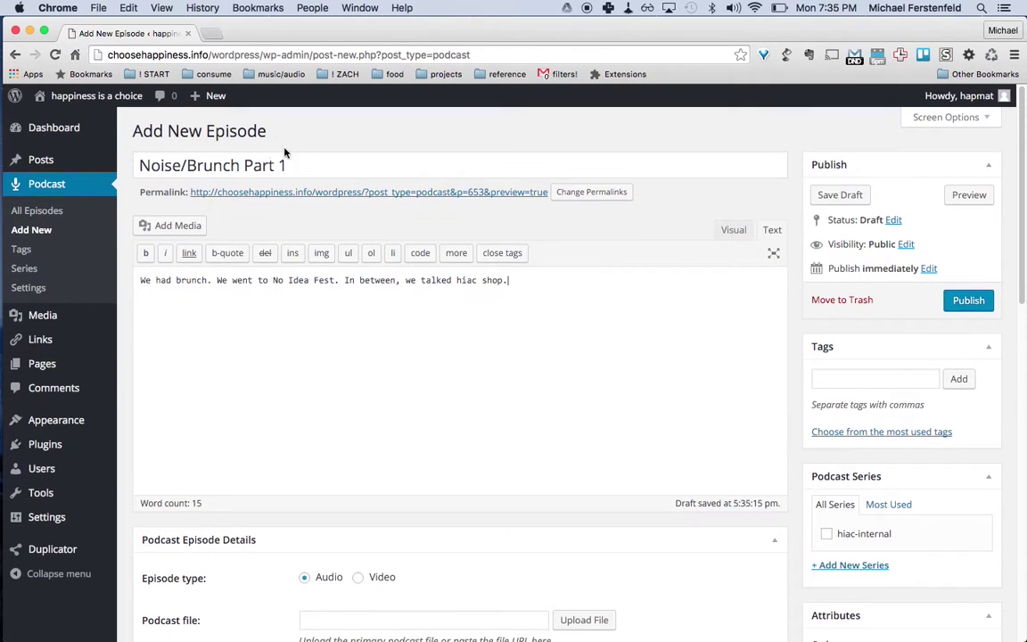
Step: Assign the episode to the hiac-internal podcast series
scroll(258, 356, "down", 5)
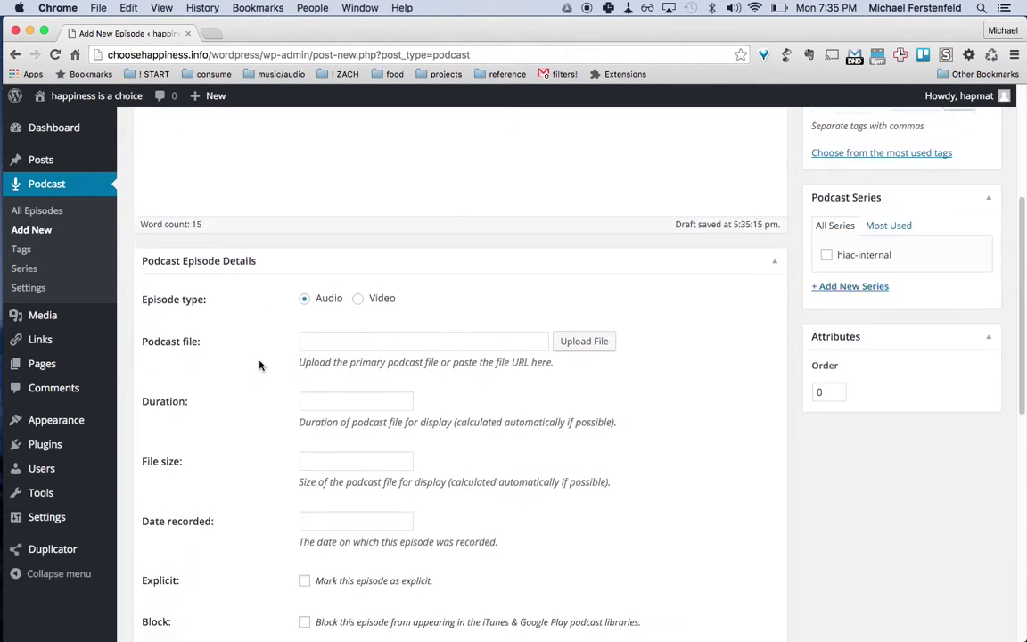
scroll(259, 365, "down", 3)
left_click(317, 211)
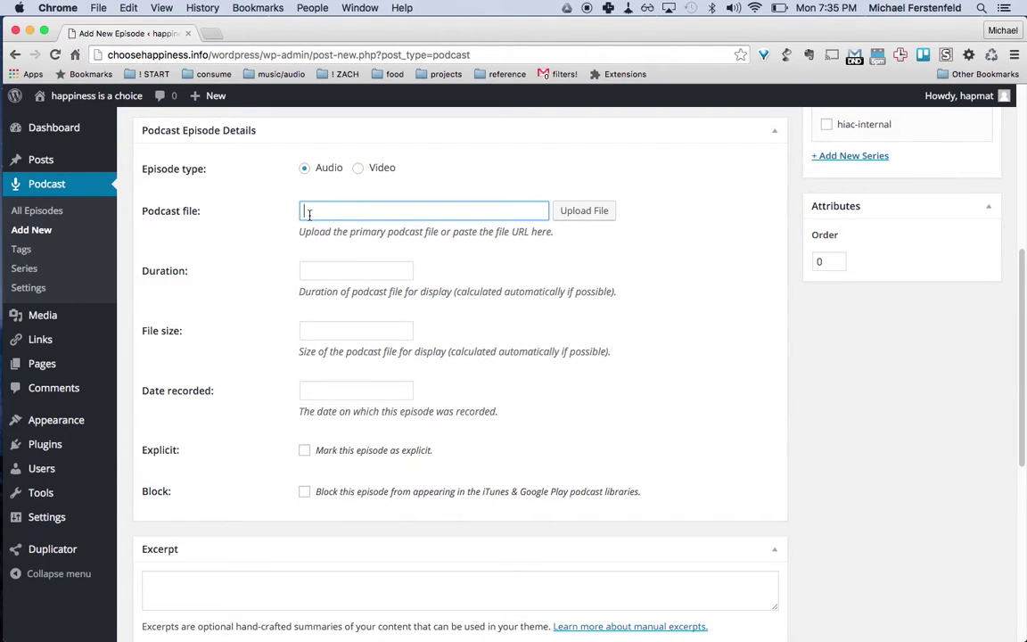
scroll(233, 307, "down", 8)
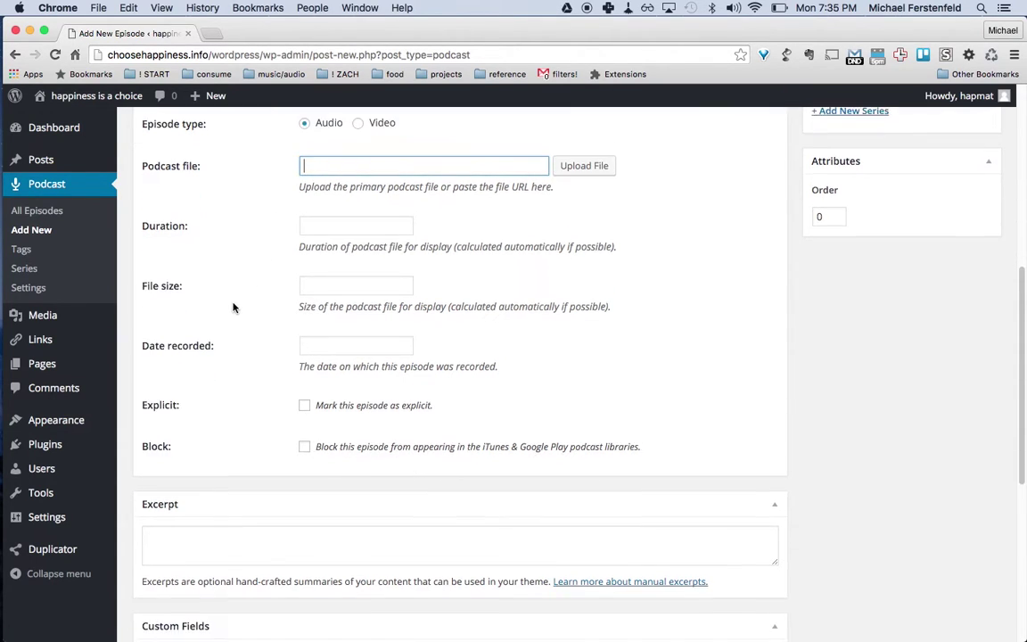
scroll(233, 308, "up", 9)
scroll(233, 308, "up", 8)
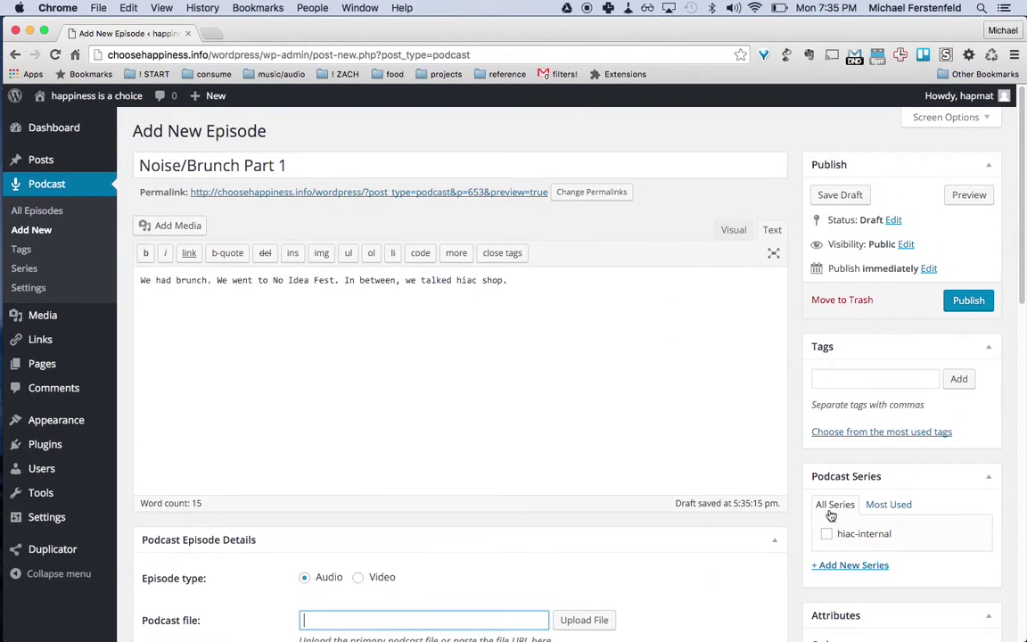
scroll(828, 482, "down", 2)
left_click(827, 455)
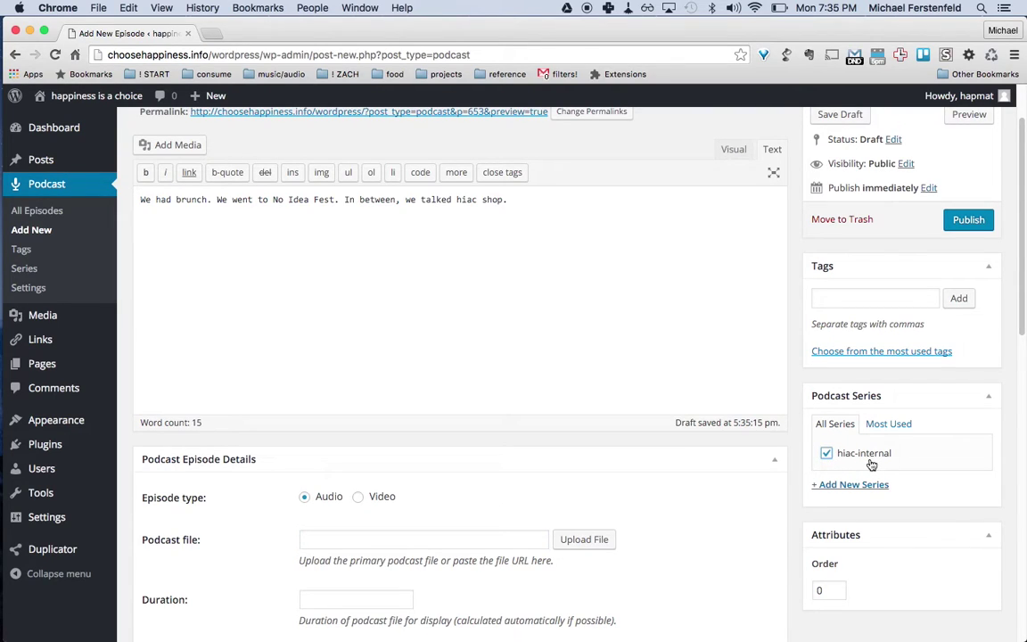
scroll(872, 464, "down", 1)
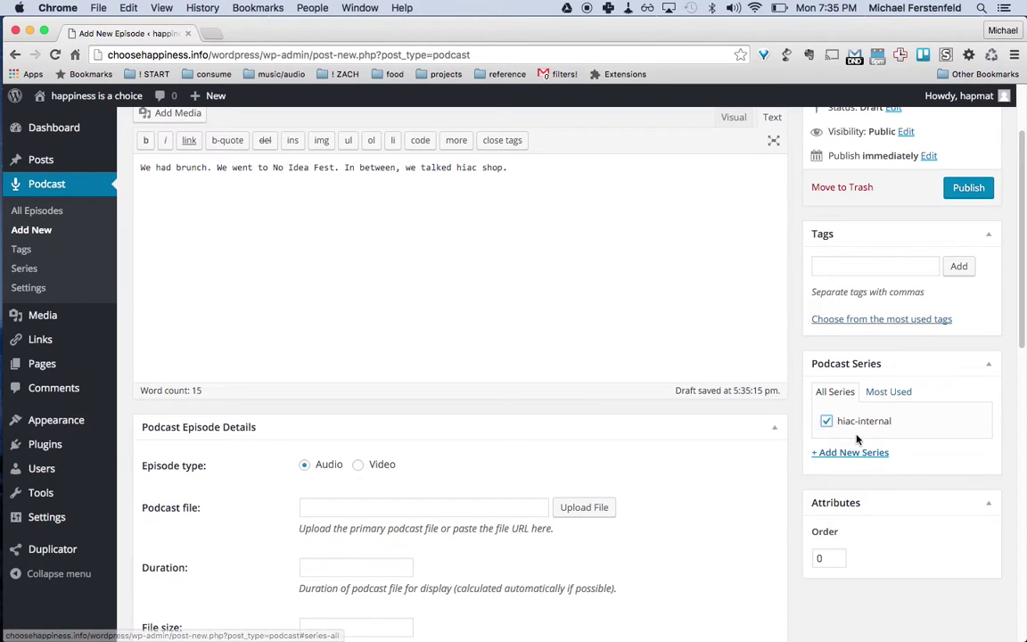
scroll(855, 419, "down", 1)
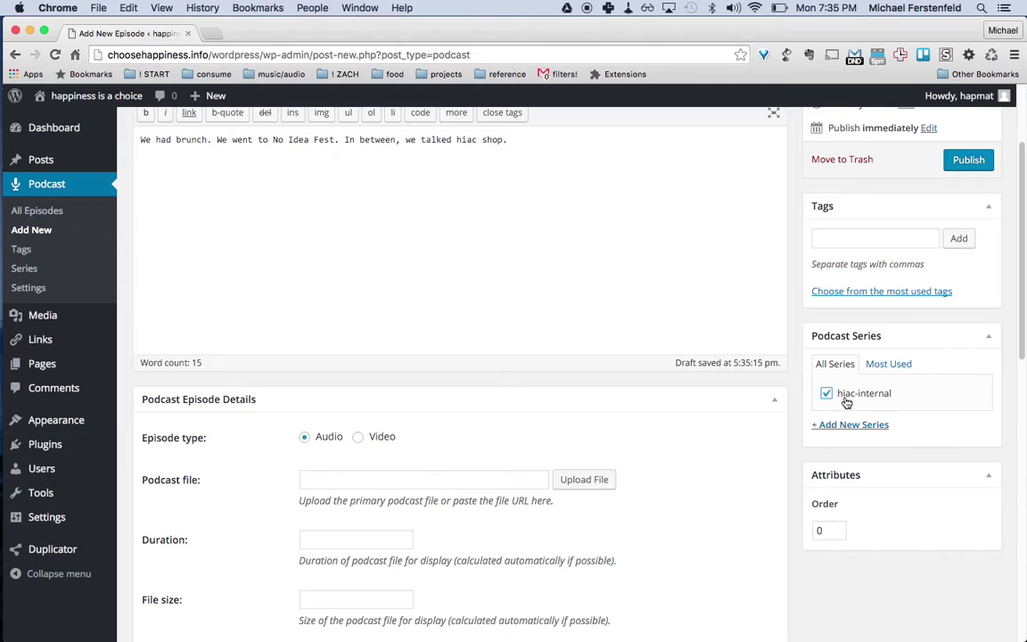
Step: Open the episode's publish date for editing and set the day to 27
scroll(845, 323, "up", 4)
scroll(844, 323, "up", 1)
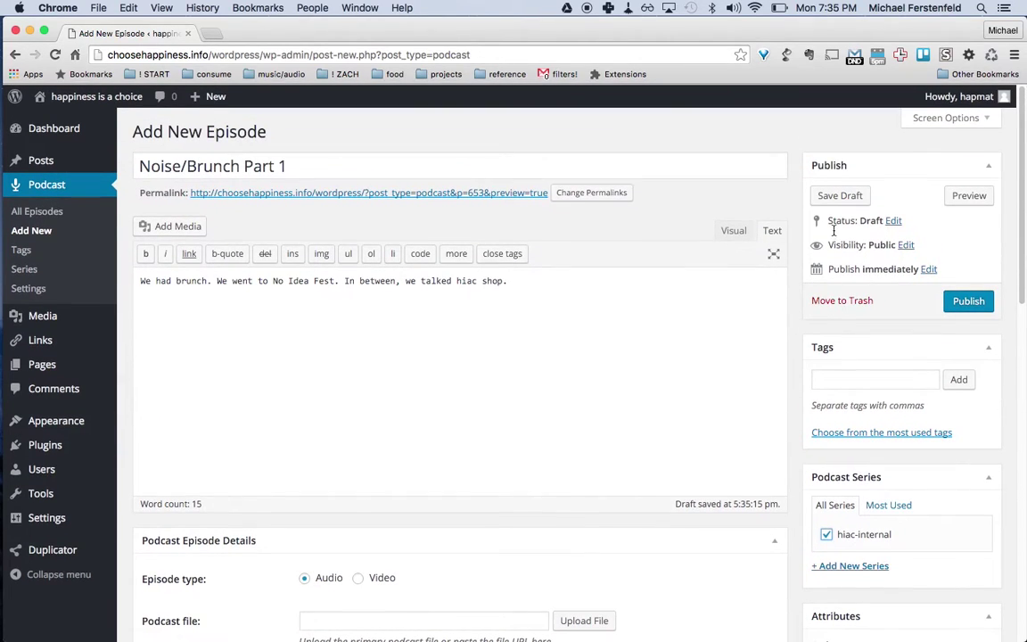
left_click(927, 268)
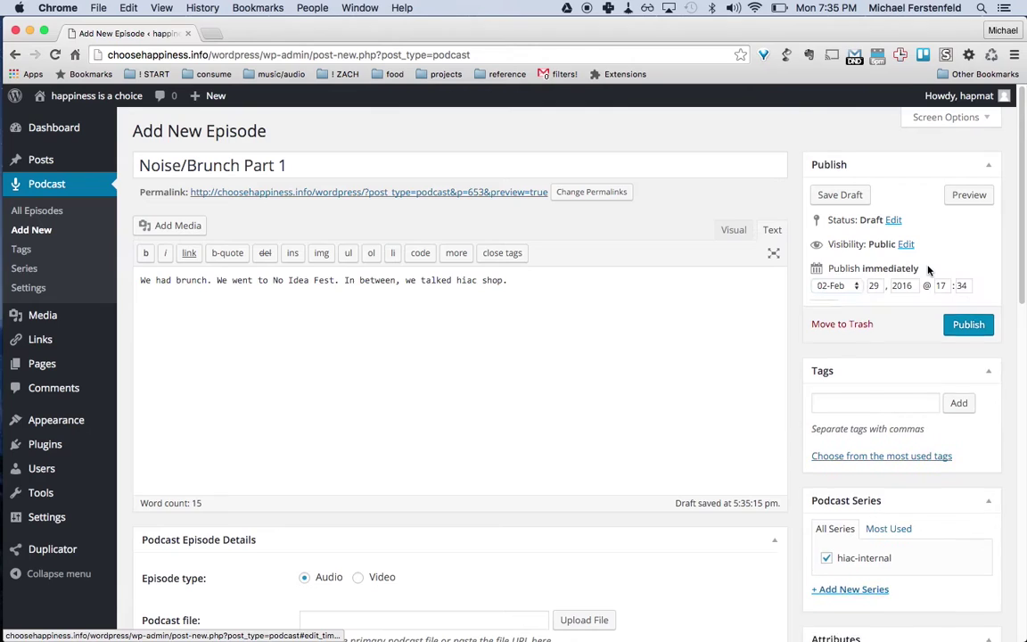
left_click(875, 287)
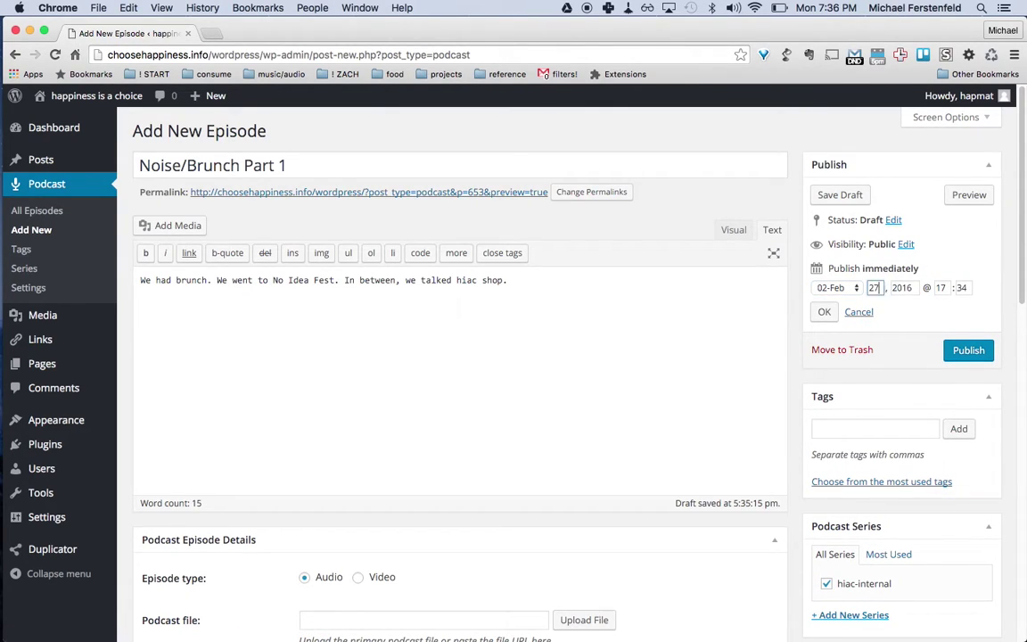
key("Tab")
key("Tab")
key("ctrl+super+Right")
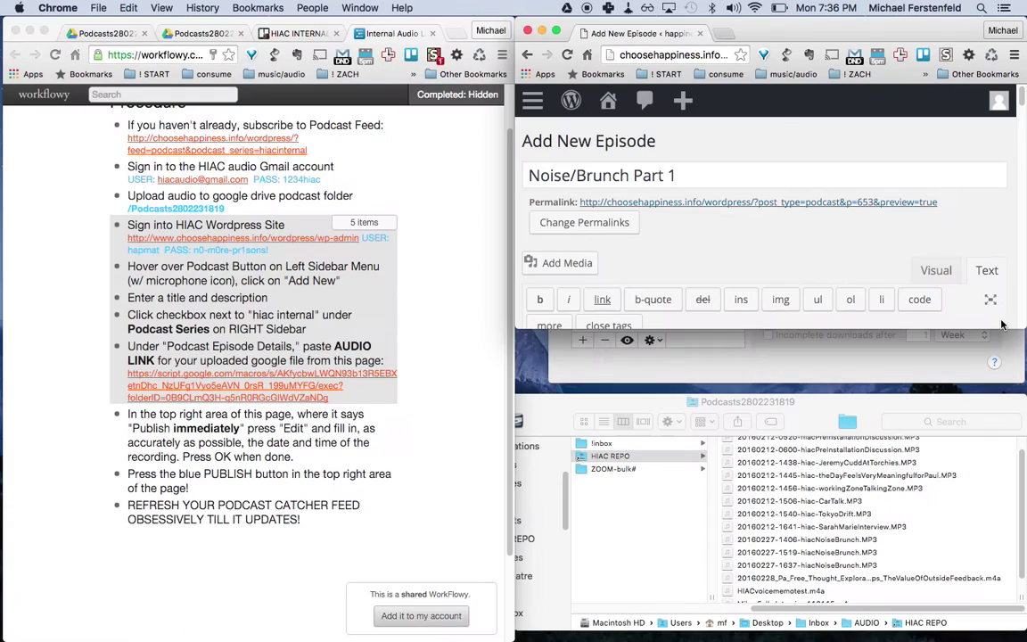
left_click(814, 545)
left_click(807, 541)
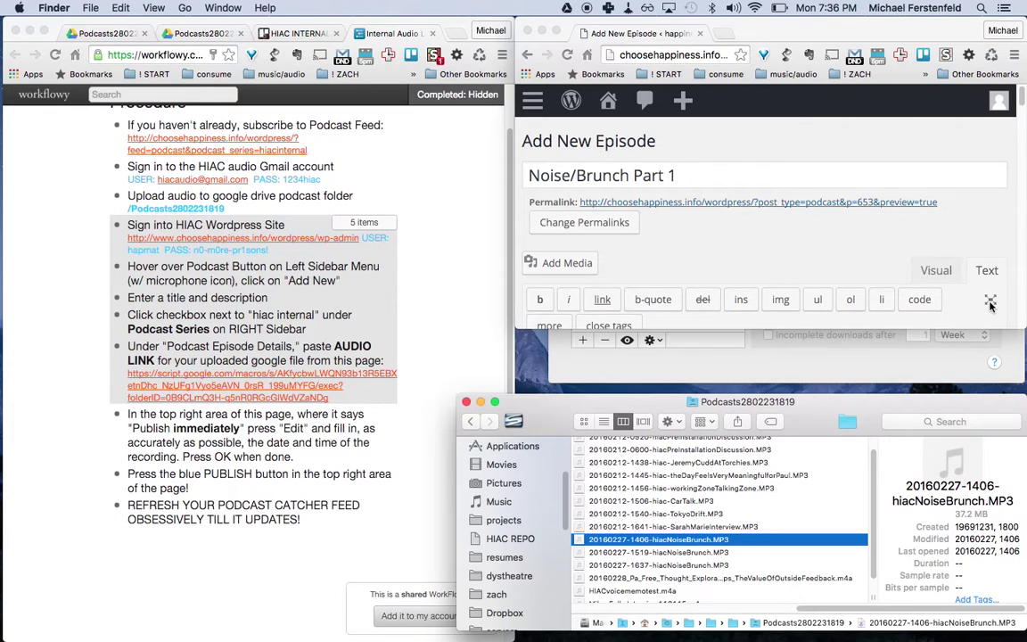
left_click(811, 223)
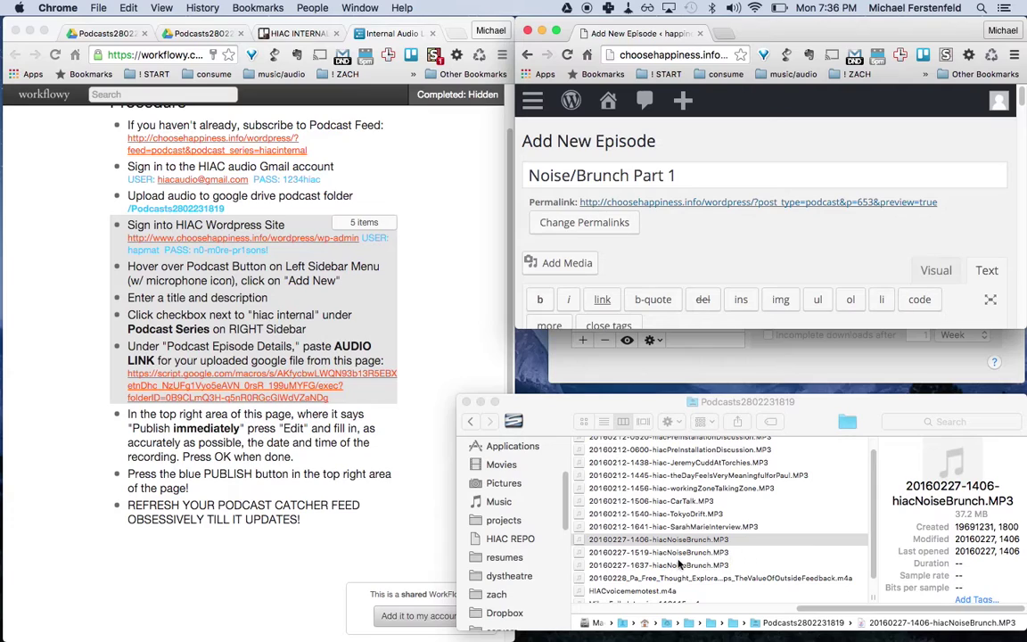
left_click(593, 539)
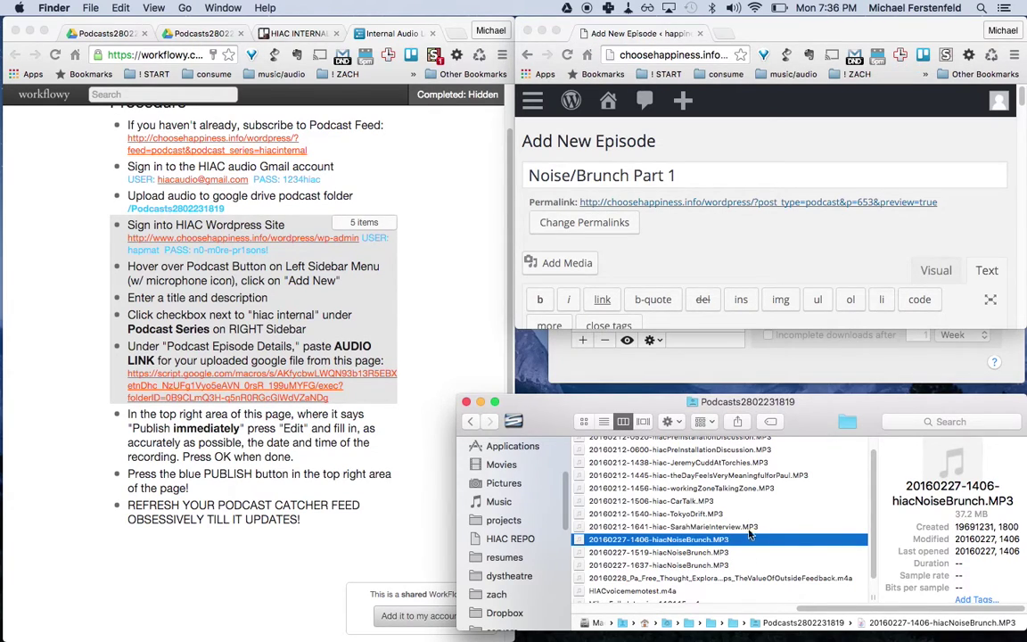
left_click(698, 551)
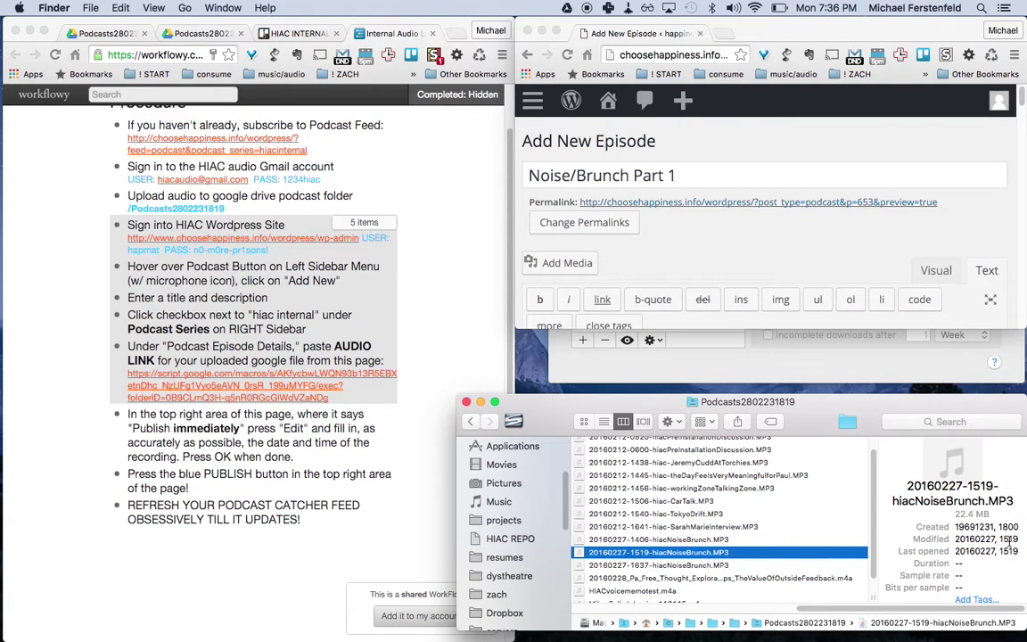
left_click(719, 564)
left_click(705, 540)
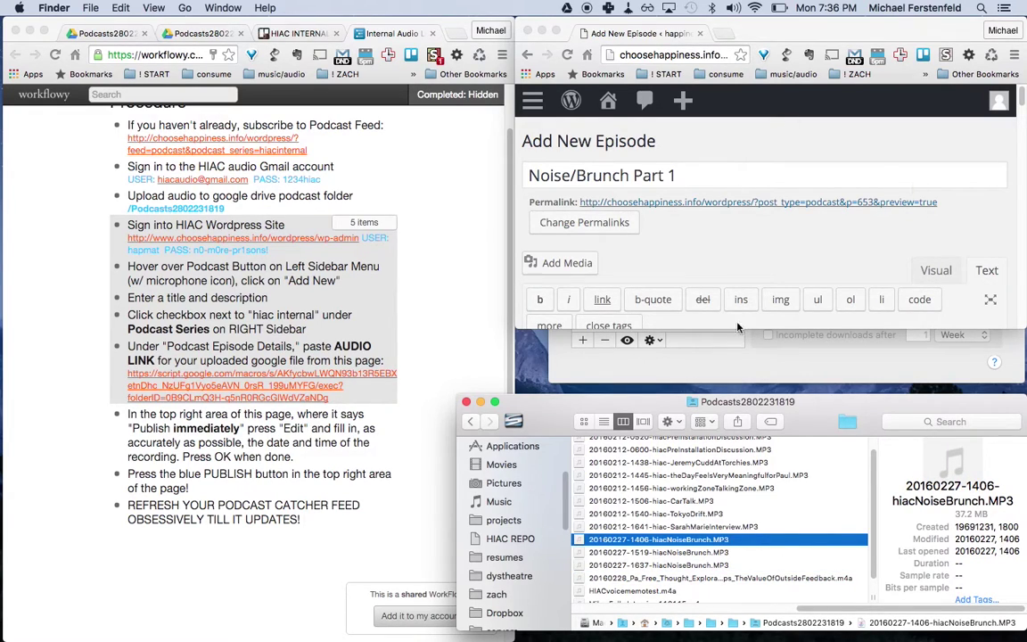
Step: Return to the full-size episode form, set the publish time to 14:06 and apply the publish date
left_click(731, 242)
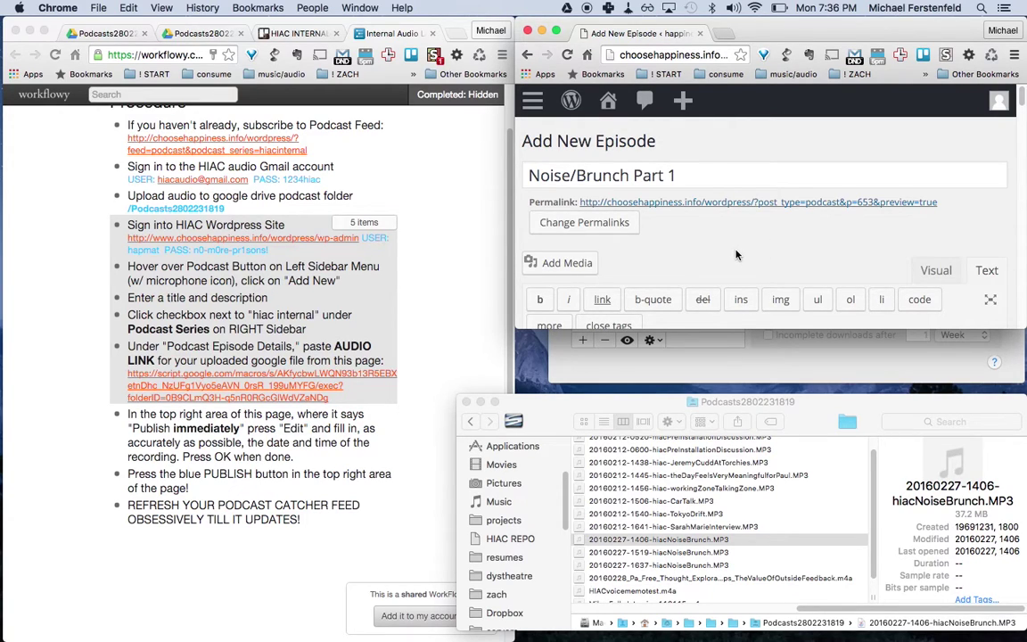
key("alt+super+f")
double_click(946, 288)
type("14")
key("Tab")
type("0")
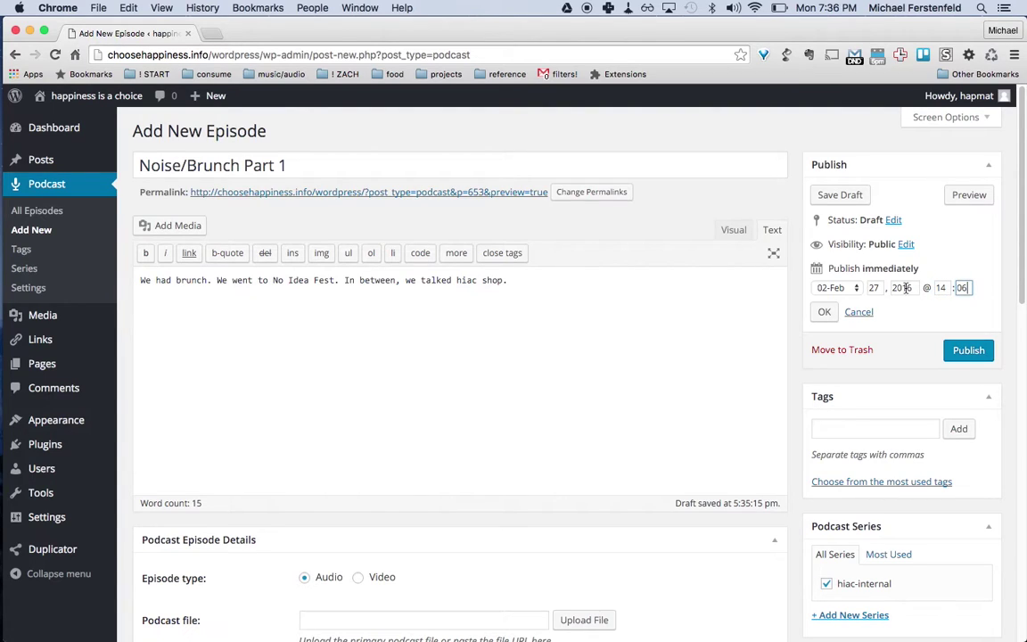
left_click(821, 314)
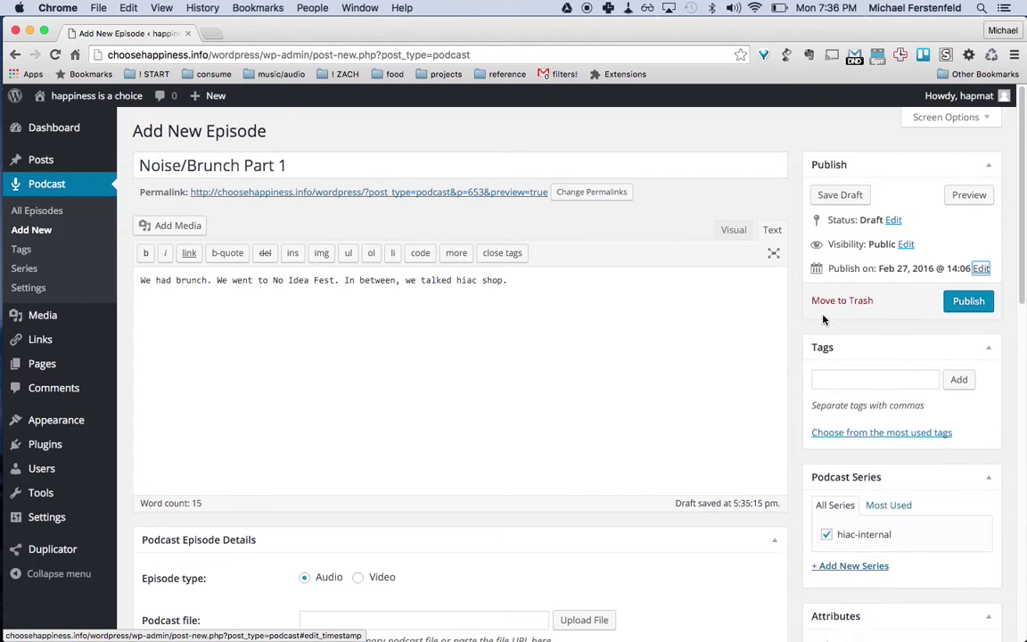
Step: Check the Google Drive sync status, then place the episode form beside the WorkFlowy procedure
left_click(568, 8)
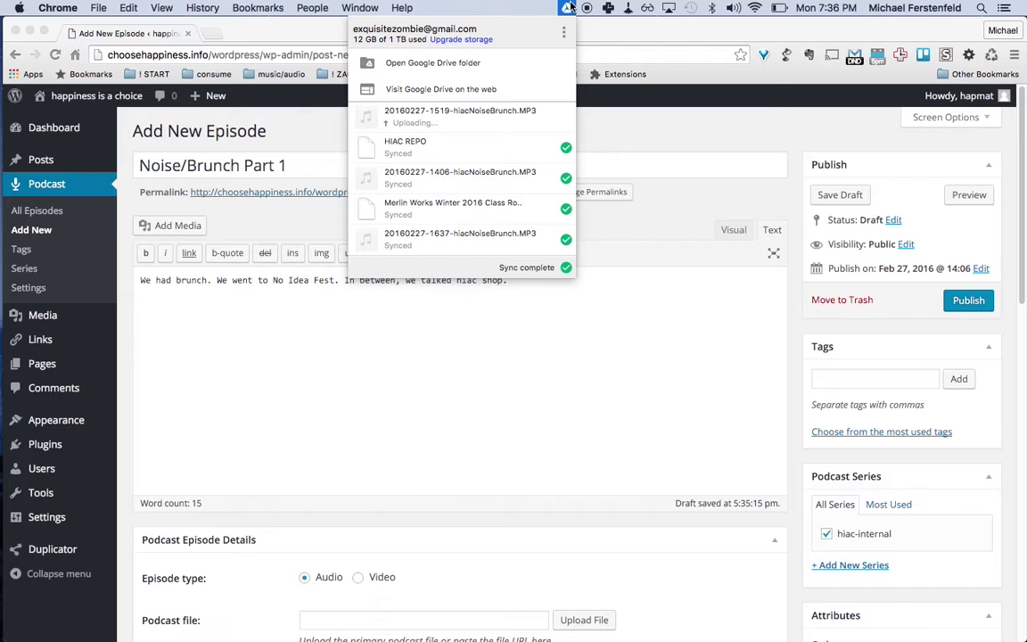
left_click(568, 8)
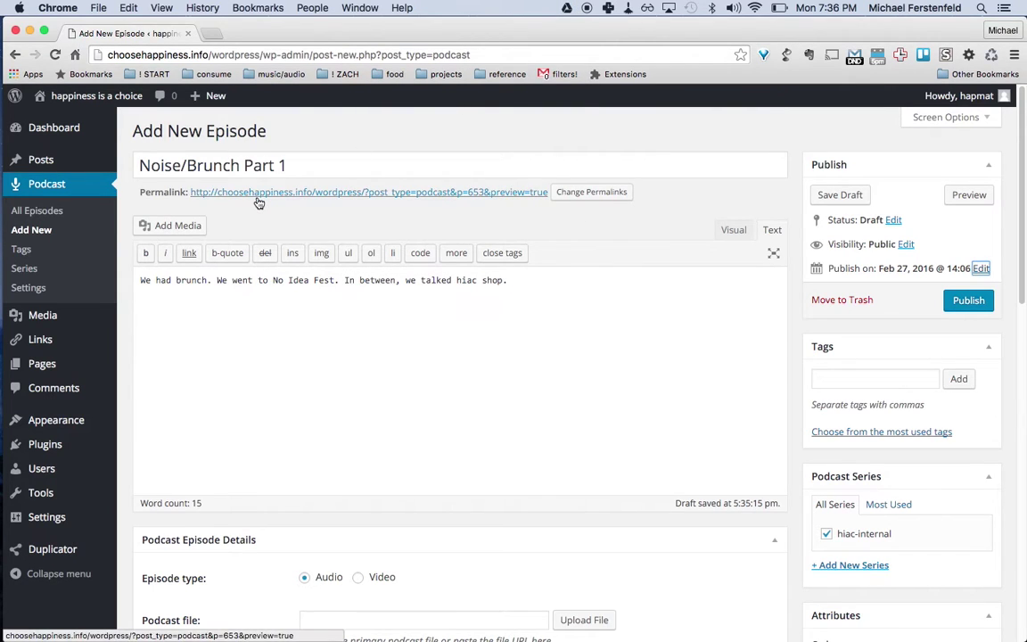
key("alt+super+Right")
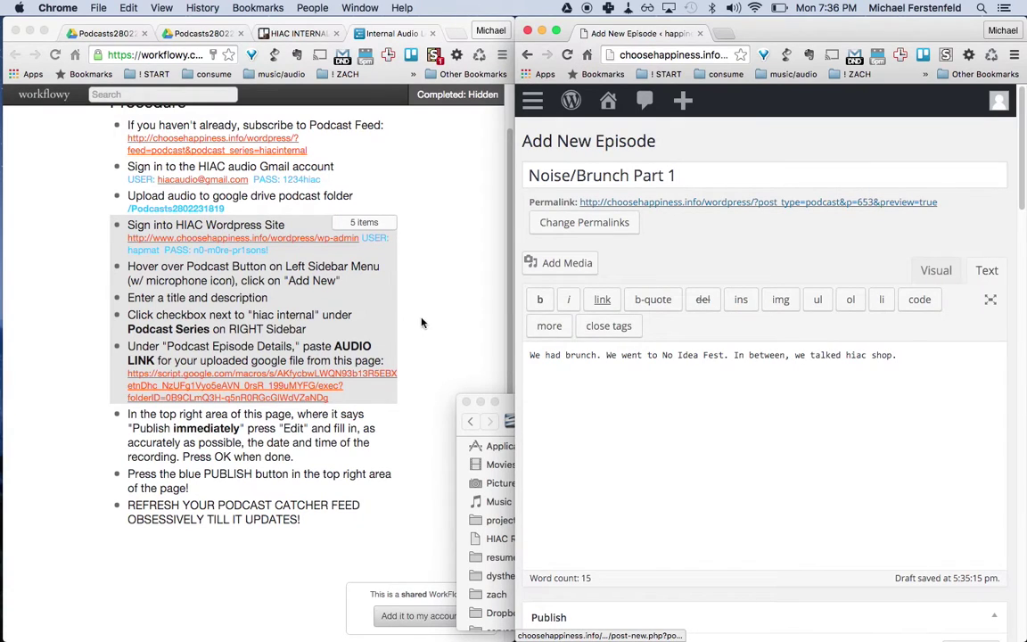
left_click(377, 285)
left_click(157, 349)
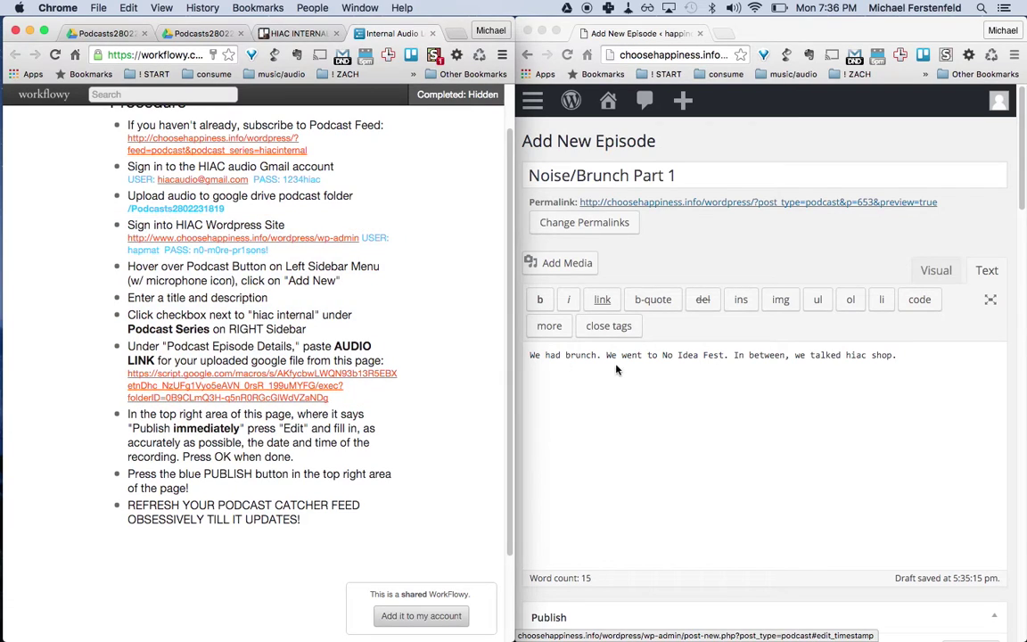
Step: Bring the Podcast file field into view and open the procedure's script.google.com page of audio links
scroll(610, 368, "down", 15)
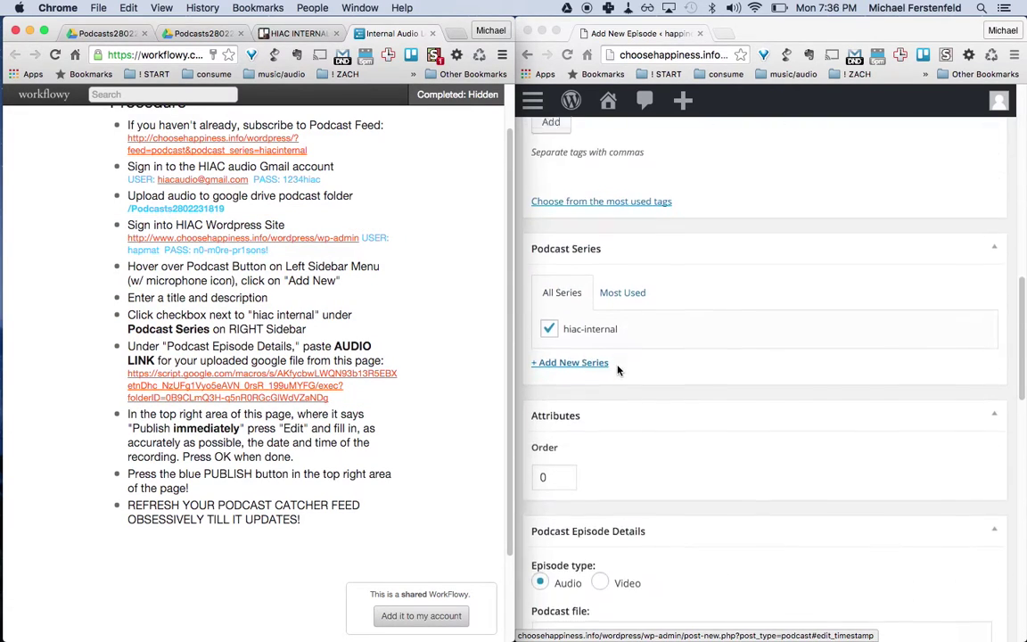
scroll(617, 370, "down", 8)
left_click(578, 293)
left_click(578, 293)
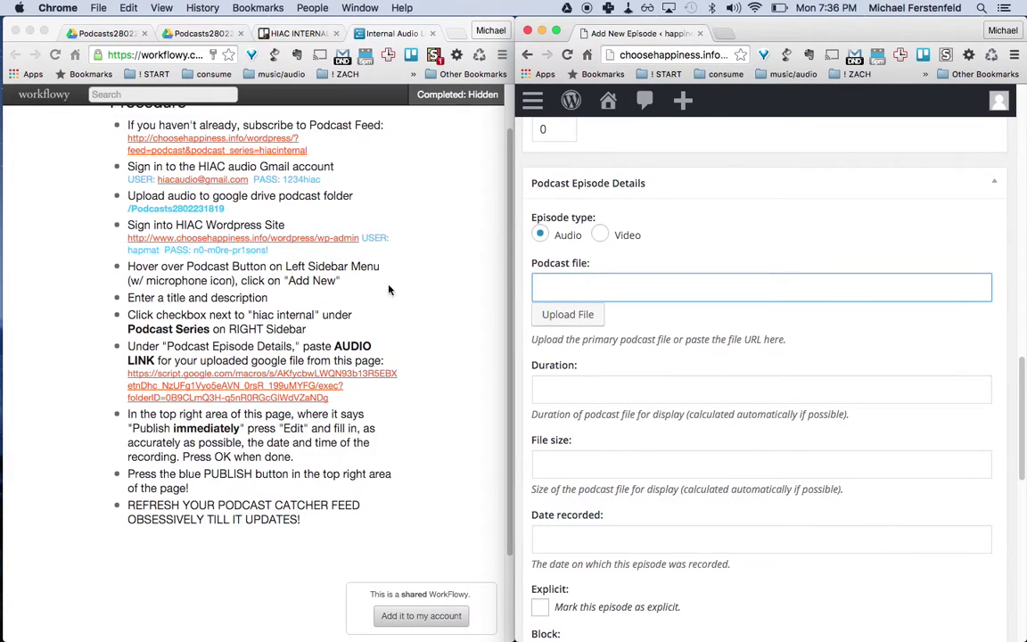
left_click(148, 320)
left_click(241, 382)
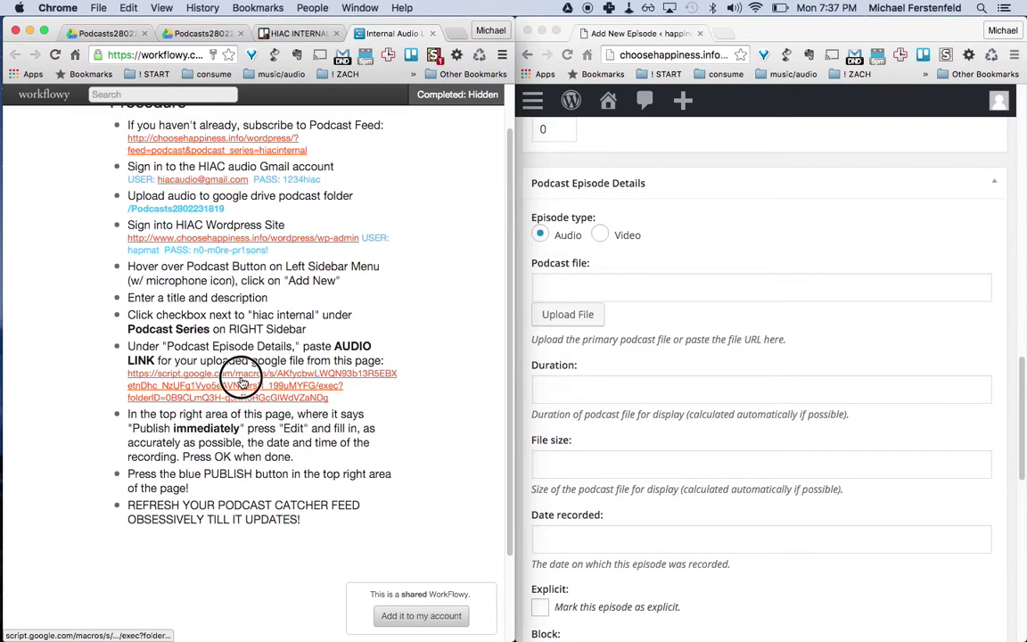
left_click(325, 33)
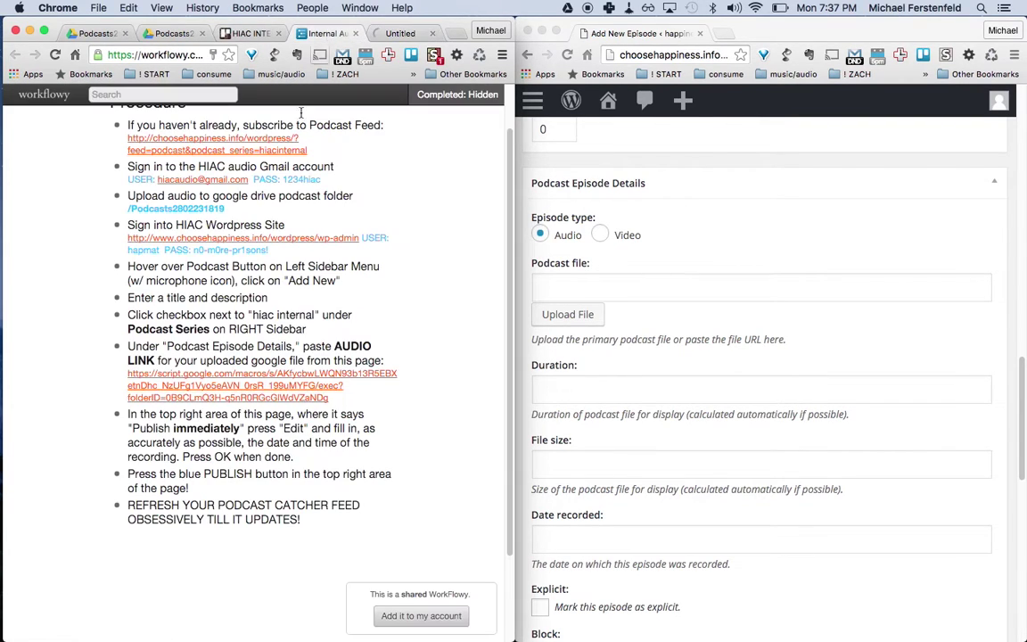
left_click(390, 34)
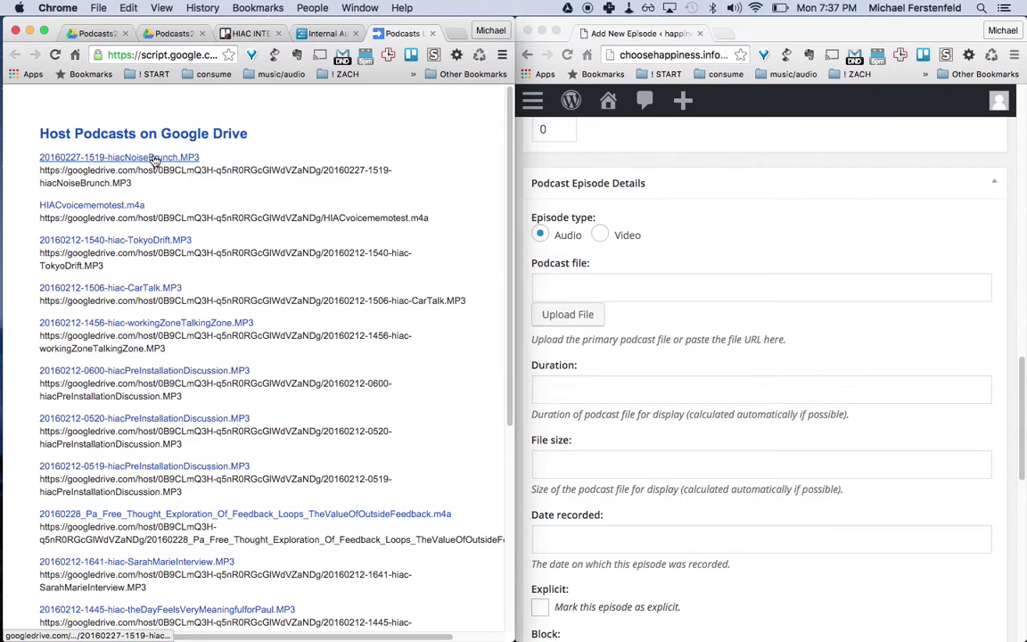
scroll(159, 185, "down", 2)
scroll(156, 178, "up", 2)
scroll(164, 199, "down", 7)
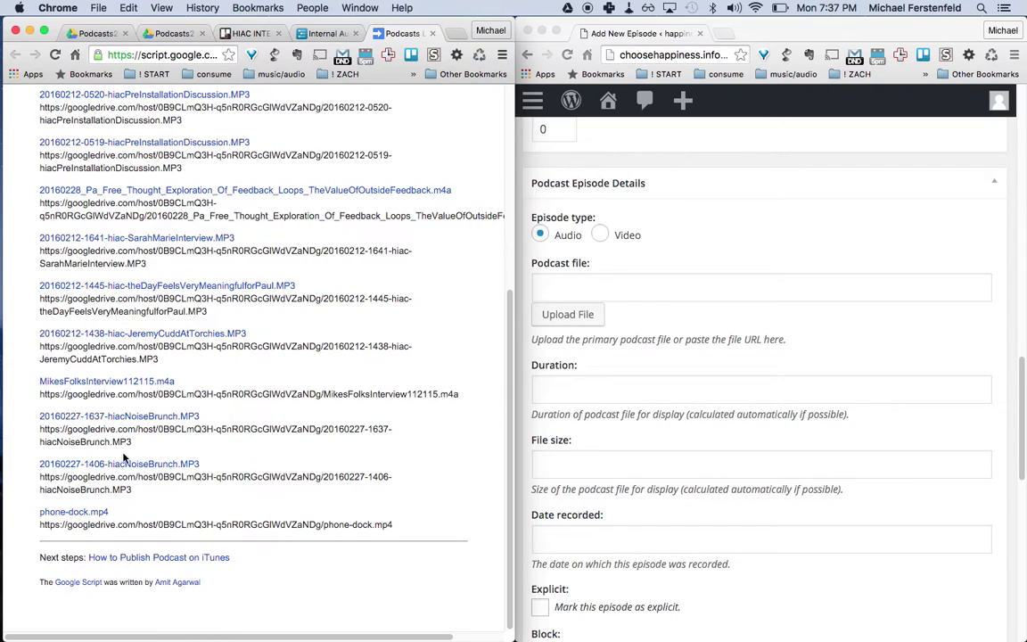
right_click(132, 466)
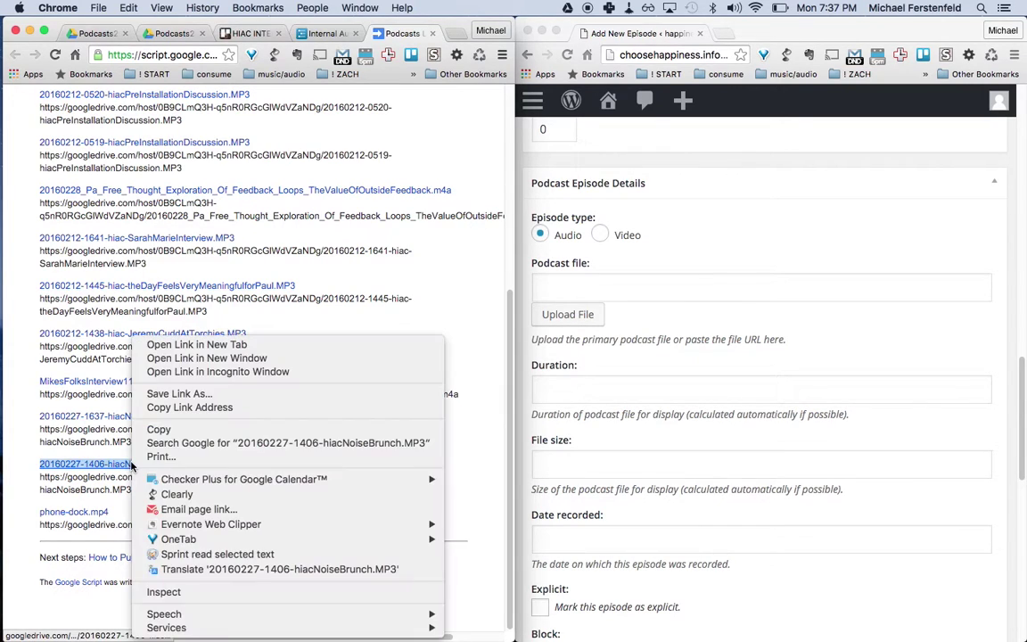
left_click(193, 408)
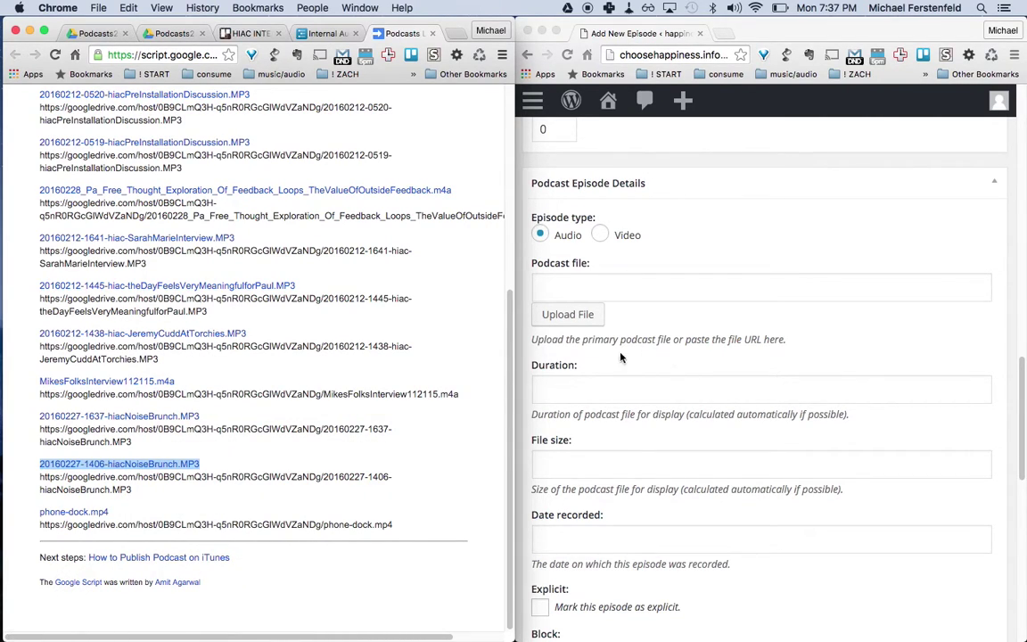
left_click(543, 285)
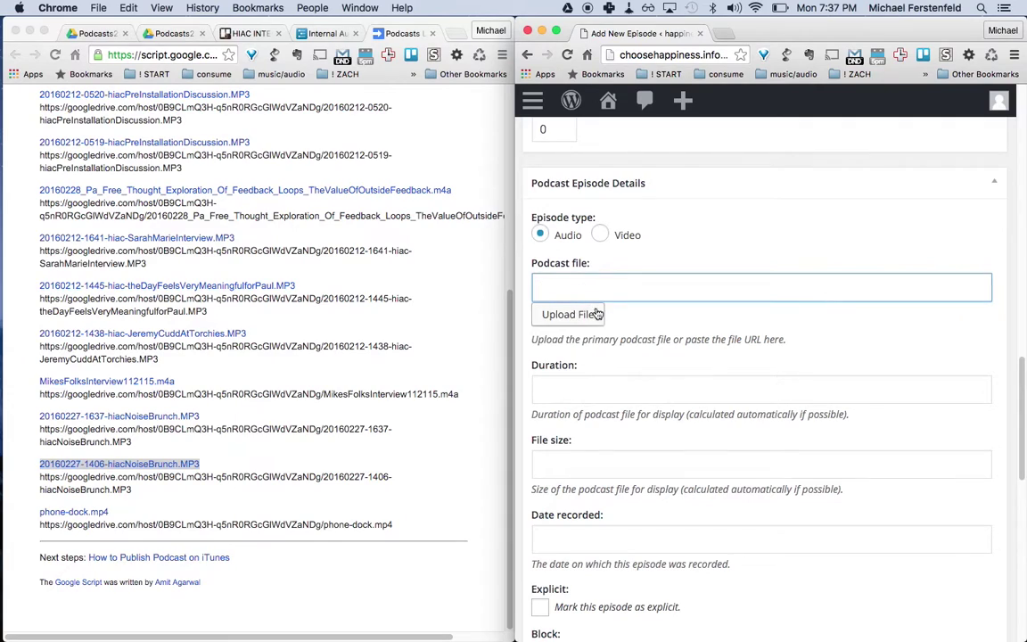
key("super+v")
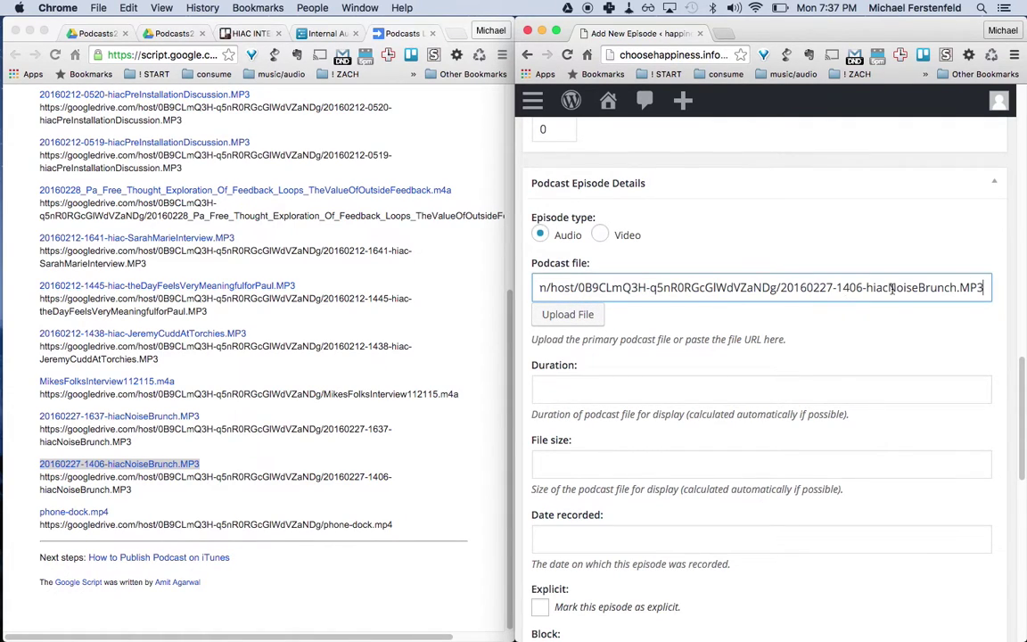
Step: Return the episode form to full width and check its title, description, publish date, podcast file and series
scroll(818, 331, "up", 1)
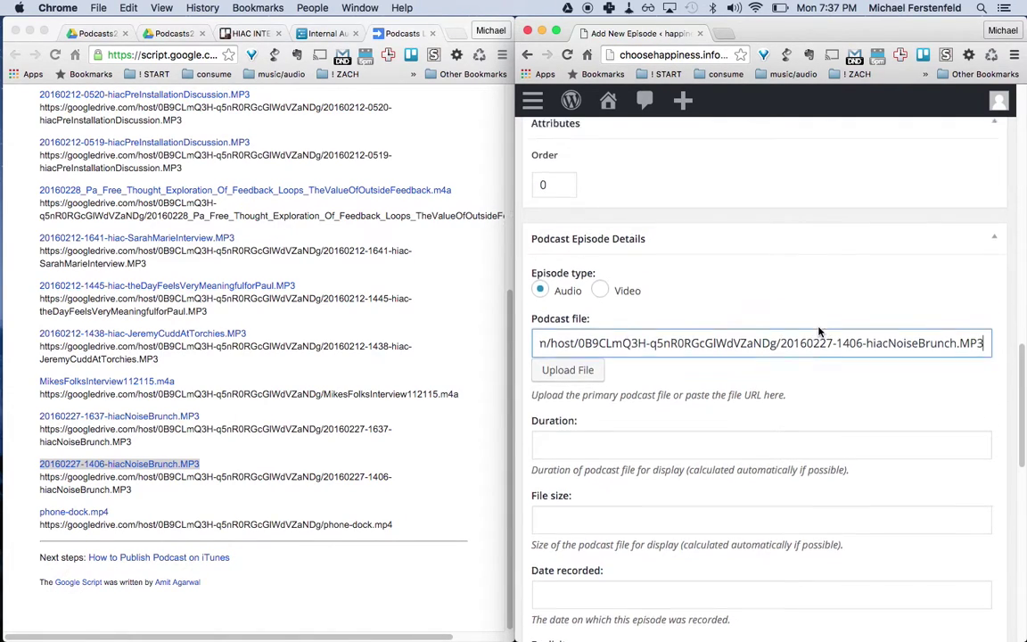
scroll(818, 330, "up", 10)
key("super+f")
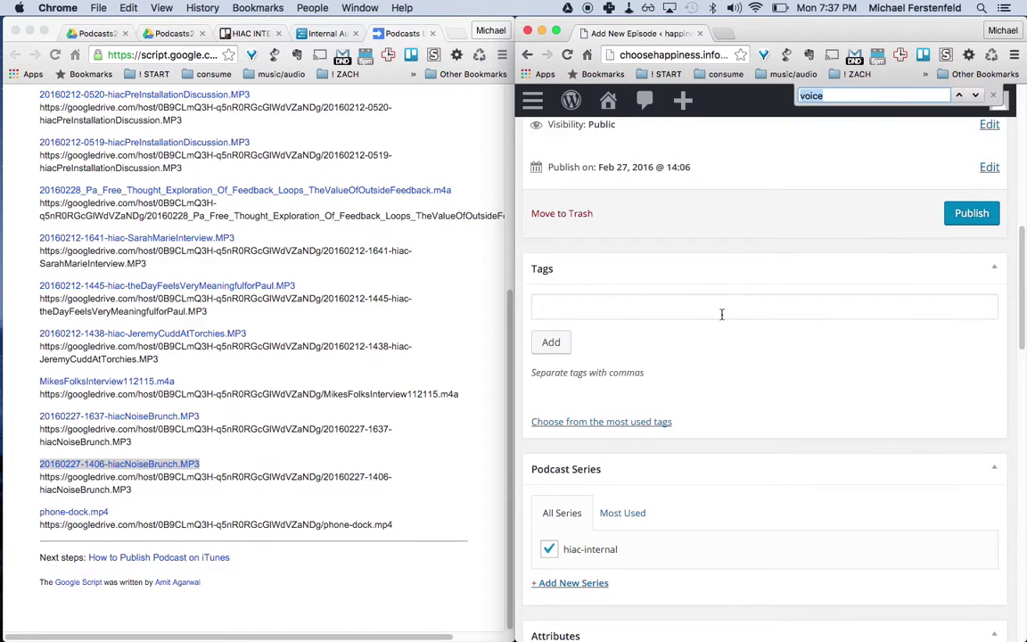
key("super+alt+f")
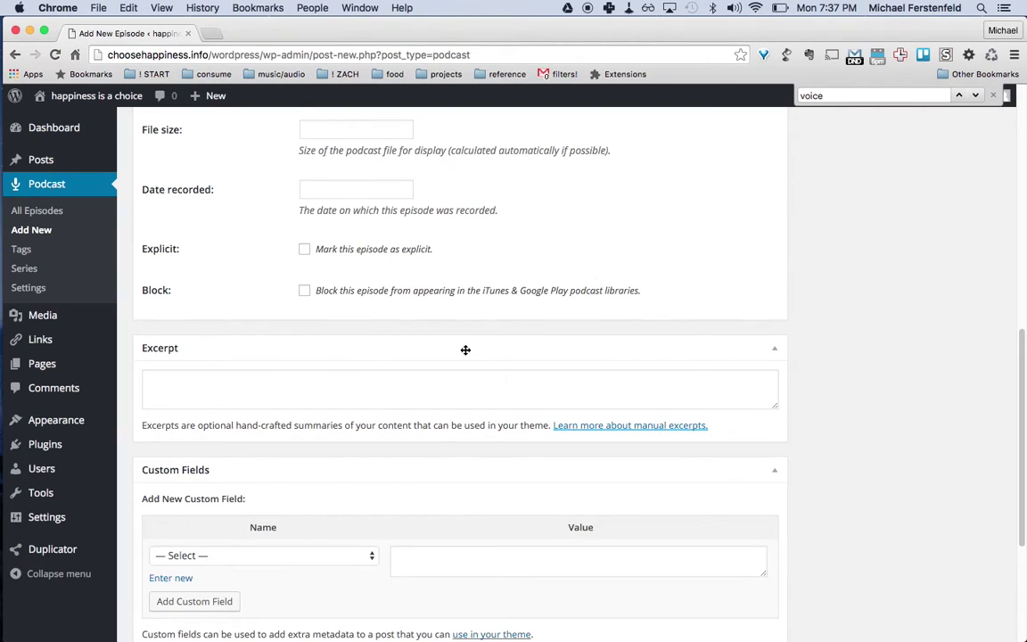
scroll(465, 352, "up", 10)
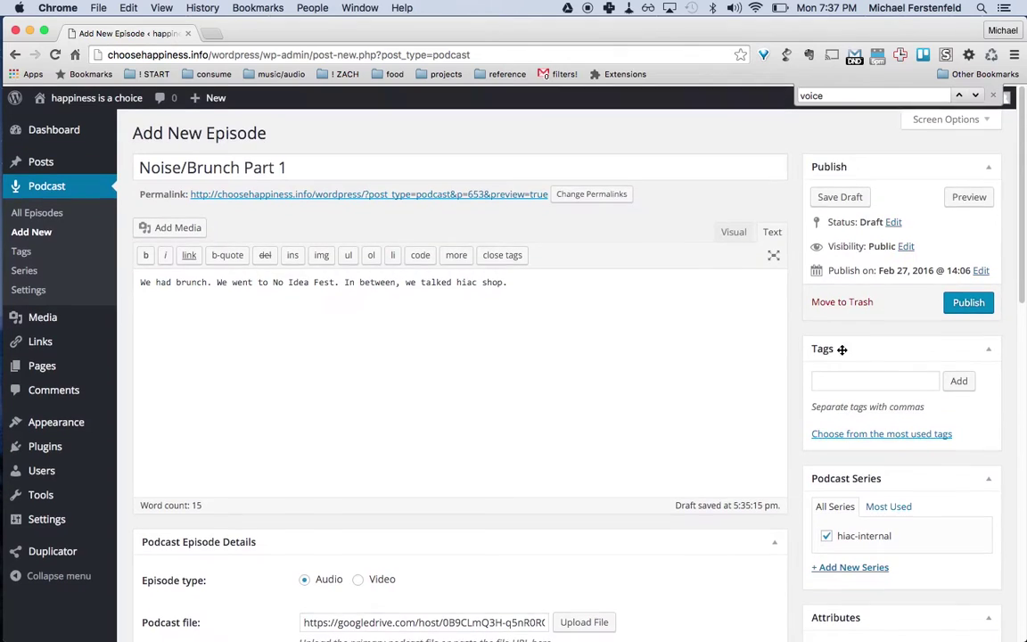
scroll(615, 457, "down", 4)
scroll(615, 458, "down", 10)
scroll(373, 389, "up", 5)
left_click_drag(307, 336, 557, 332)
scroll(554, 290, "up", 5)
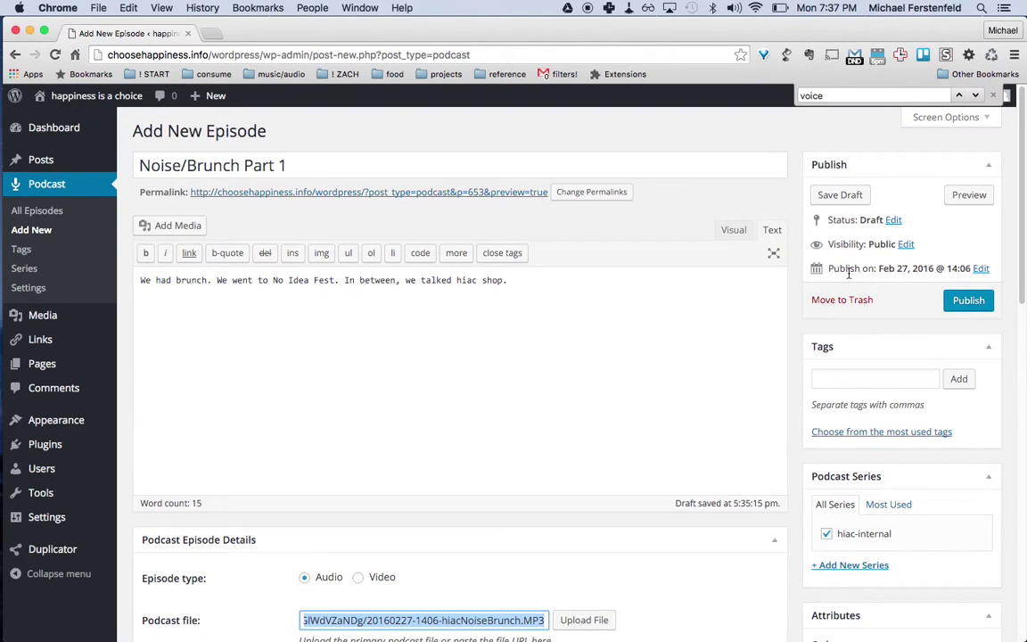
scroll(627, 474, "down", 5)
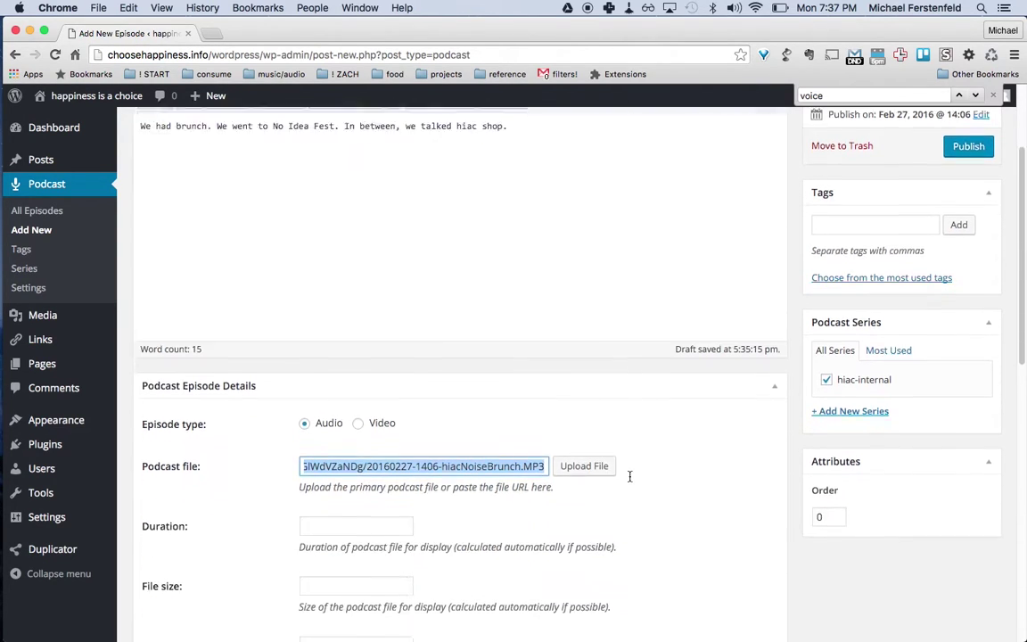
scroll(294, 579, "down", 2)
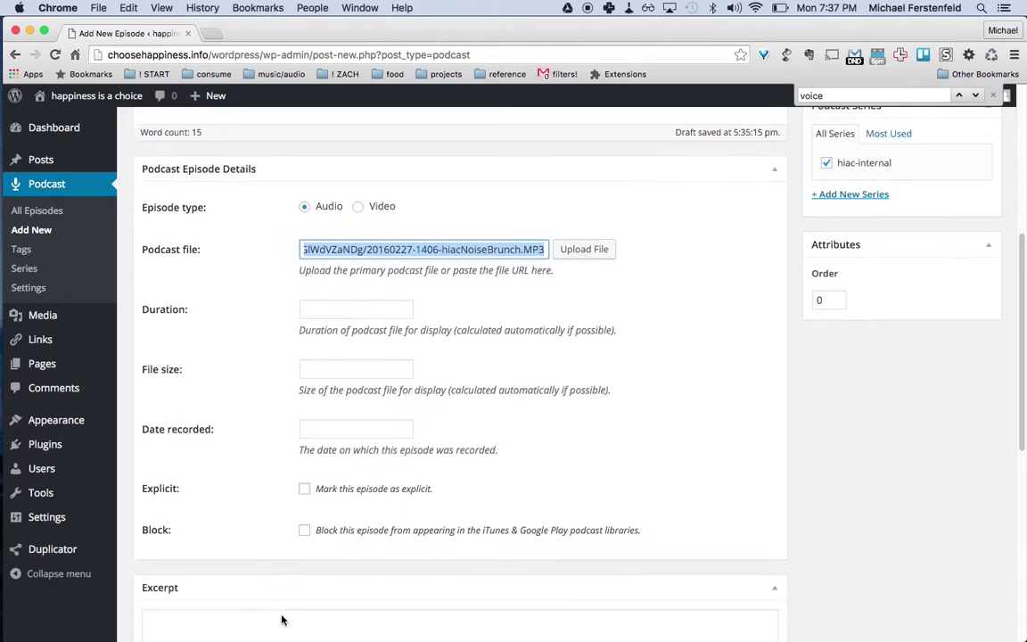
scroll(413, 429, "up", 5)
scroll(273, 265, "up", 2)
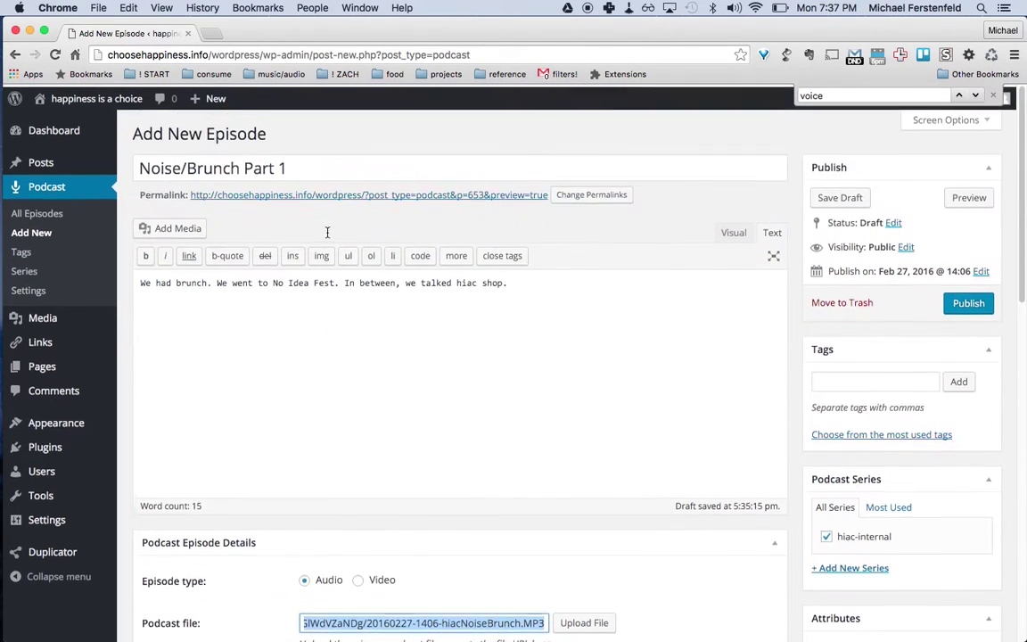
scroll(564, 369, "down", 15)
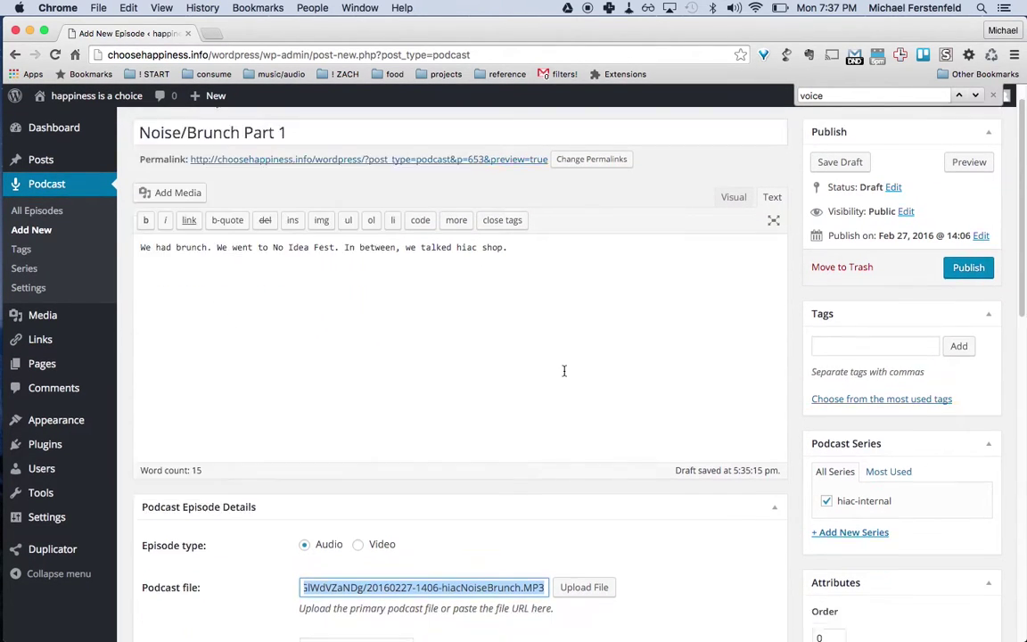
scroll(564, 375, "up", 15)
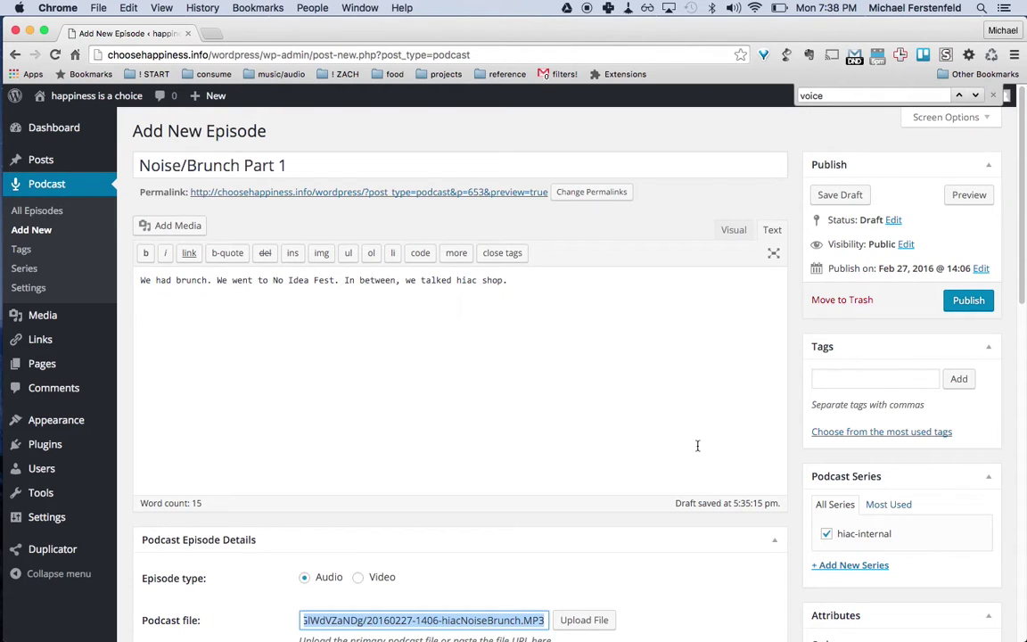
Step: Publish the Noise/Brunch Part 1 episode
scroll(694, 428, "down", 3)
scroll(302, 326, "up", 3)
left_click(551, 332)
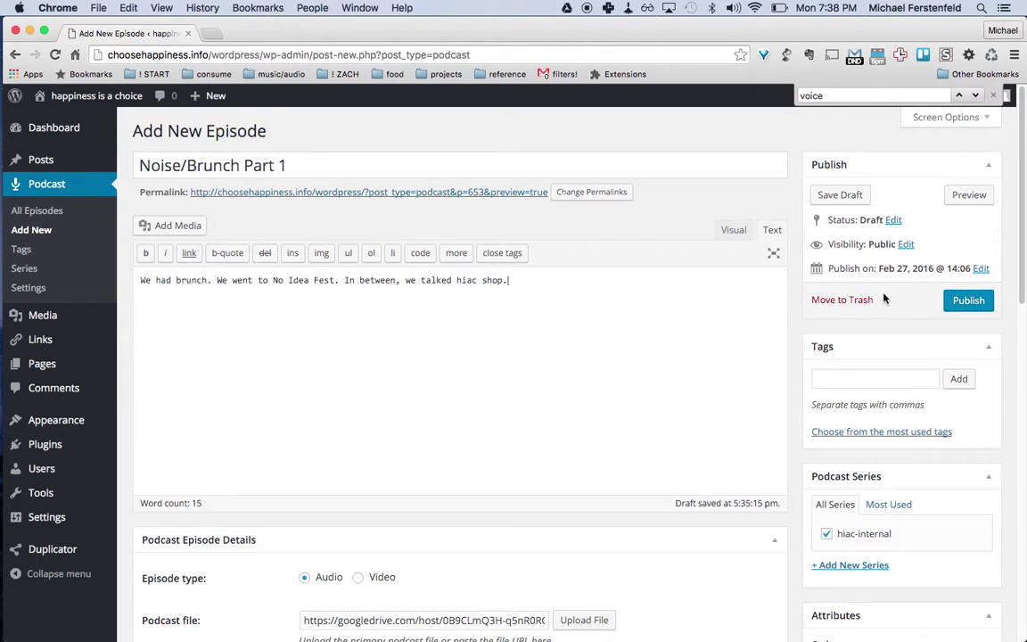
left_click(971, 302)
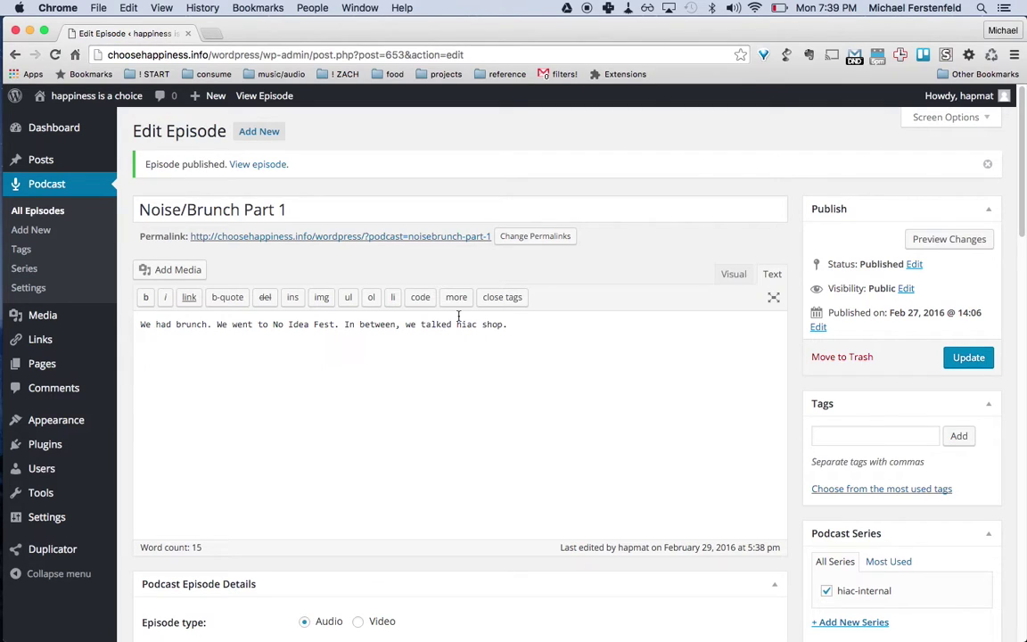
Step: Change the published episode's publication time to 12:22 and apply it
left_click(818, 327)
double_click(943, 332)
key("Tab")
type("22")
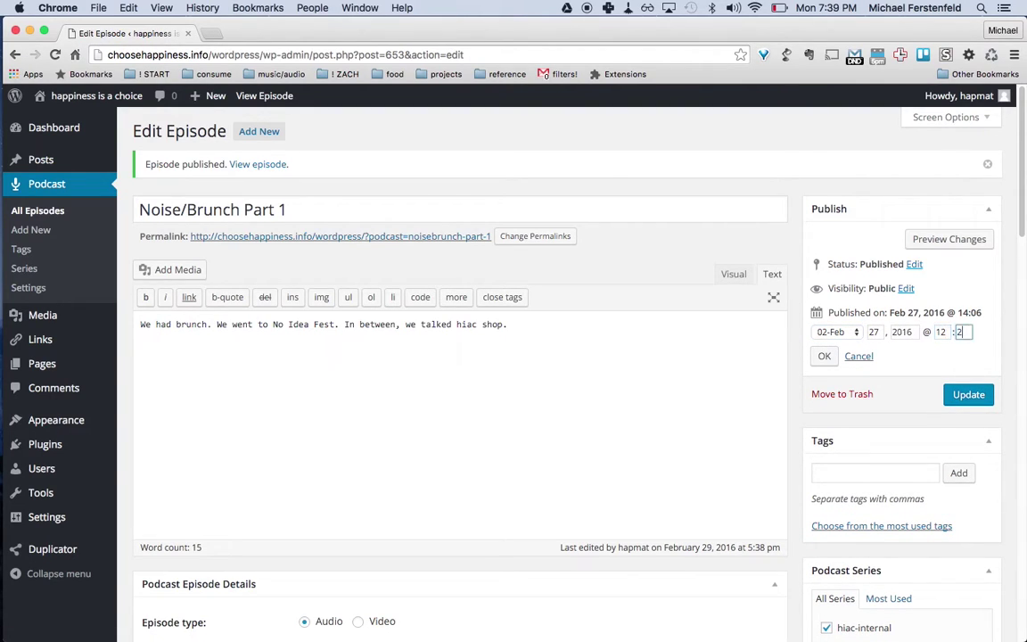
left_click(823, 356)
left_click(568, 357)
key("Return")
key("Return")
type("This clip was")
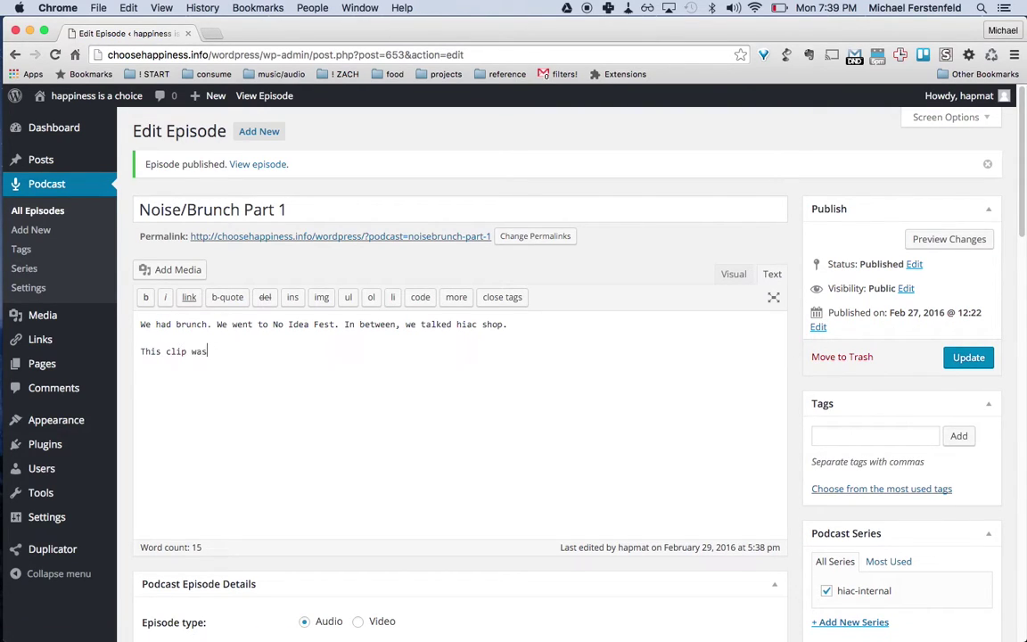
type(" marked by the ZOOM as starting")
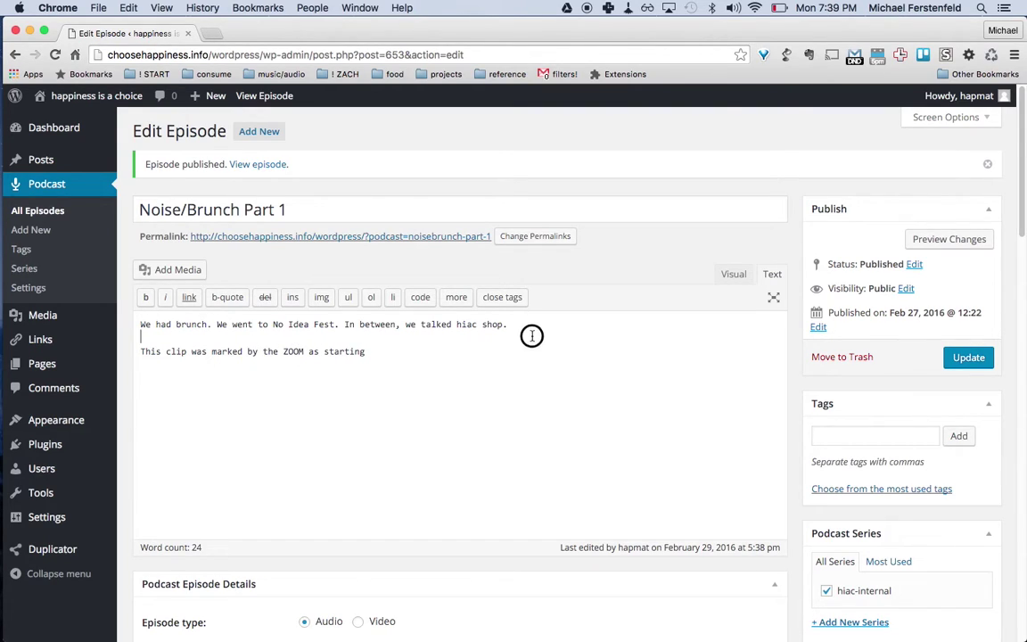
key("super+shift+Left")
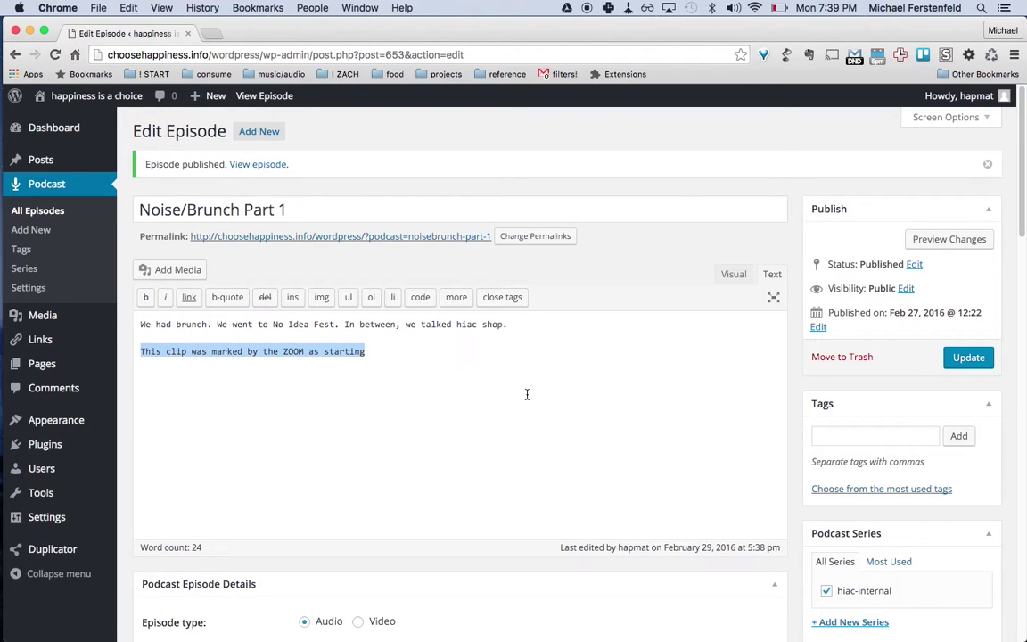
key("BackSpace")
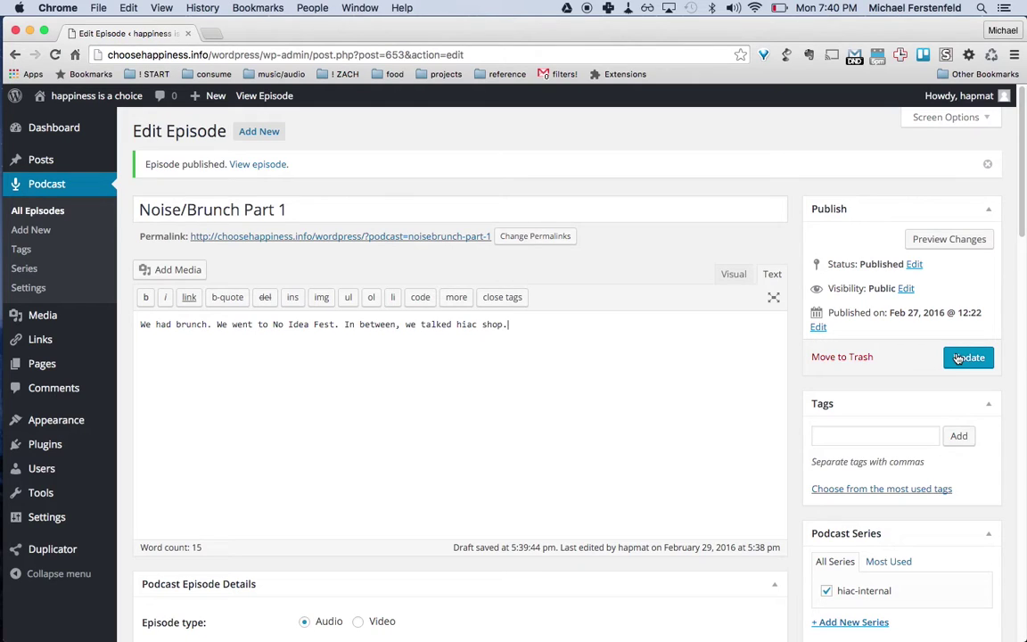
Step: Update the published episode to save the changed publication time
left_click(957, 357)
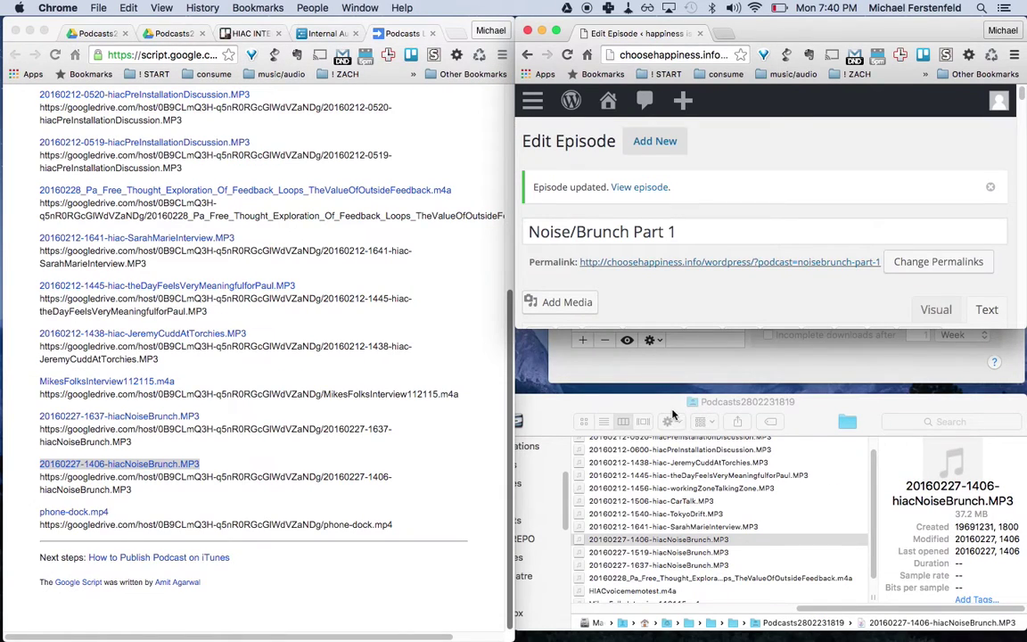
left_click(668, 407)
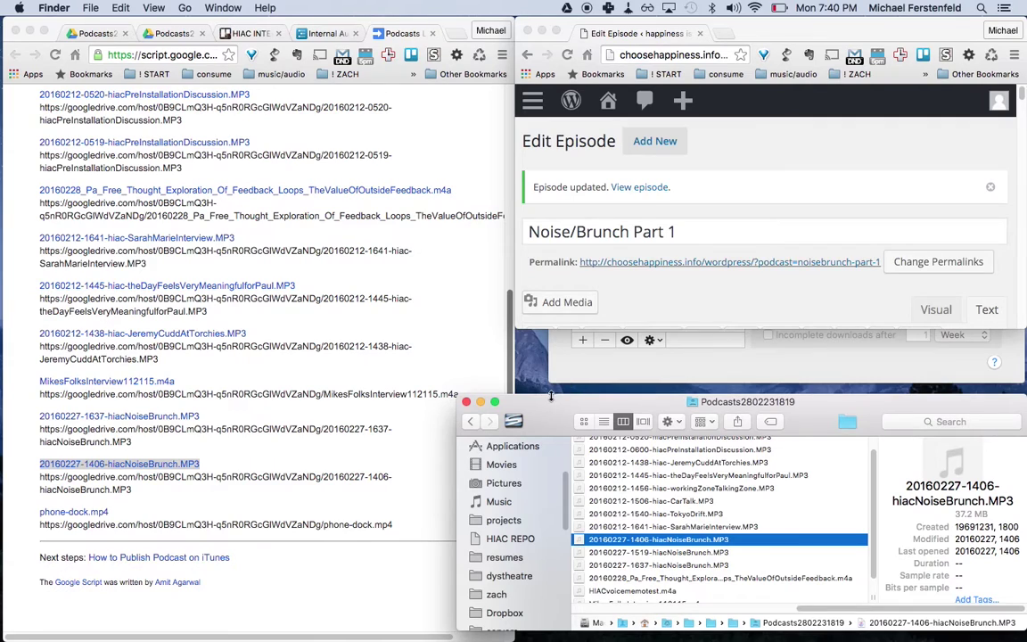
left_click_drag(550, 400, 550, 323)
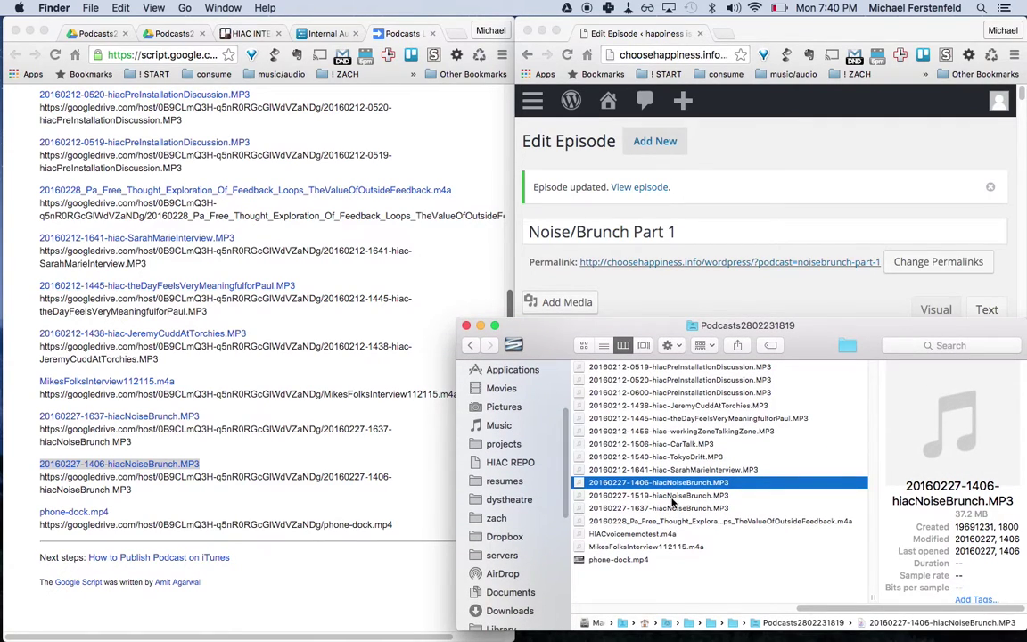
scroll(488, 463, "down", 10)
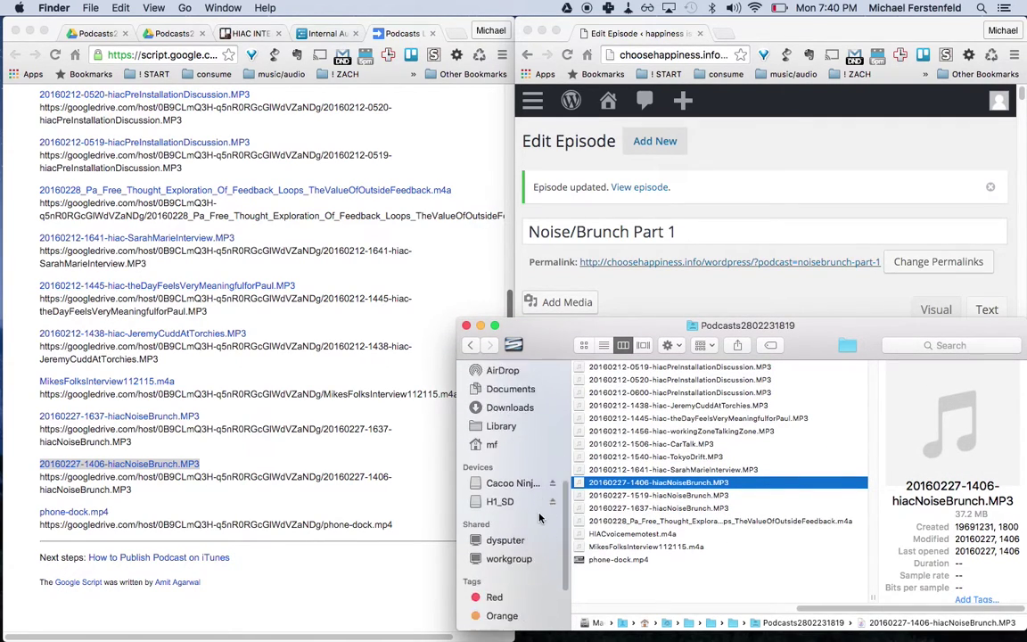
scroll(512, 446, "up", 5)
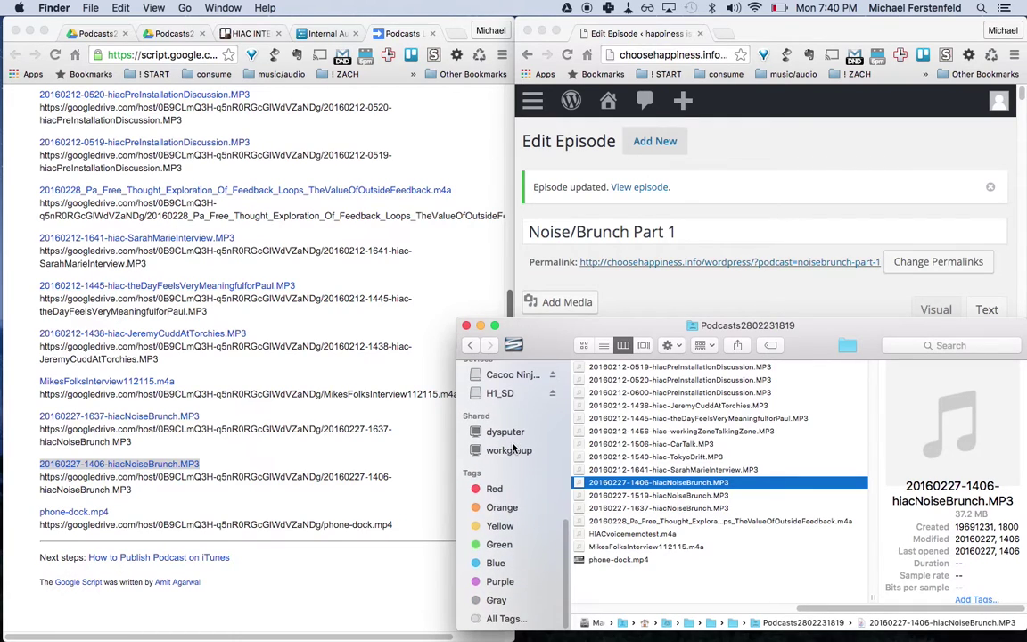
scroll(513, 446, "up", 5)
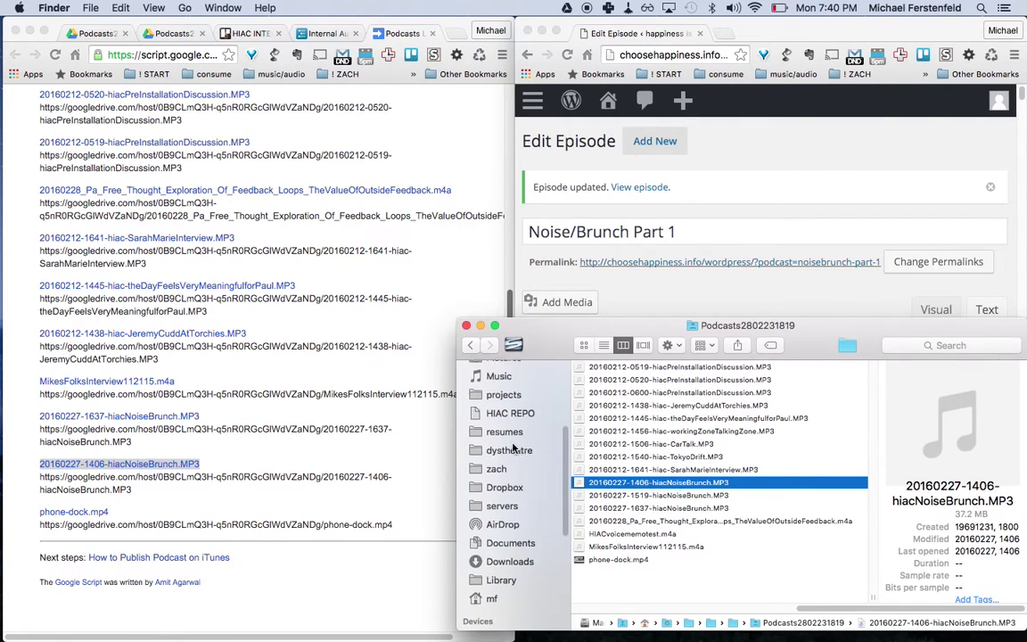
Step: Transfer all recordings from the ZOOM-bulk# folder into the 2016 folder under projects, audio, ! raw, ZOOM
scroll(611, 500, "left", 5)
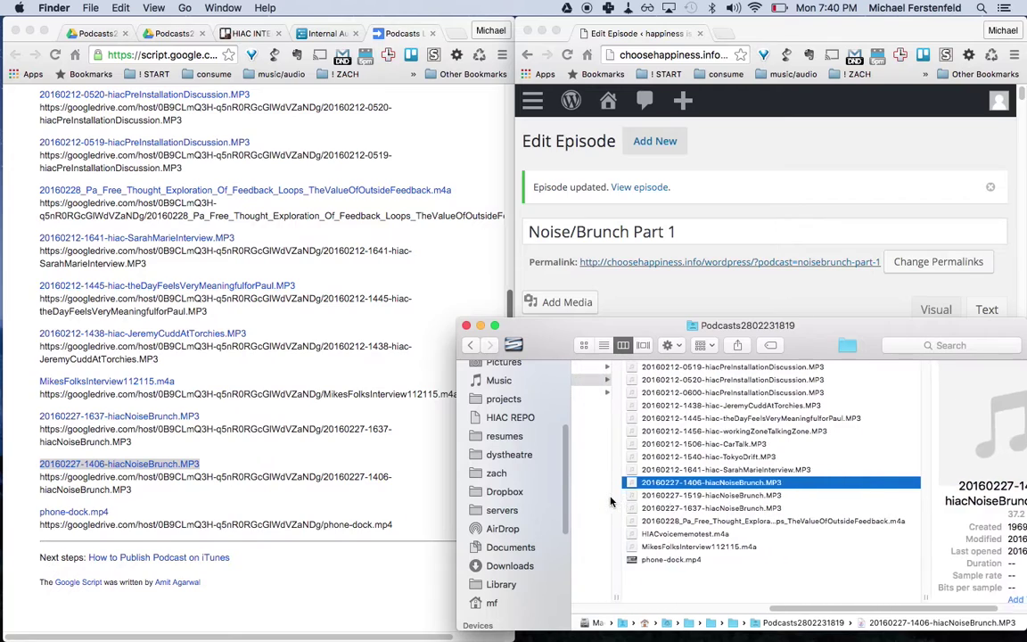
scroll(715, 497, "left", 1)
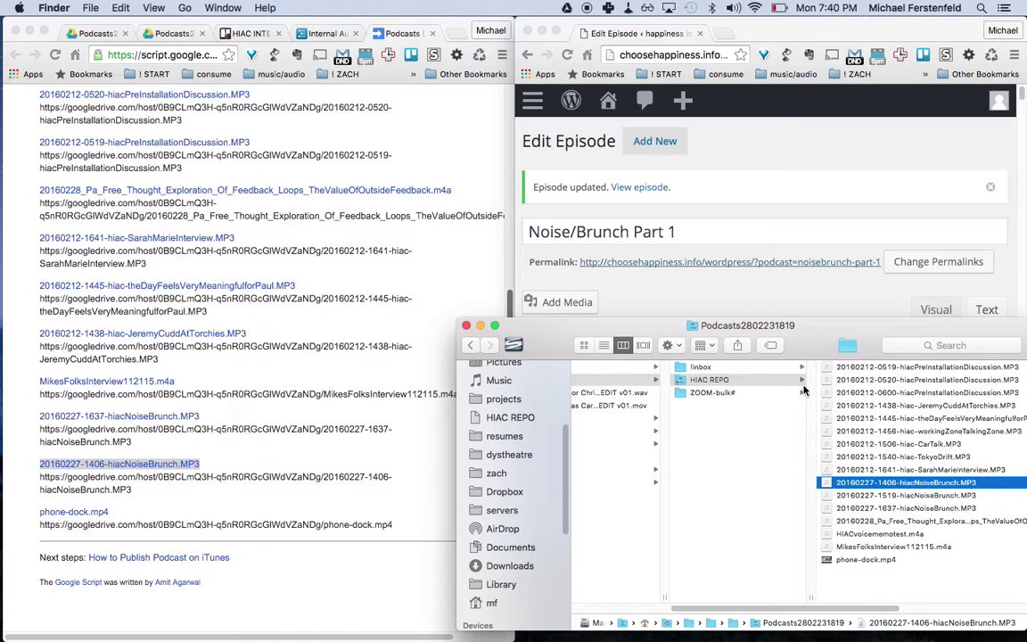
left_click(753, 393)
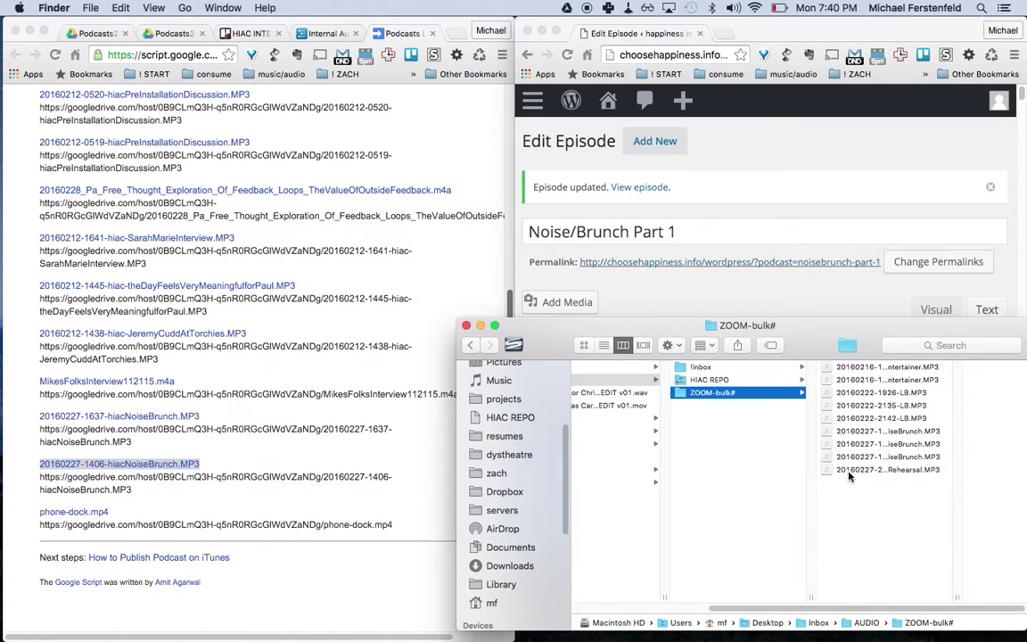
left_click(882, 469)
key("super+a")
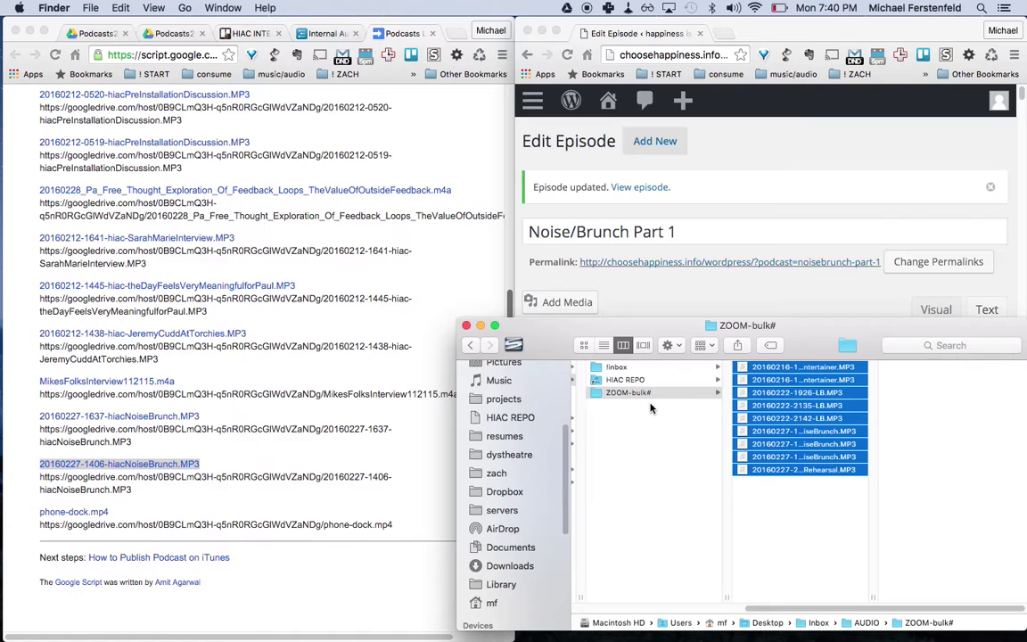
scroll(650, 408, "left", 10)
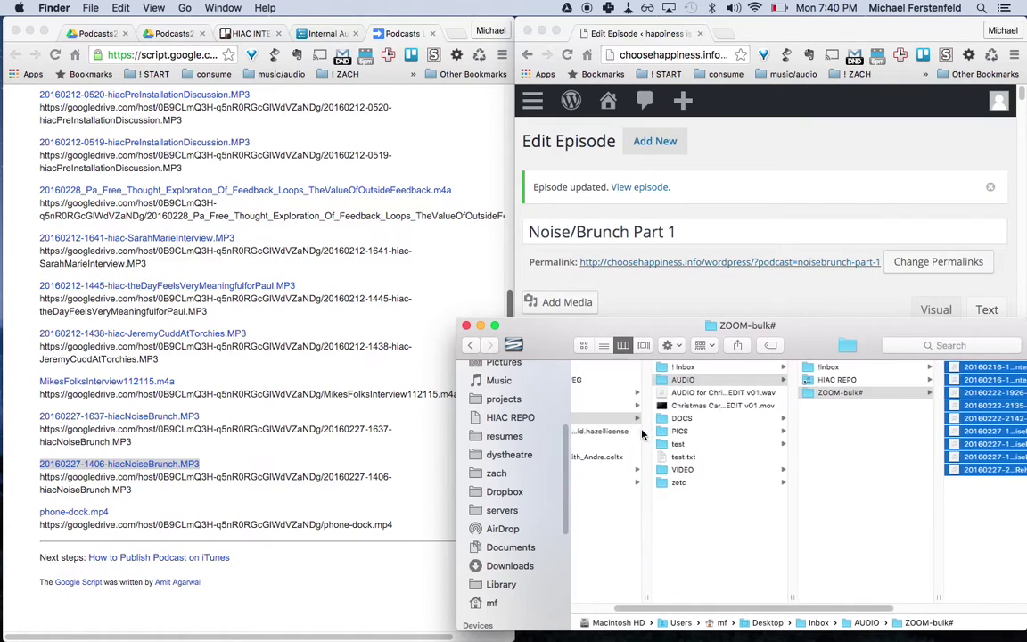
scroll(643, 433, "left", 3)
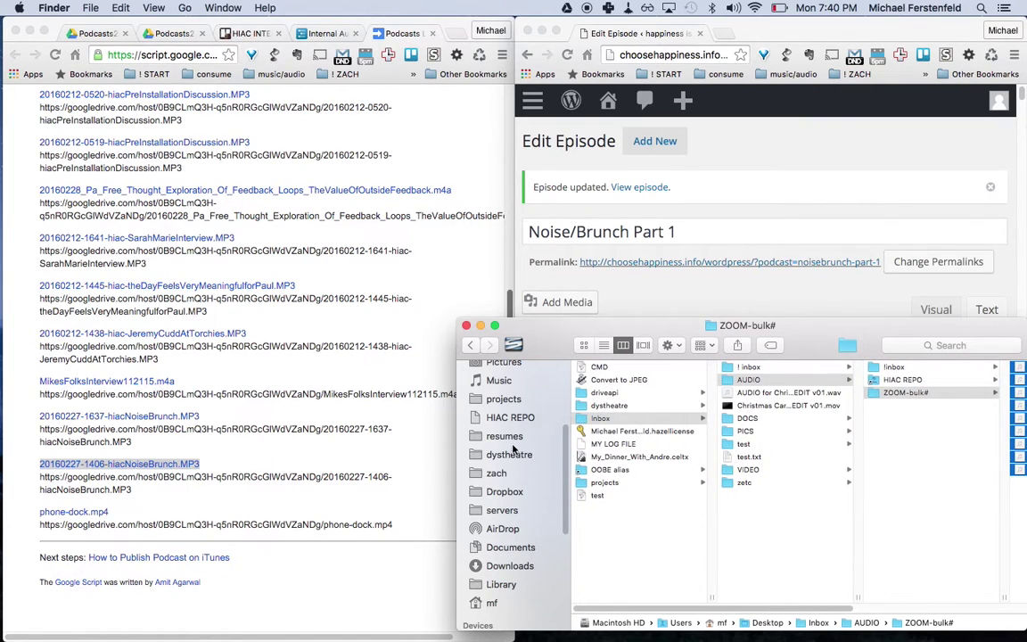
scroll(513, 414, "up", 5)
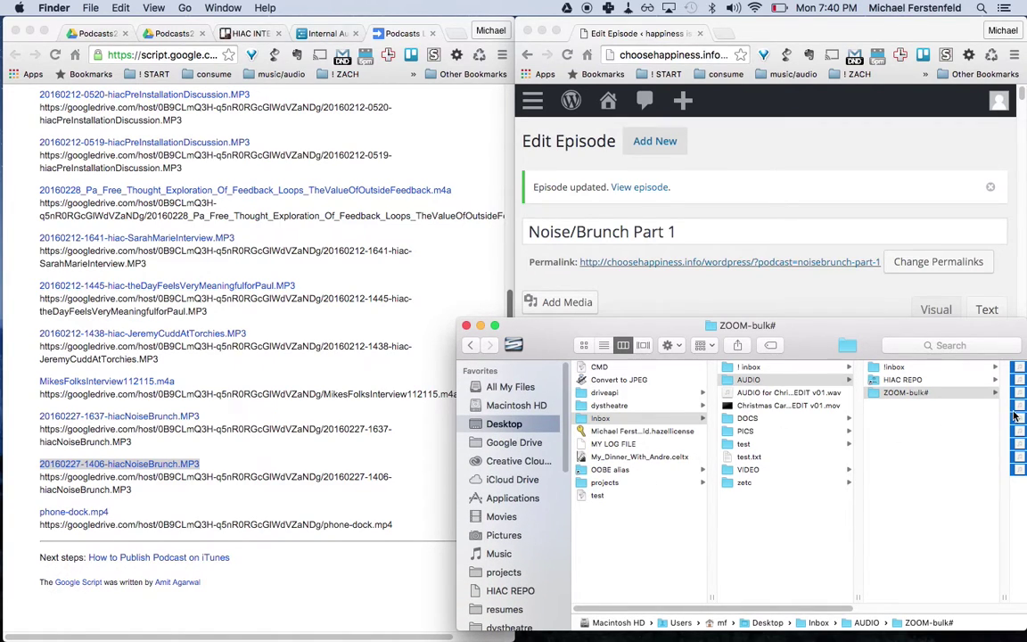
scroll(892, 457, "right", 3)
left_click_drag(916, 424, 922, 490)
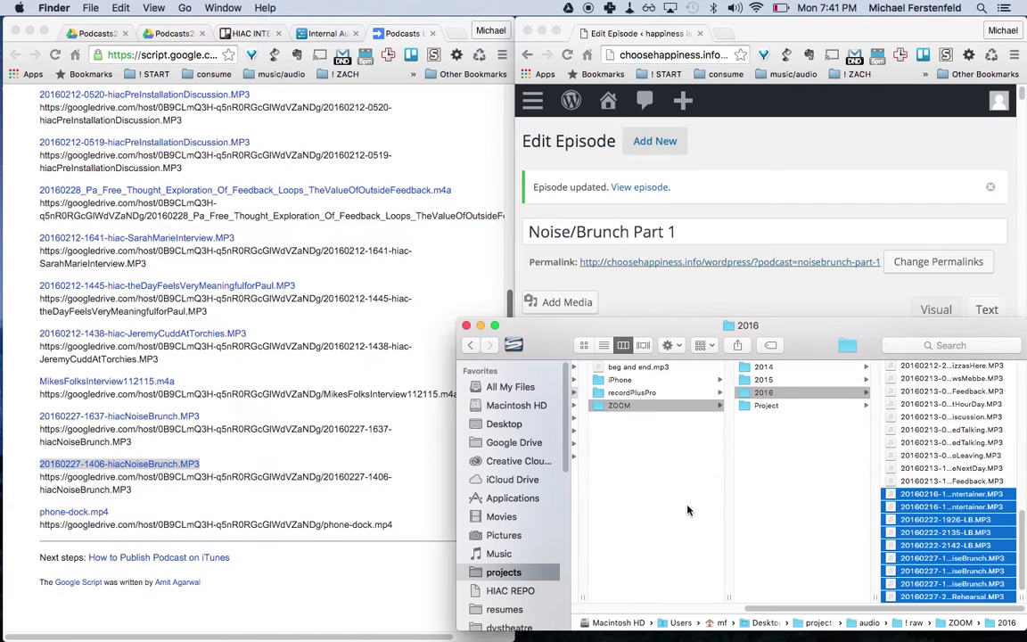
left_click(951, 468)
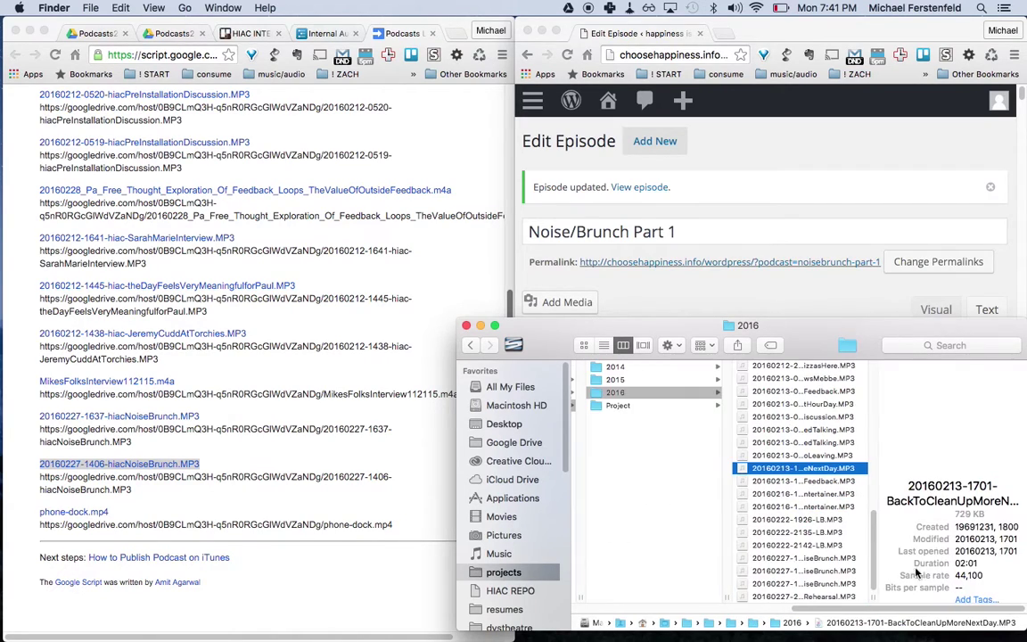
left_click_drag(872, 597, 983, 601)
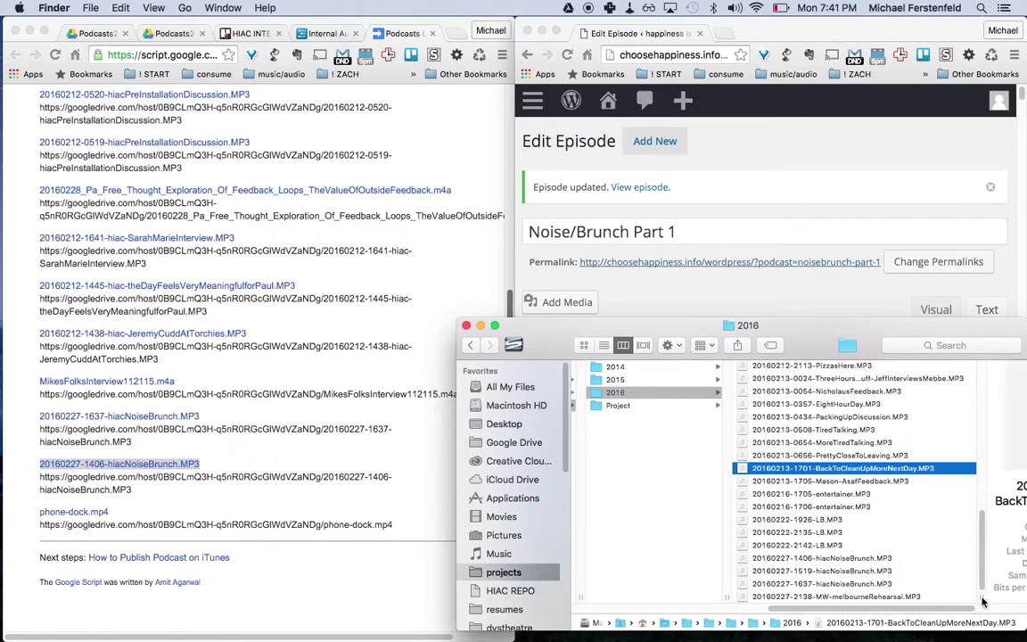
left_click(857, 571)
left_click(767, 556)
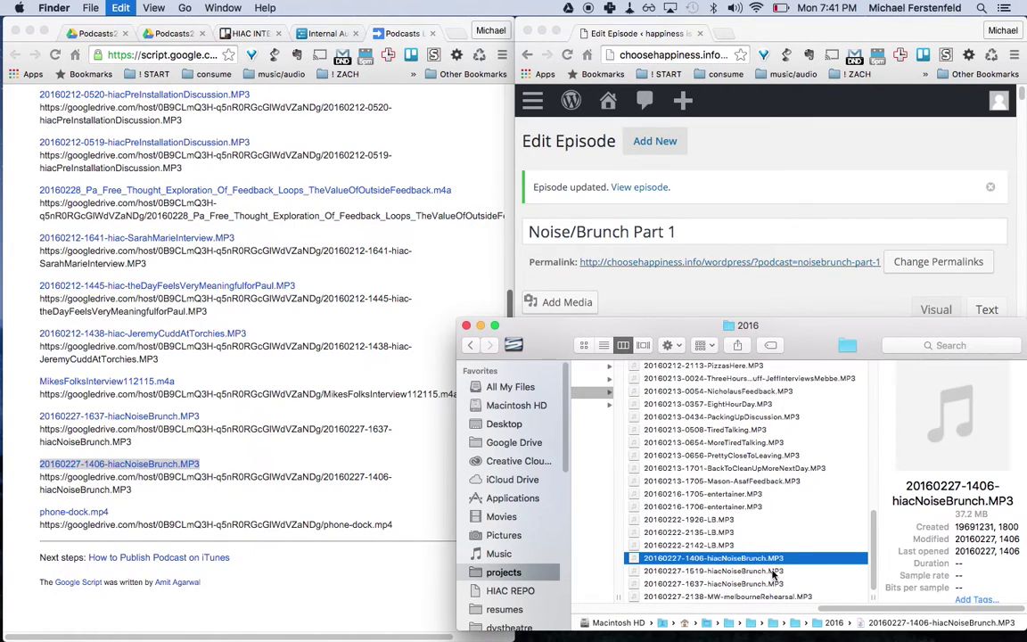
left_click(500, 424)
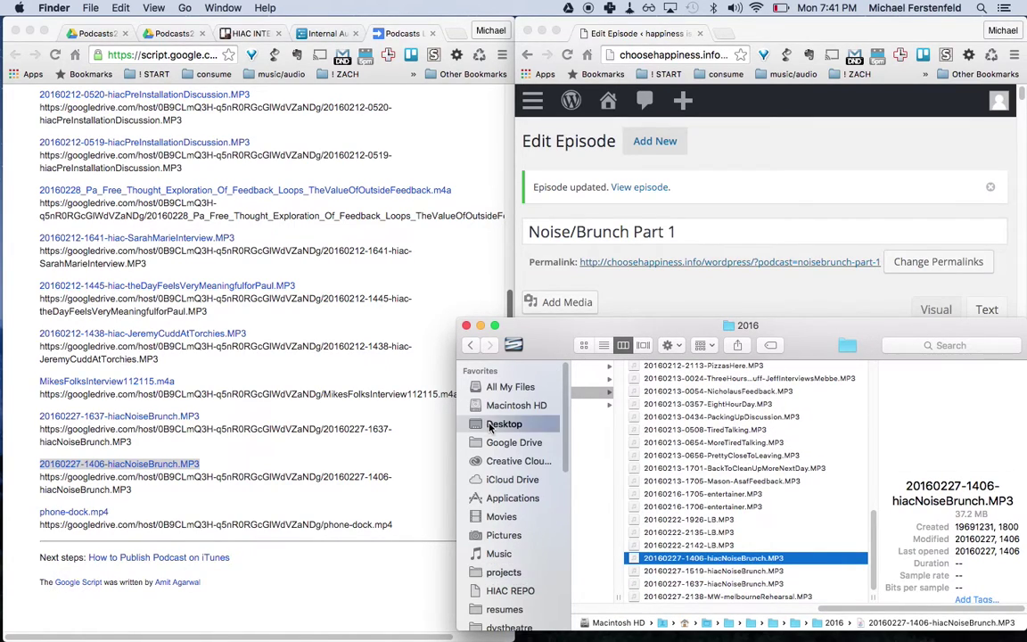
left_click(605, 418)
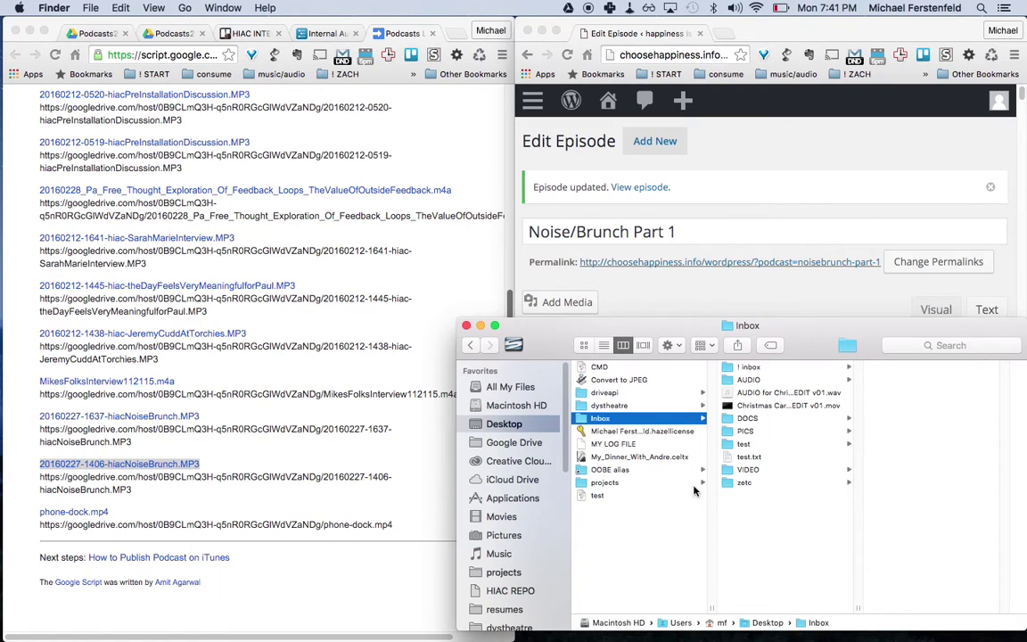
left_click(744, 444)
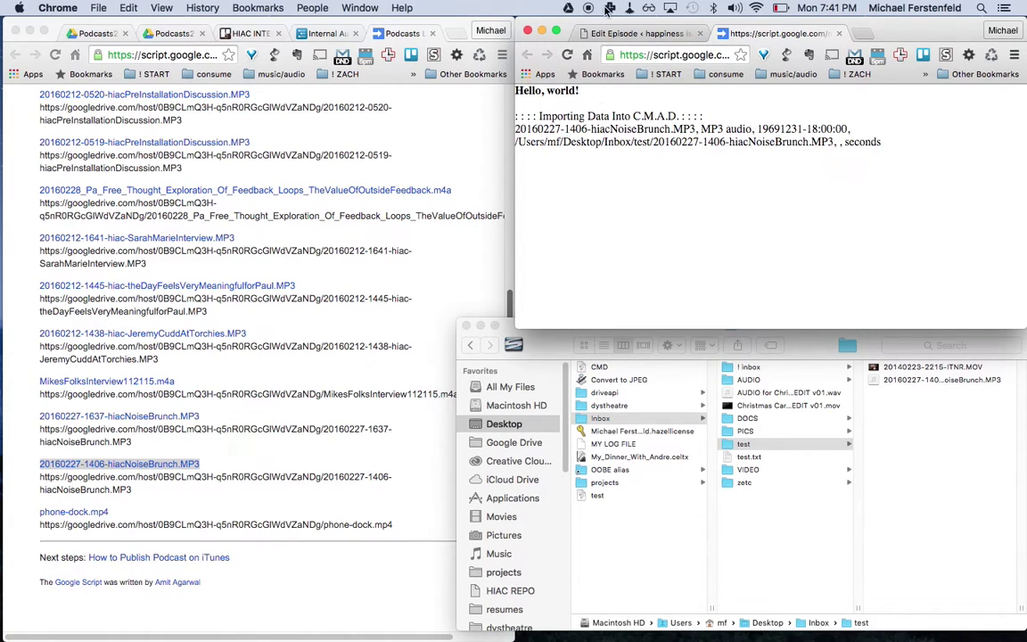
Step: Open Hazel, show the RunScript rule of the test folder, and move the window clear of the browser output
left_click(629, 8)
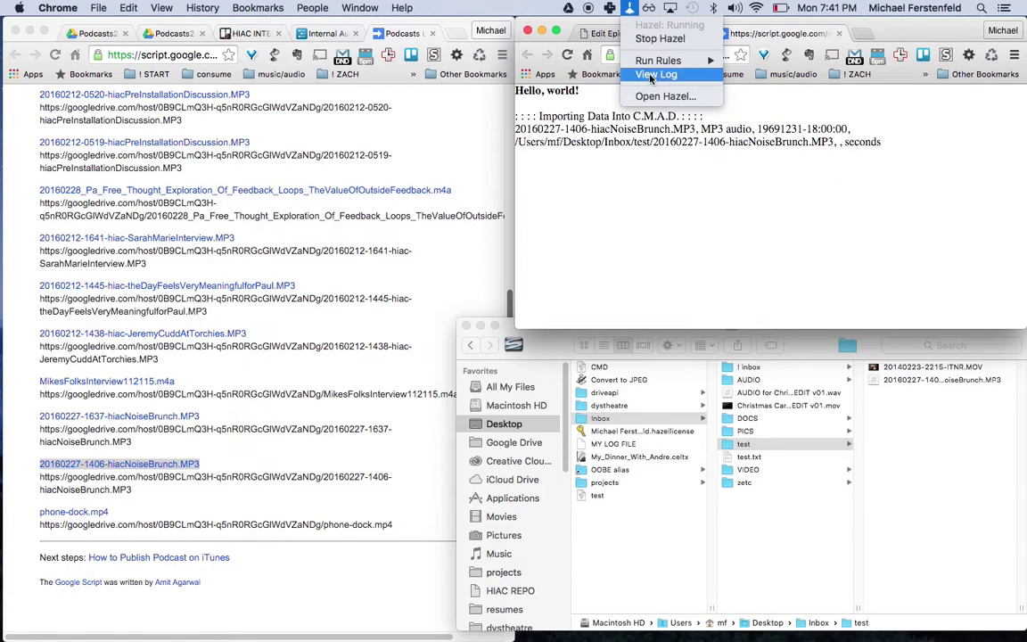
left_click(615, 96)
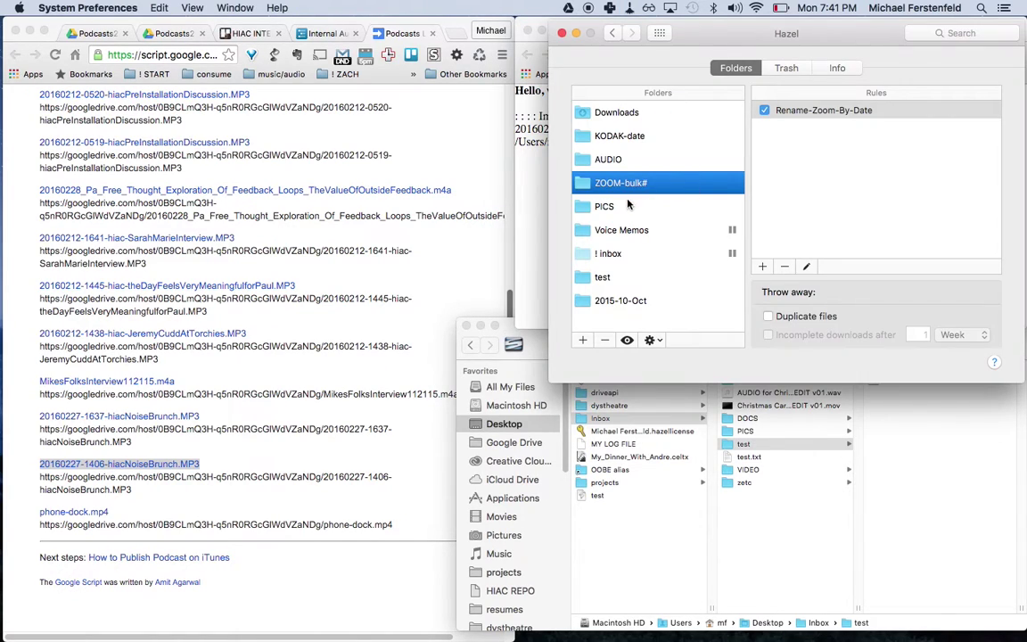
left_click(618, 276)
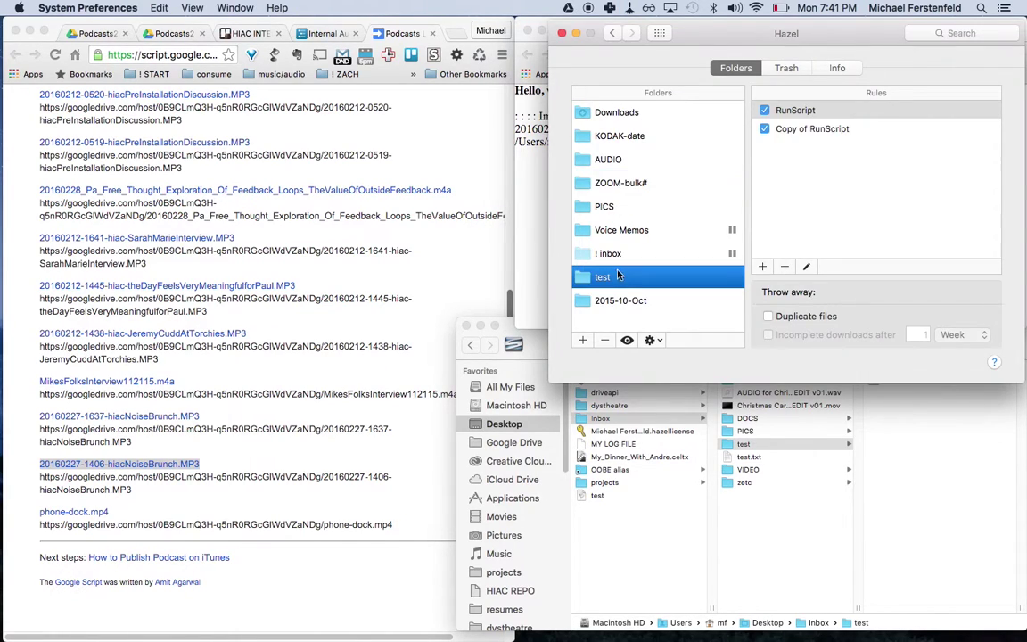
left_click(805, 131)
left_click(808, 109)
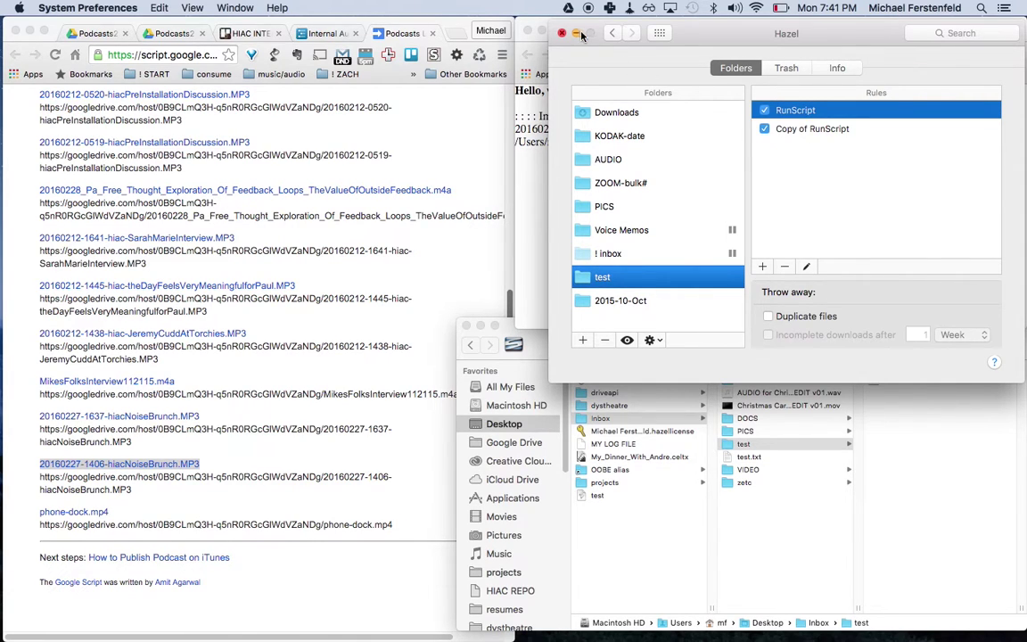
left_click_drag(713, 34, 330, 157)
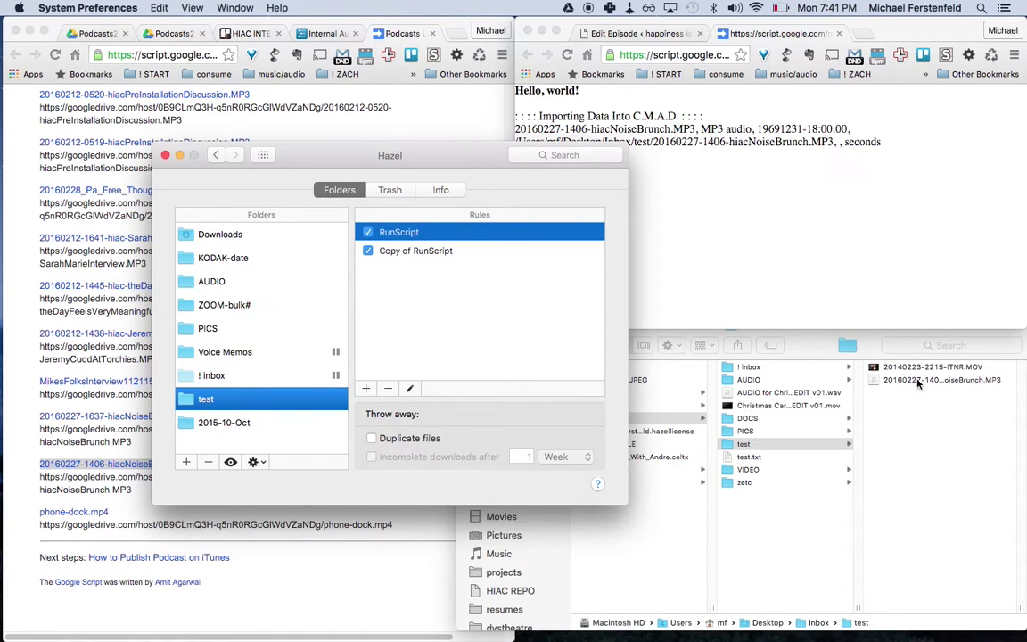
Step: Enlarge the import script page and examine the recording's file name, type, timestamp, path and duration fields
left_click(772, 229)
key("alt+super+f")
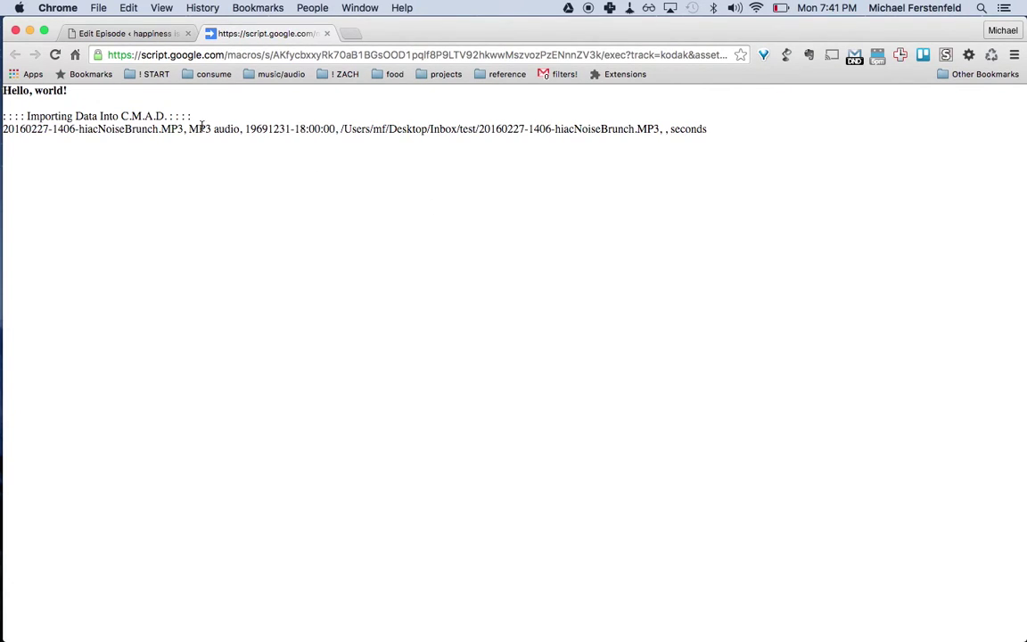
left_click_drag(191, 128, 337, 129)
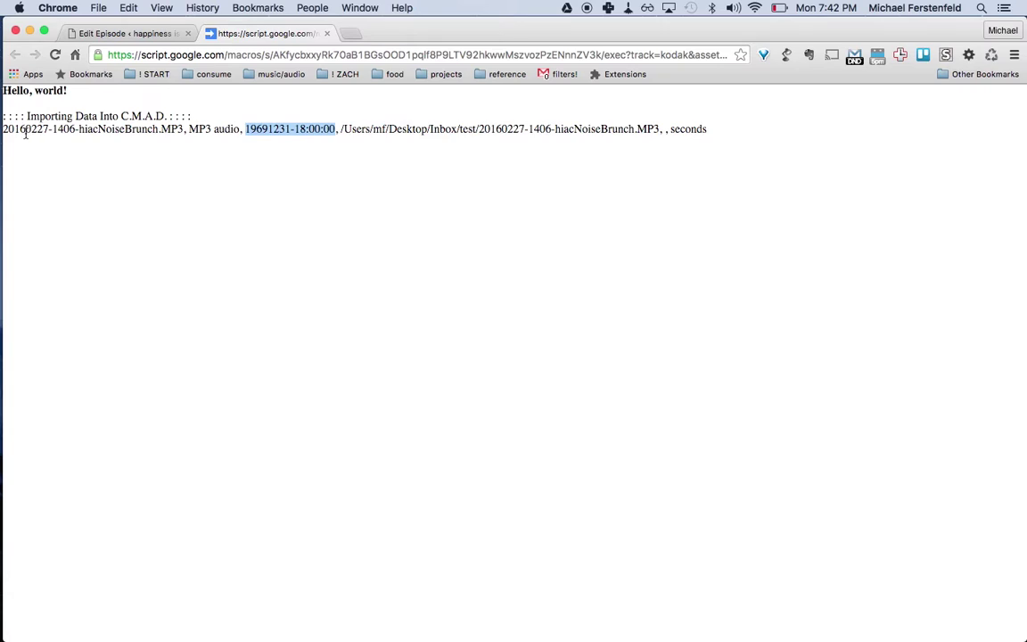
left_click(250, 129)
left_click_drag(246, 129, 335, 129)
left_click_drag(342, 131, 660, 133)
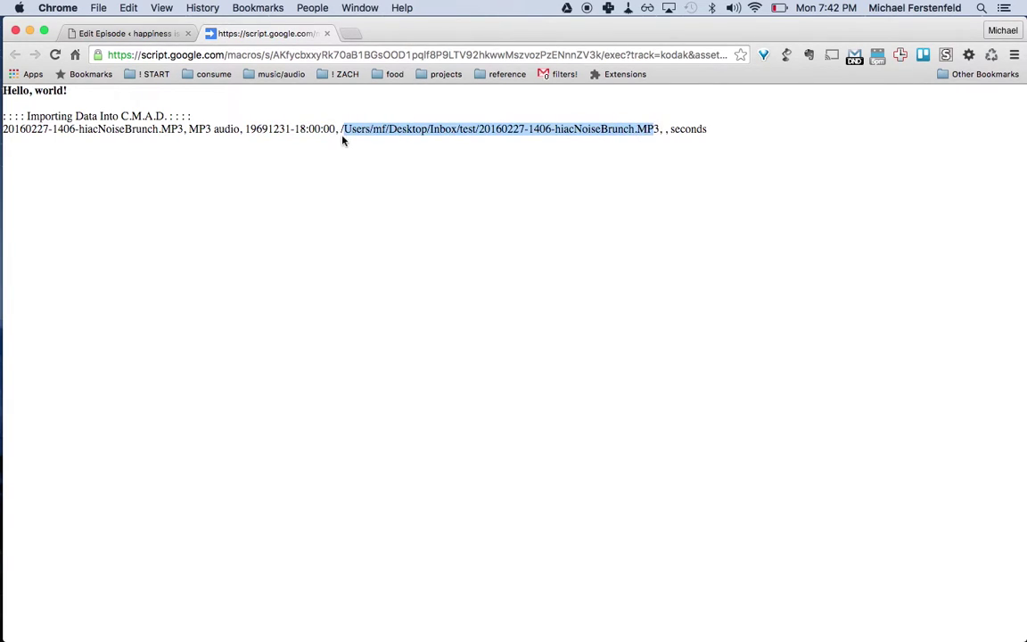
left_click(308, 124)
left_click_drag(341, 133, 479, 128)
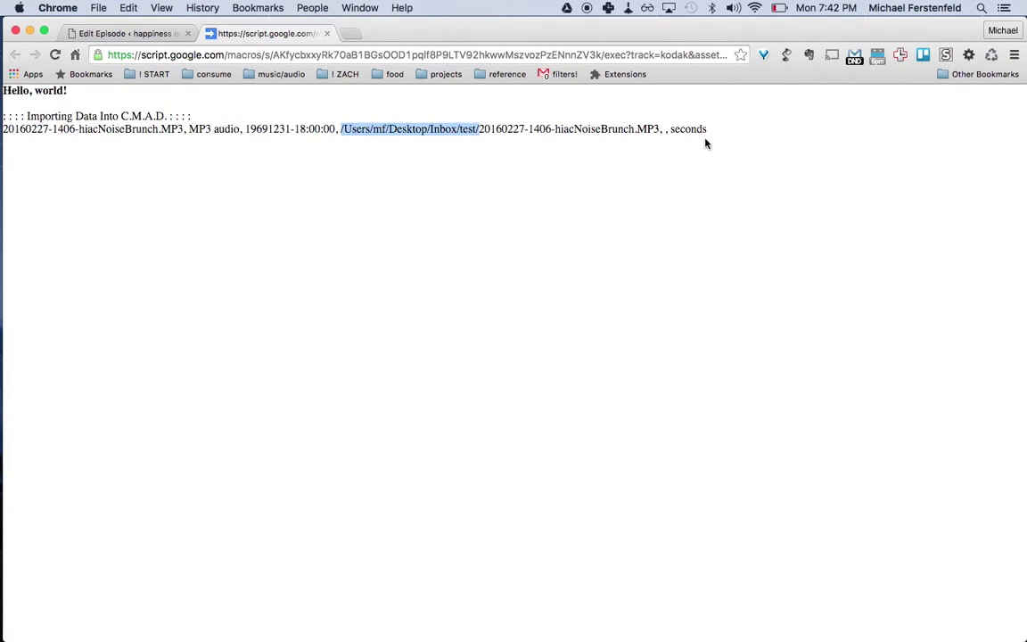
left_click(667, 129)
double_click(700, 129)
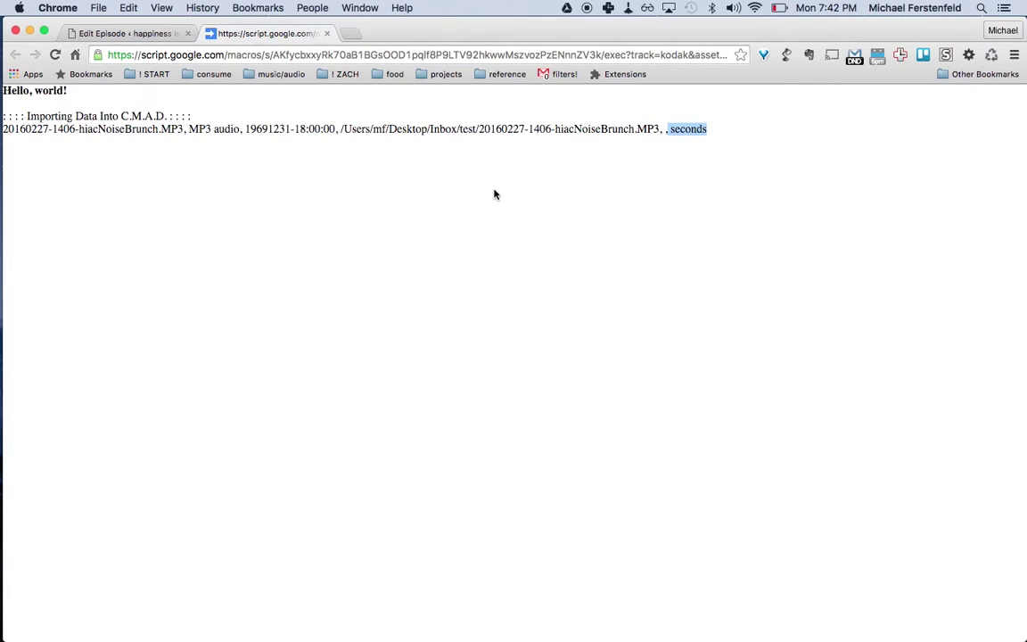
key("ctrl+super+Right")
left_click(942, 455)
left_click_drag(911, 369, 635, 542)
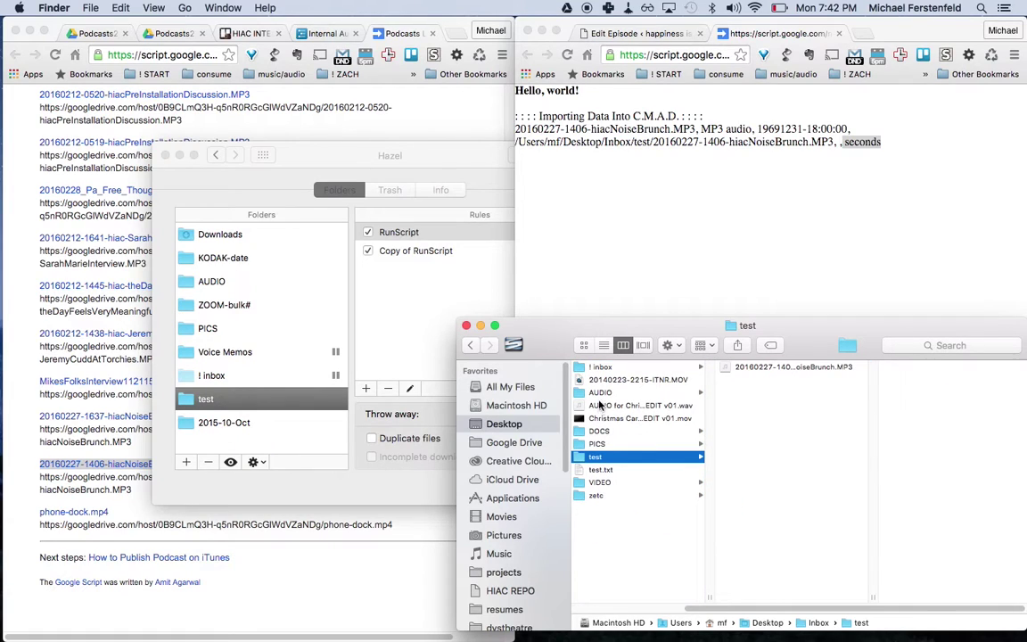
left_click_drag(628, 380, 761, 379)
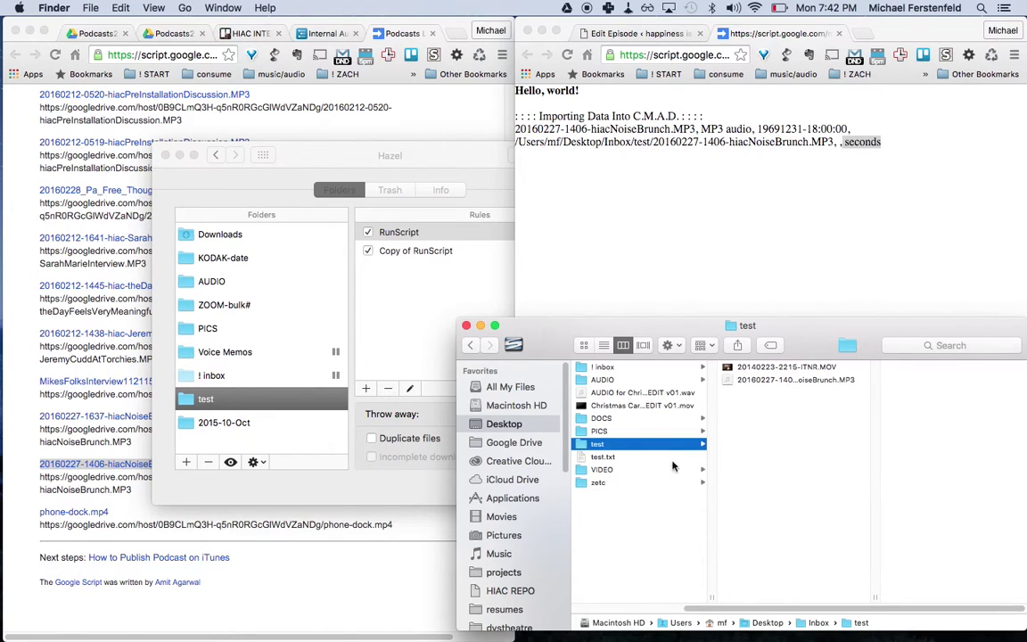
left_click_drag(775, 366, 621, 530)
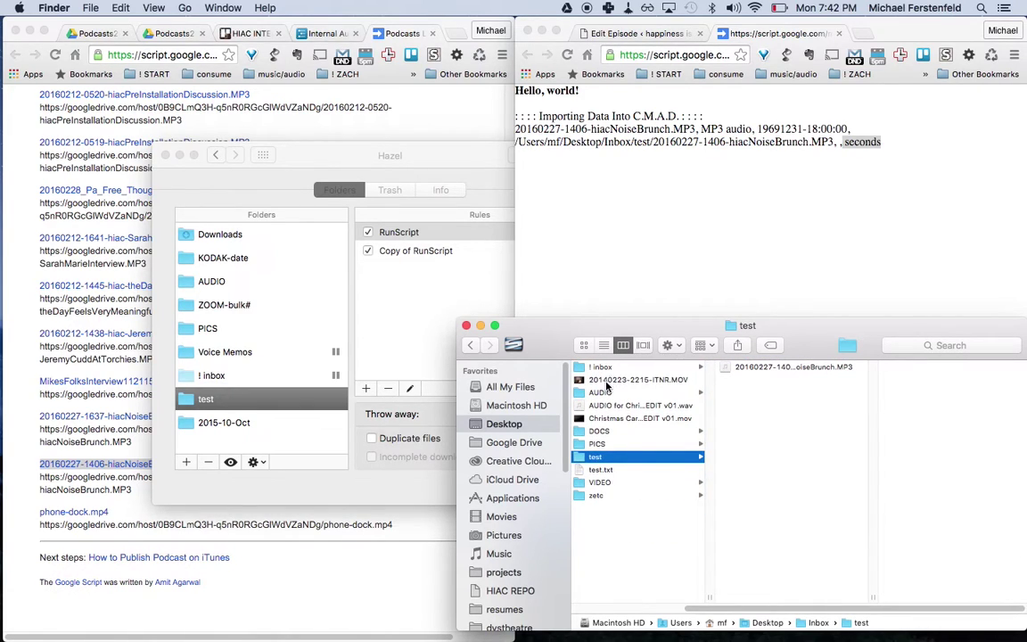
Step: Widen the Inbox file column and move Christmas Carol multiclip EDIT v01.mov into the test folder
left_click(602, 417)
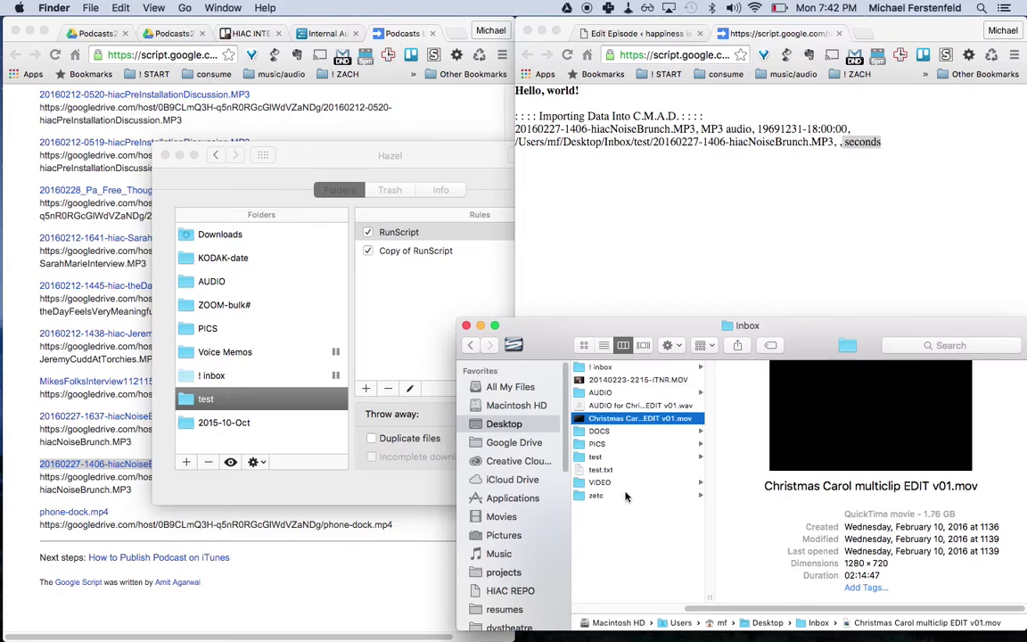
left_click(590, 382)
left_click(597, 418)
left_click_drag(708, 593, 779, 591)
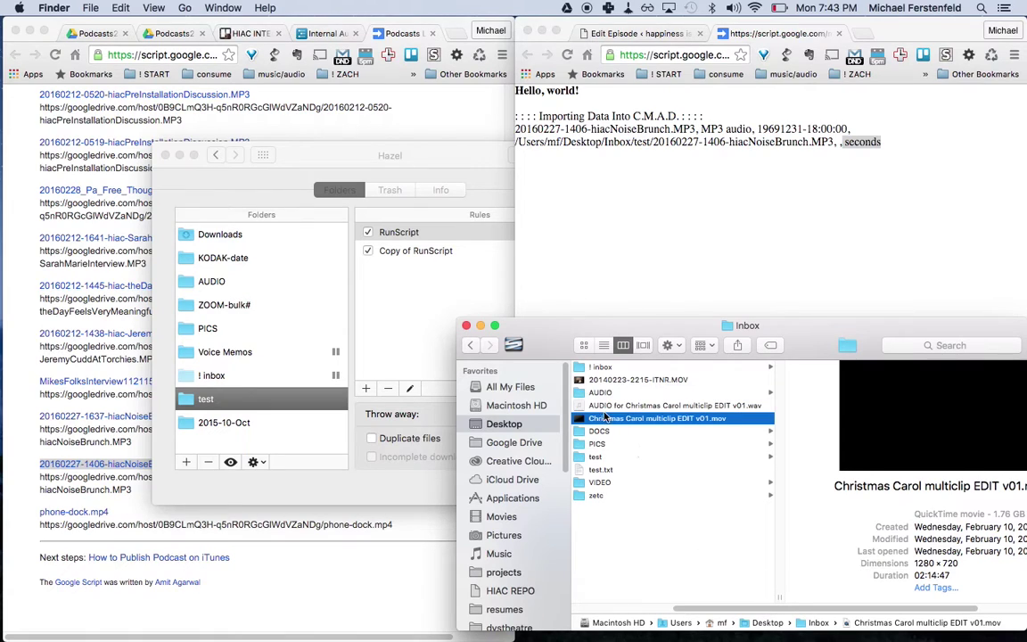
left_click_drag(604, 422, 888, 424)
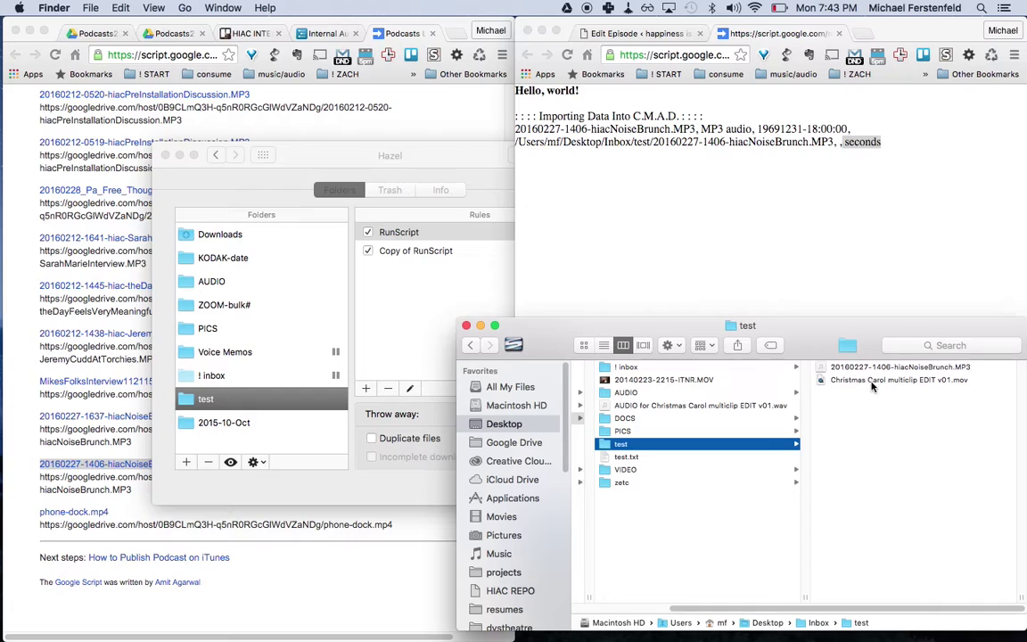
left_click(863, 380)
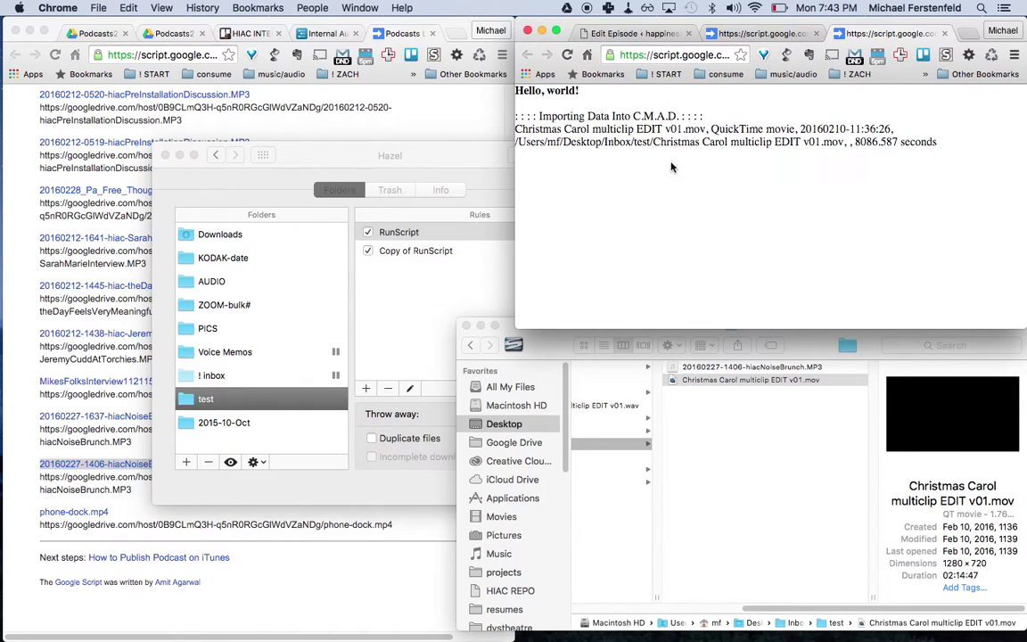
Step: Widen the browser window to read the Christmas Carol movie's import line, and open a new tab
left_click_drag(511, 130, 192, 132)
left_click_drag(29, 116, 813, 128)
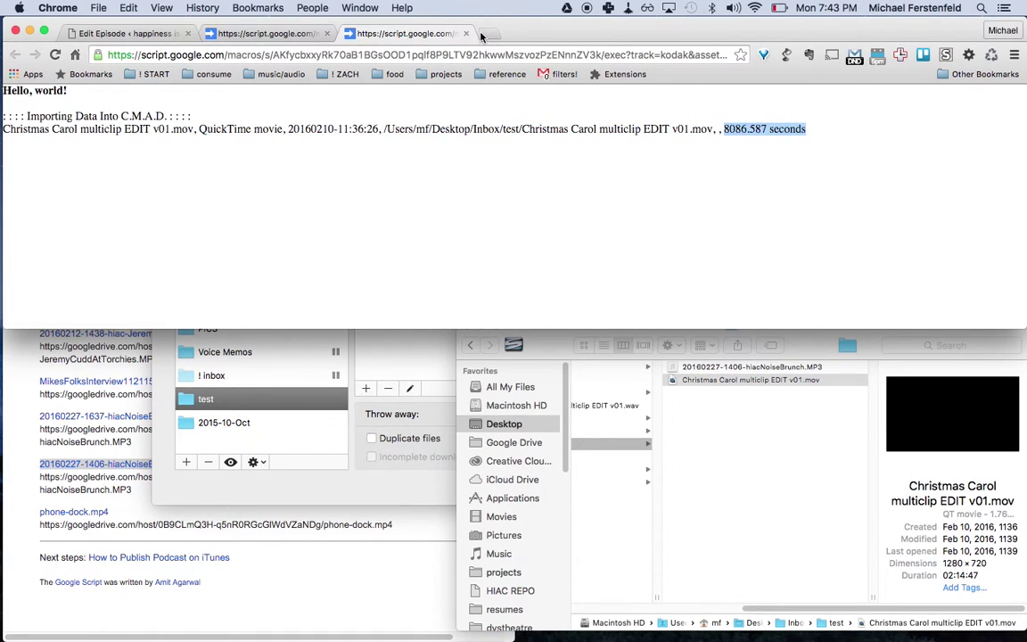
left_click(332, 128)
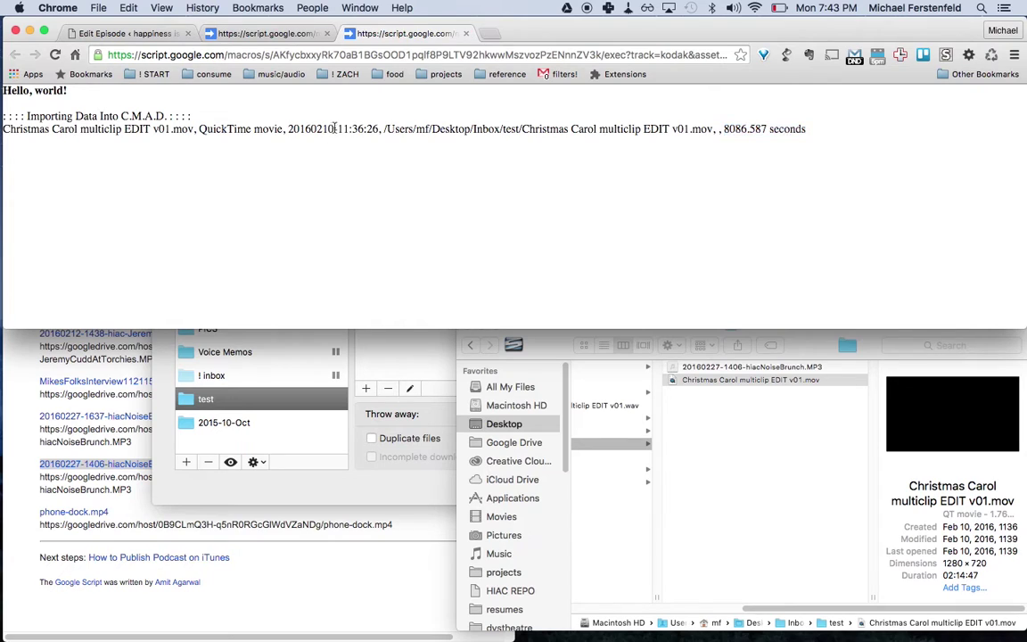
left_click(485, 36)
type("dr")
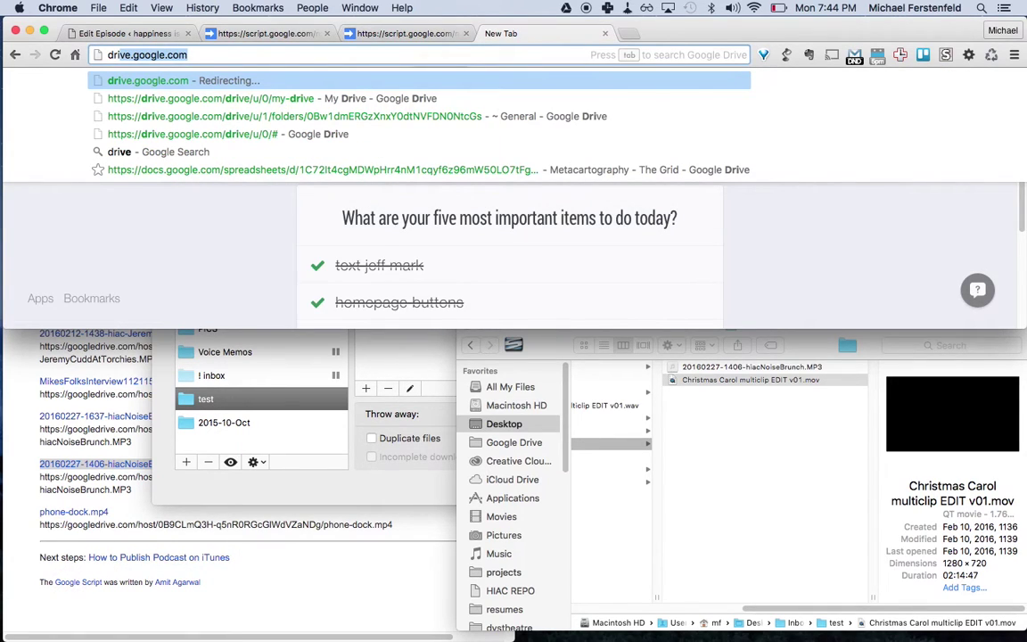
key("Tab")
type("c")
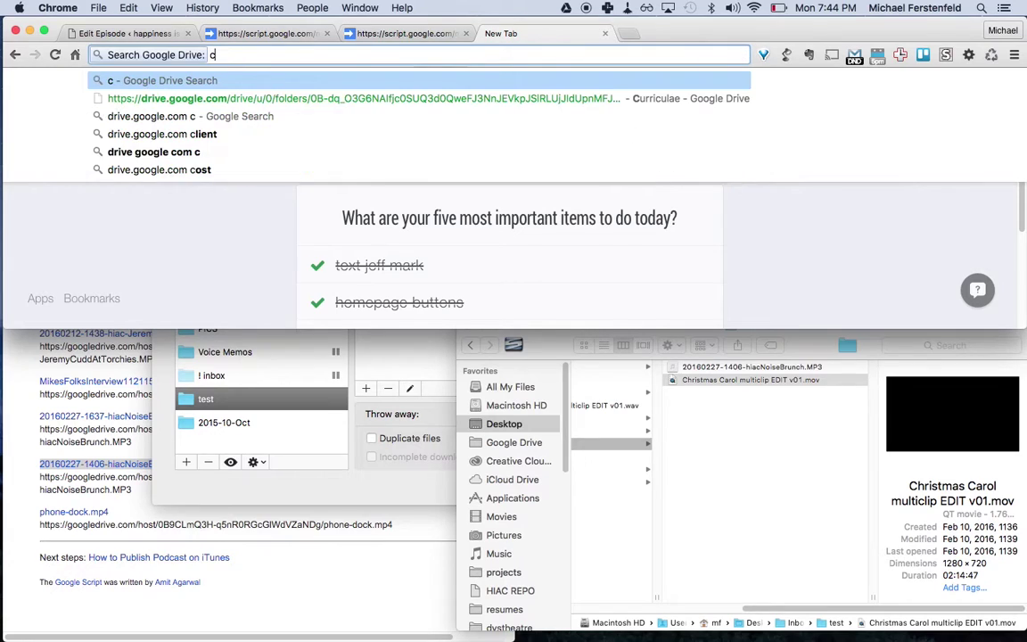
key("BackSpace")
key("BackSpace")
key("BackSpace")
key("BackSpace")
key("BackSpace")
key("BackSpace")
key("BackSpace")
key("BackSpace")
key("BackSpace")
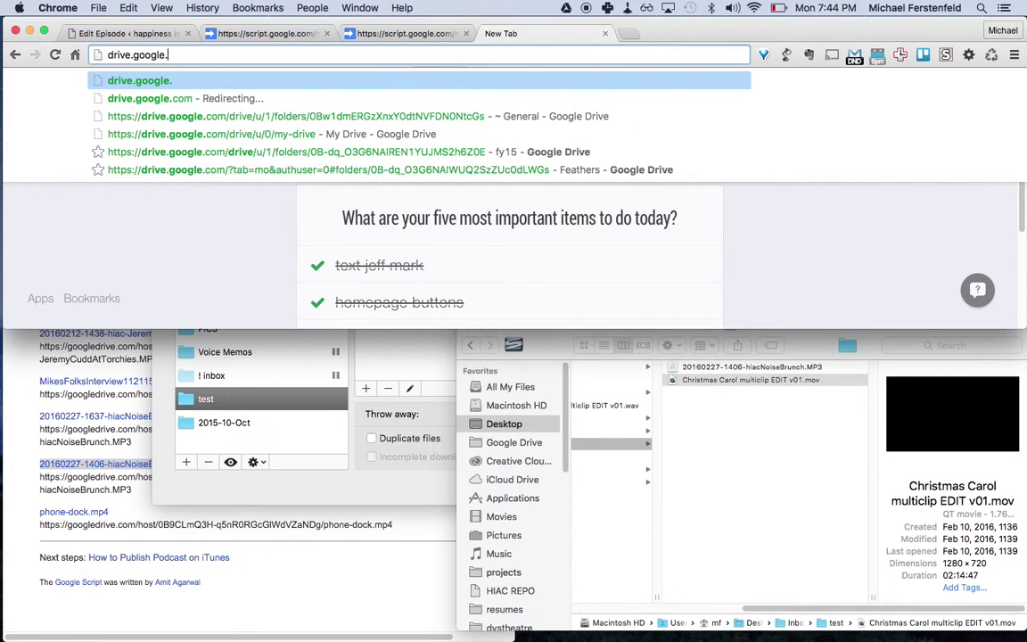
key("BackSpace")
key("BackSpace")
key("BackSpace")
key("BackSpace")
key("BackSpace")
key("BackSpace")
key("BackSpace")
key("BackSpace")
key("BackSpace")
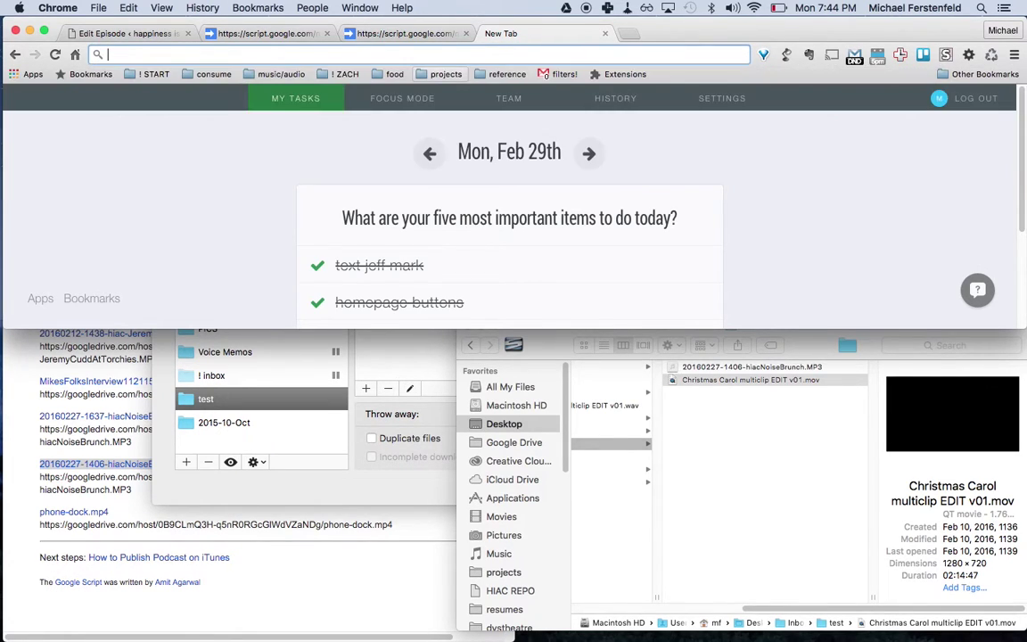
Step: Look up "comprehensive med" and open the Comprehensive Media Asset Database spreadsheet
type("com")
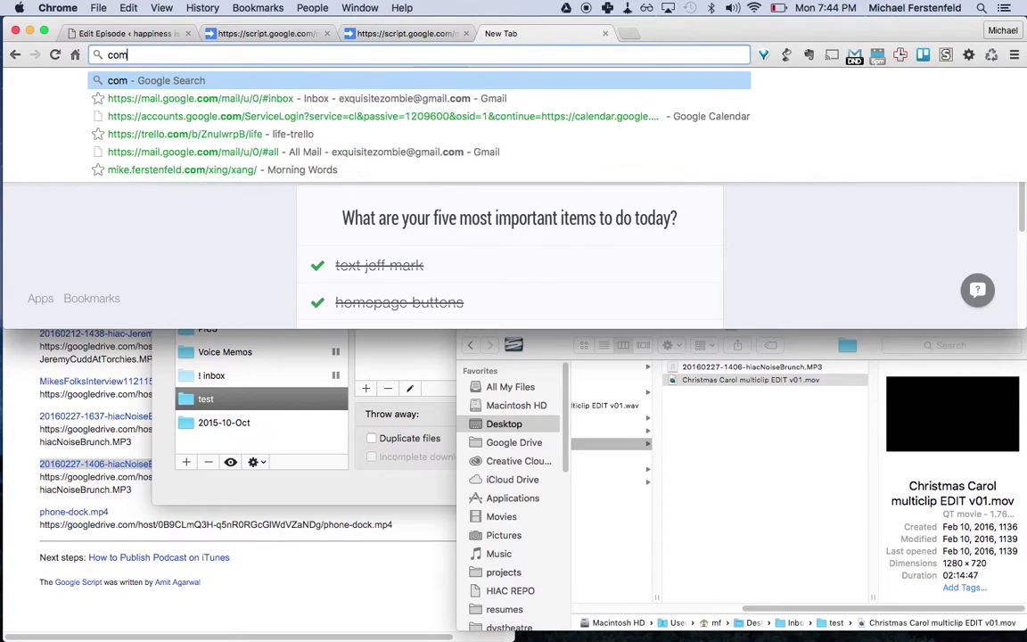
type("prehensive med")
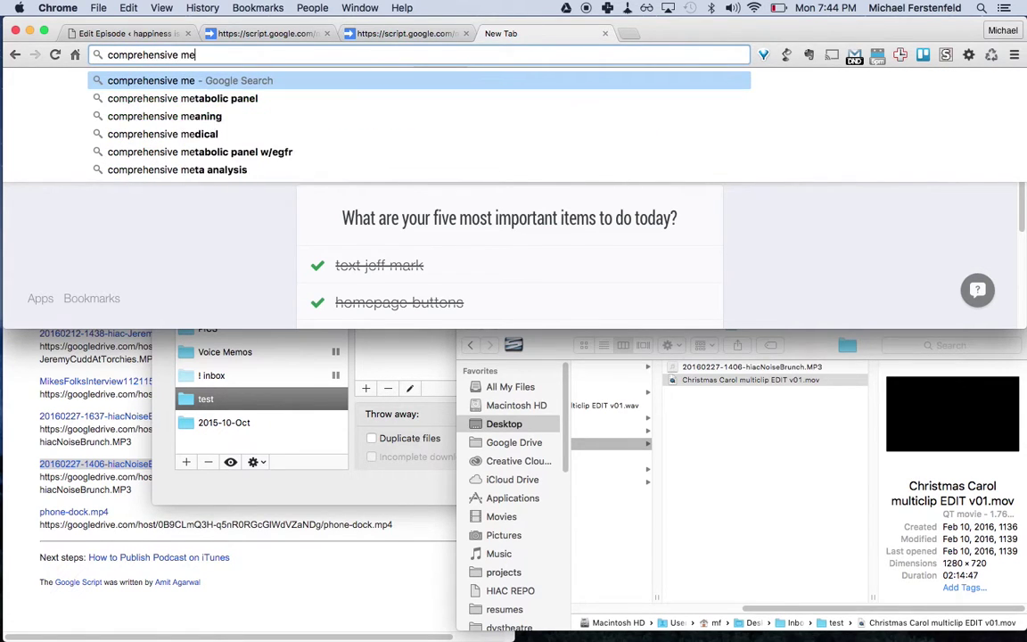
left_click(461, 103)
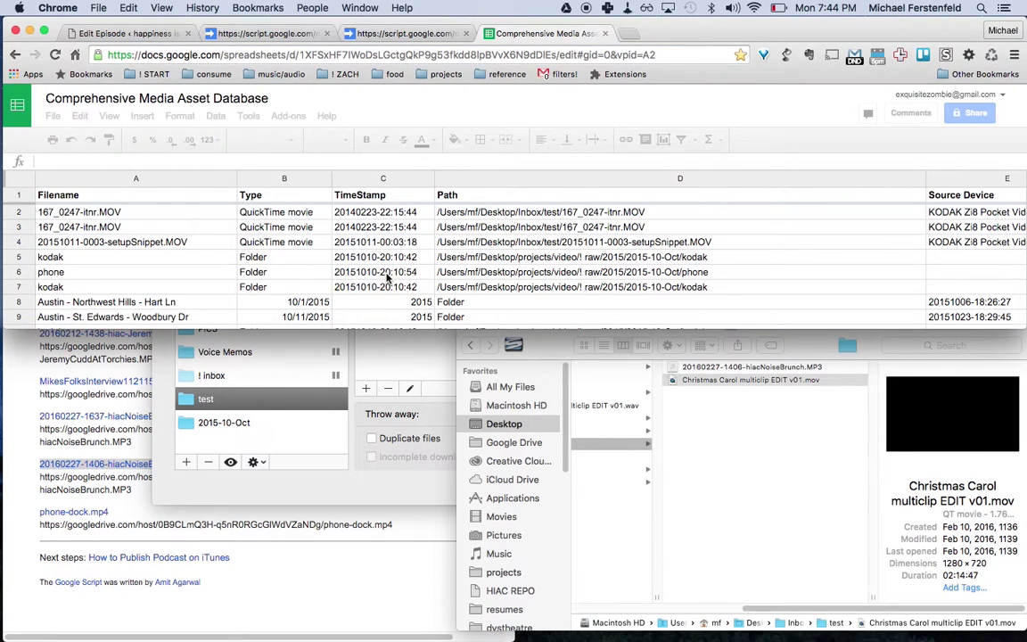
Step: Examine the database's last rows for the hiacNoiseBrunch and Christmas Carol entries, checking their timestamp, path, source device and duration
scroll(385, 268, "down", 15)
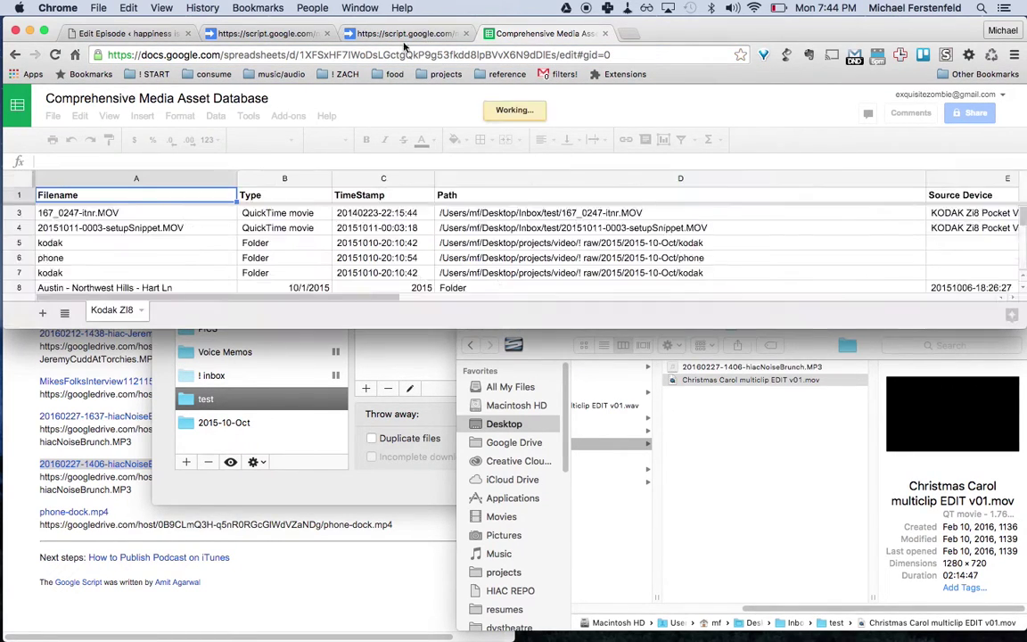
left_click(392, 33)
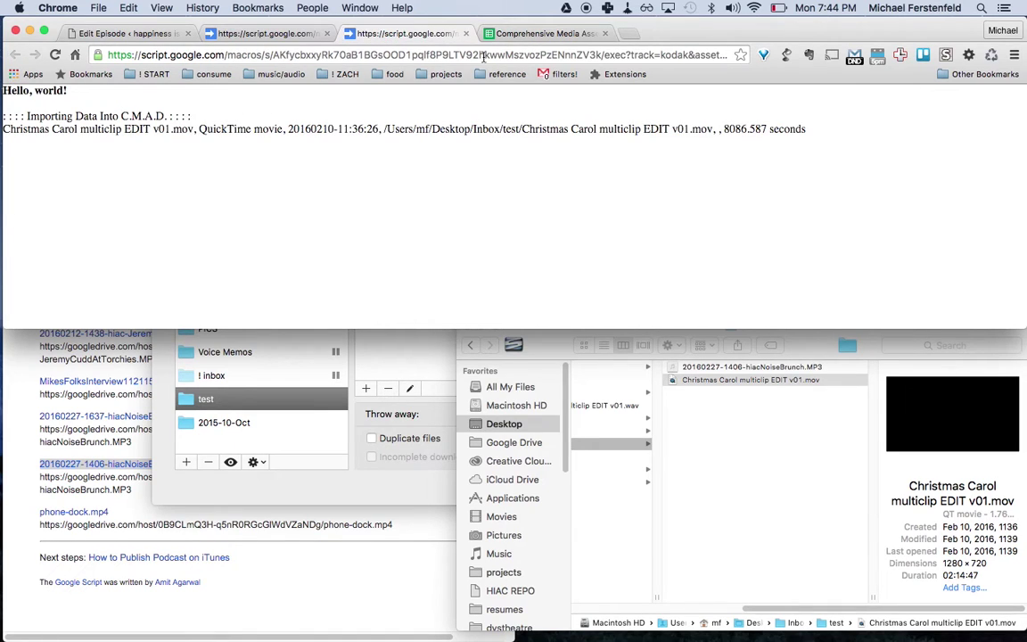
left_click(540, 33)
scroll(257, 253, "down", 20)
scroll(257, 253, "up", 4)
scroll(257, 254, "up", 5)
scroll(257, 253, "right", 2)
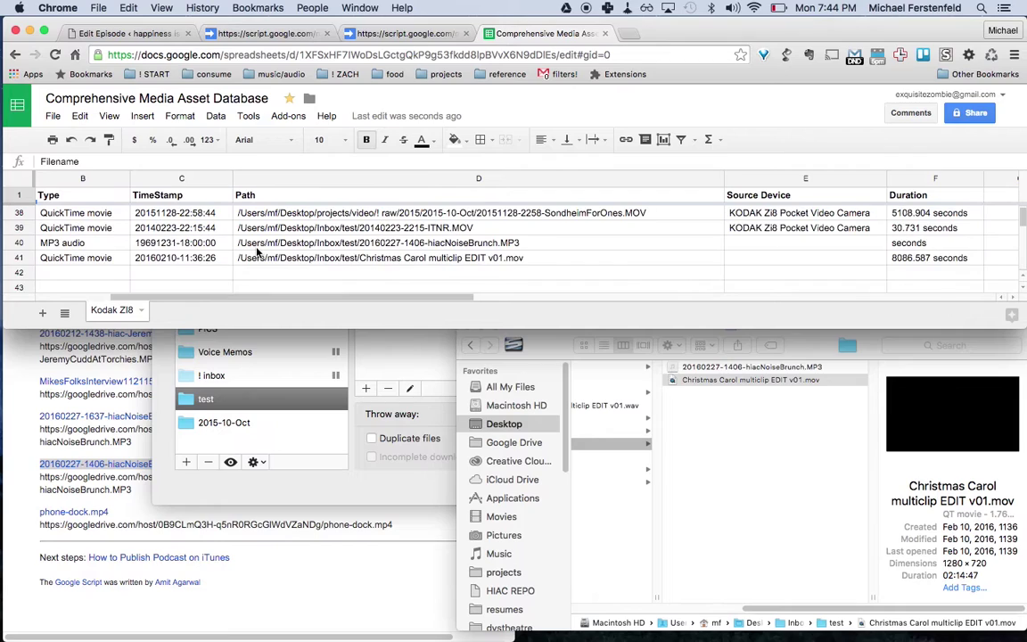
left_click(221, 259)
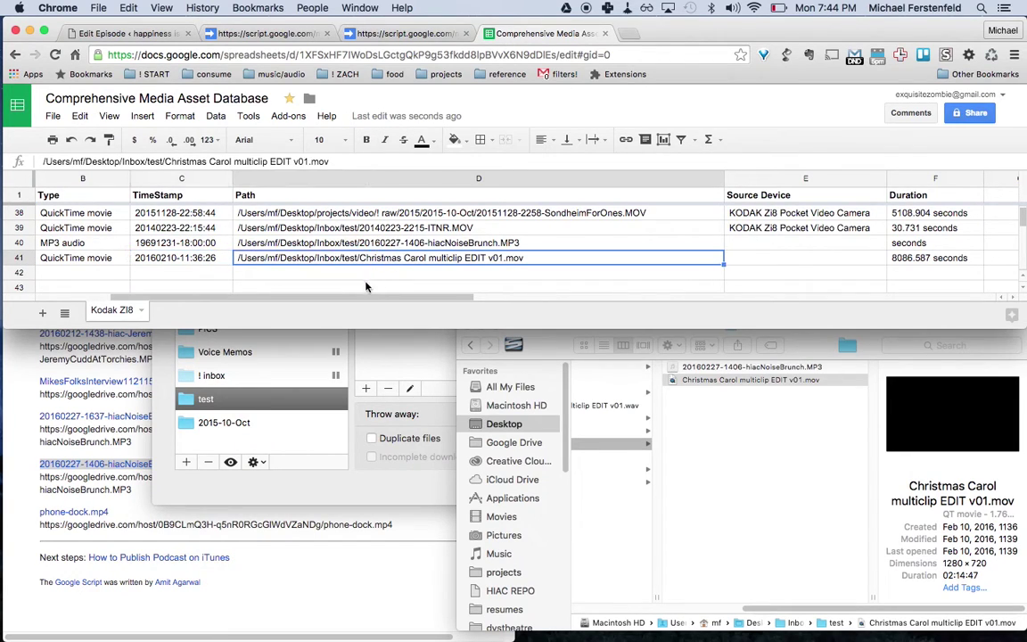
scroll(365, 286, "left", 3)
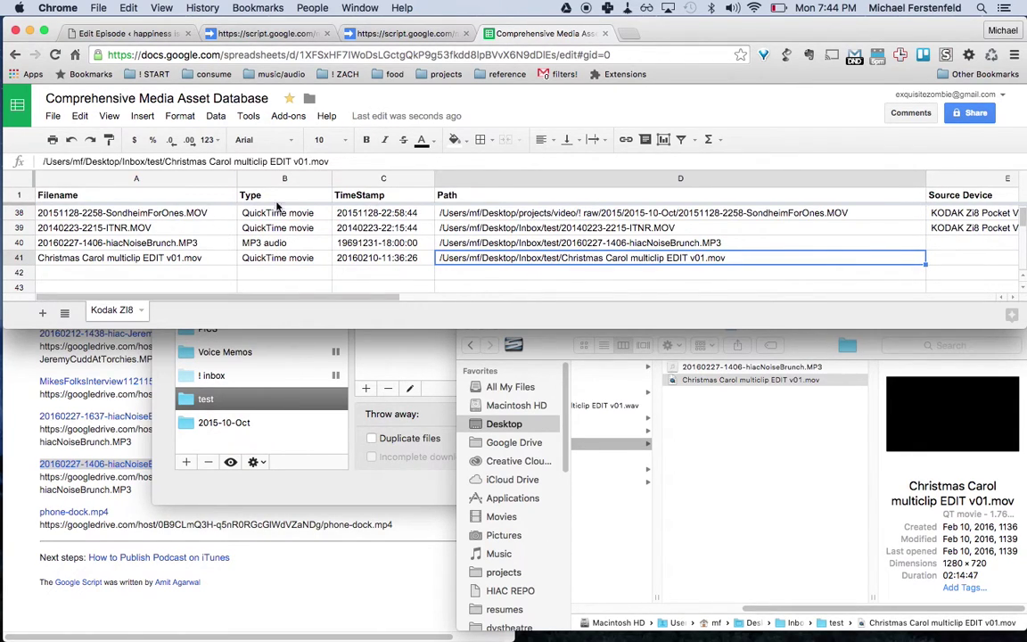
left_click_drag(270, 297, 500, 297)
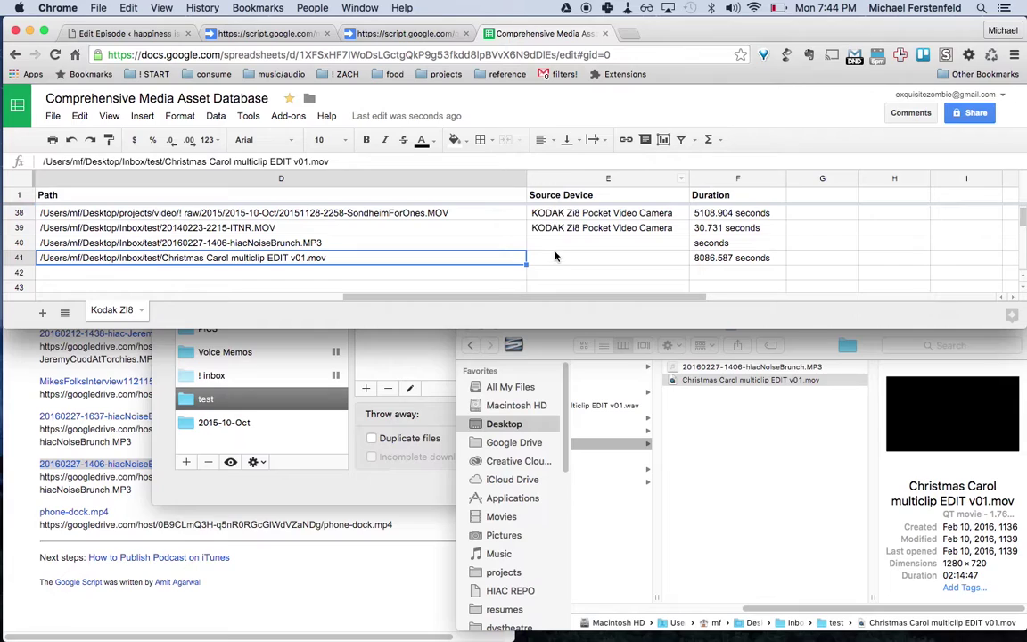
Step: Inspect the path, source device and duration cells of the database's last rows, and the Path column heading
left_click(546, 226)
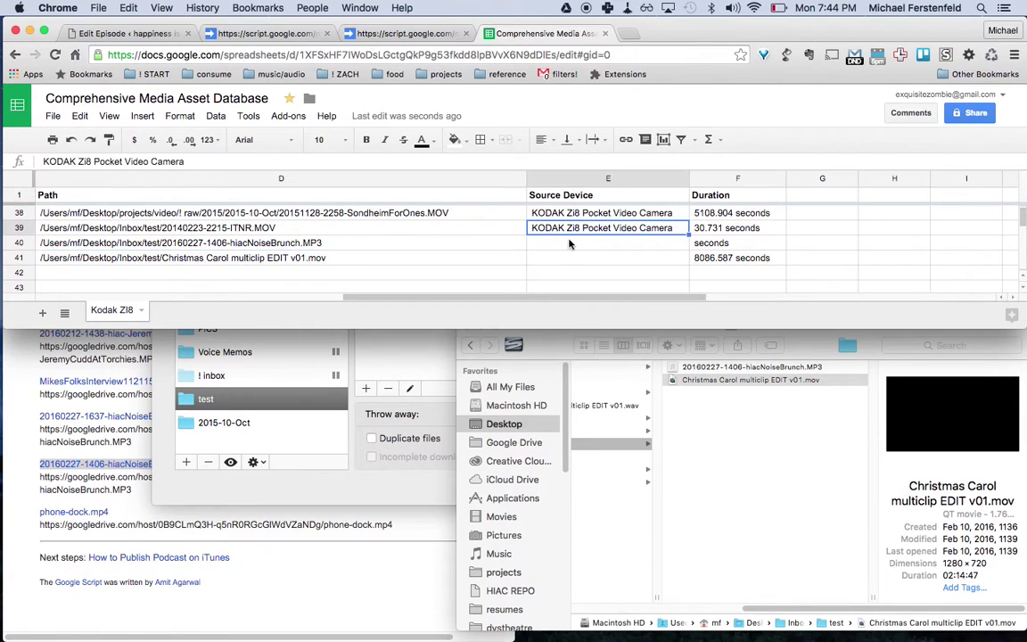
left_click(385, 257)
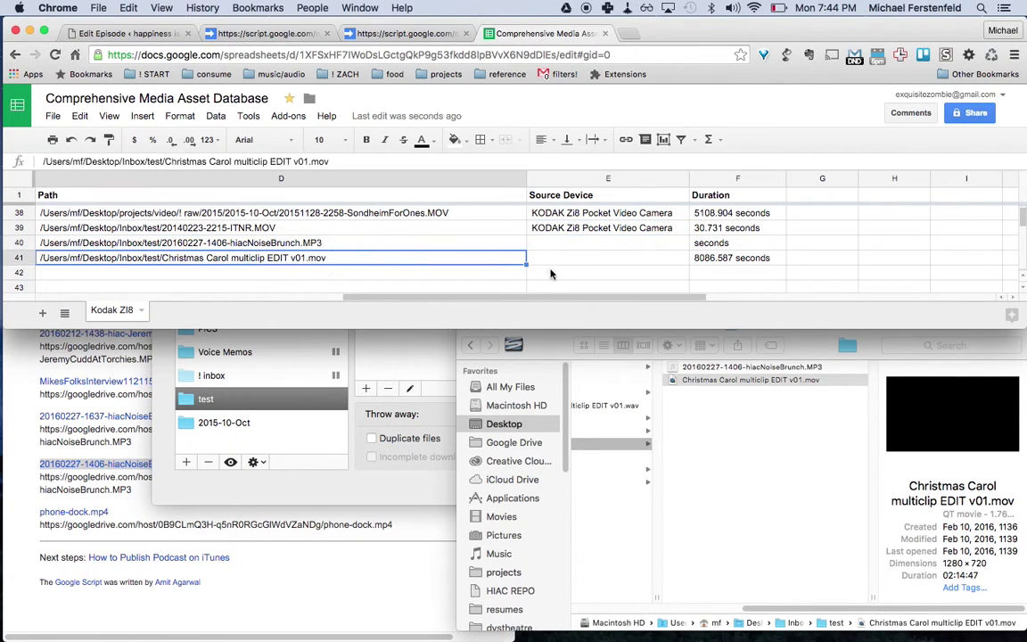
left_click(704, 259)
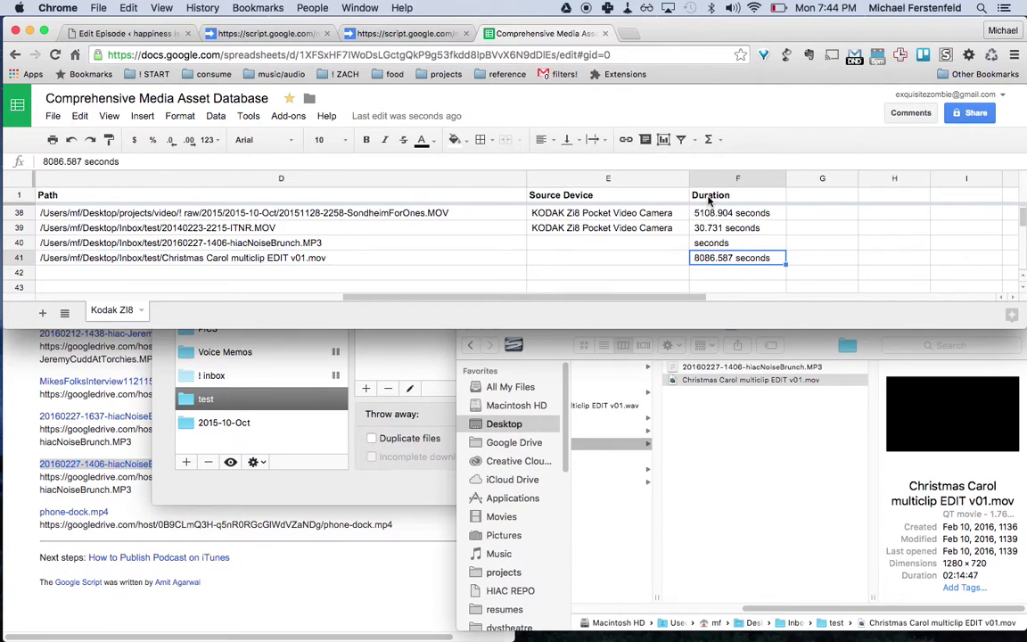
left_click(807, 202)
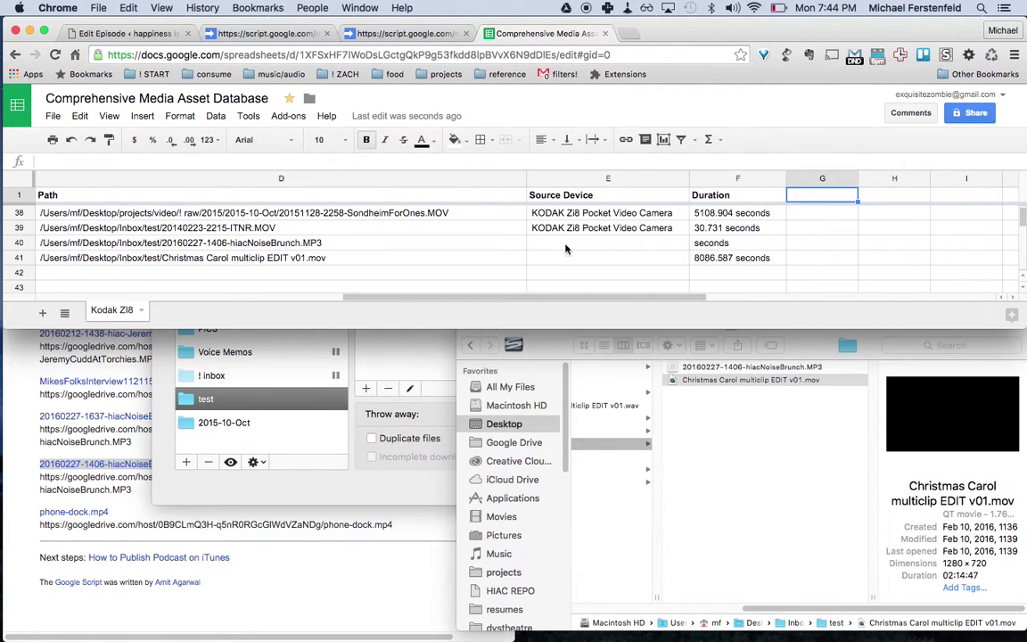
left_click(128, 196)
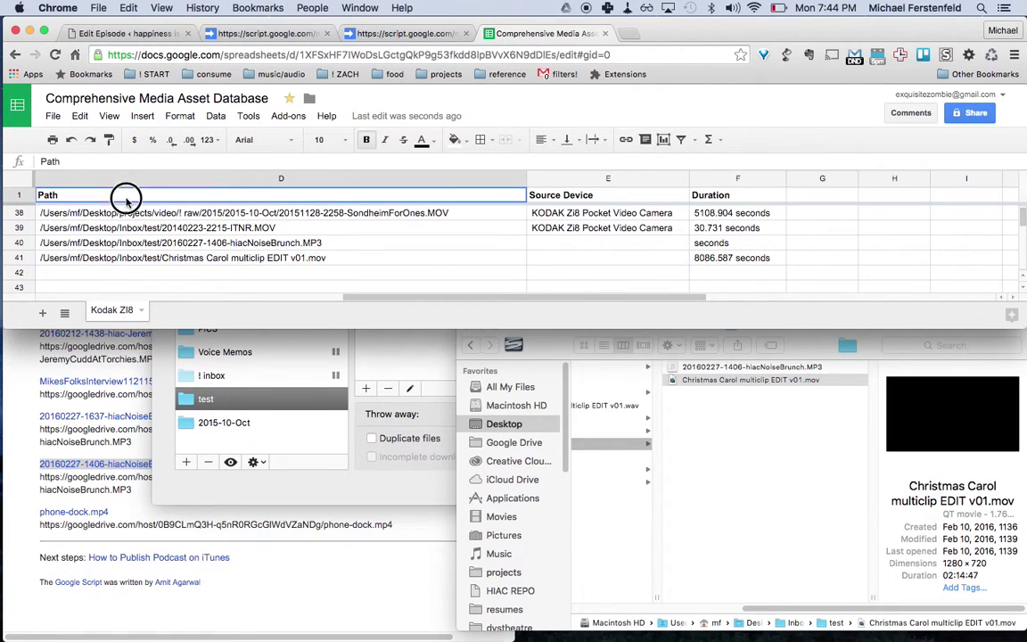
Step: Widen the empty column G after Duration and head it Back Up Path
left_click(789, 197)
left_click_drag(857, 179, 1017, 182)
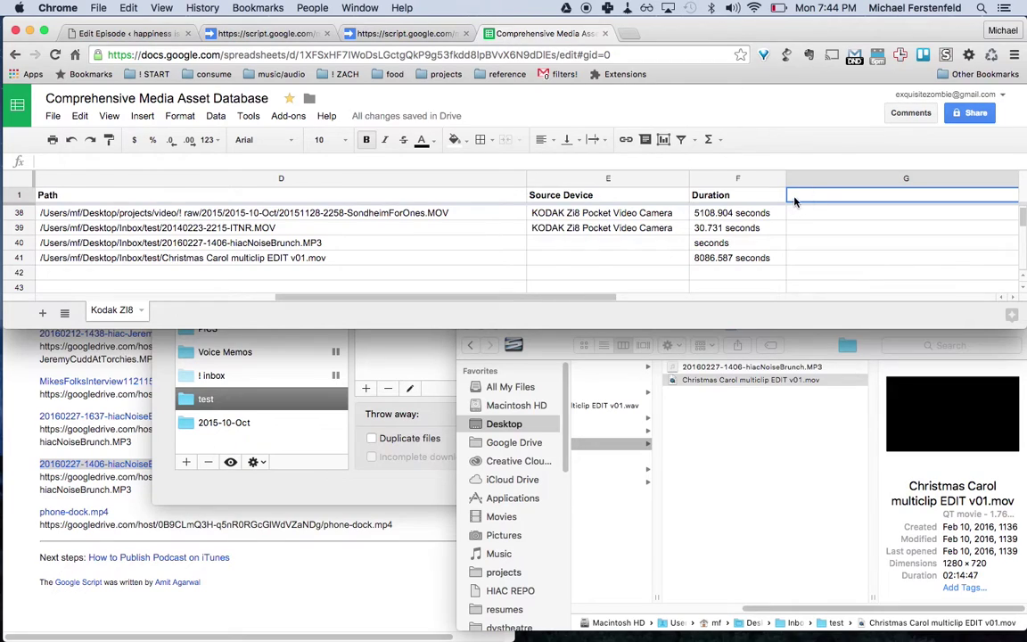
scroll(794, 197, "right", 5)
type("Back Up Path")
key("Return")
Step: Head the next column, H, with Tags and widen it slightly
left_click(583, 200)
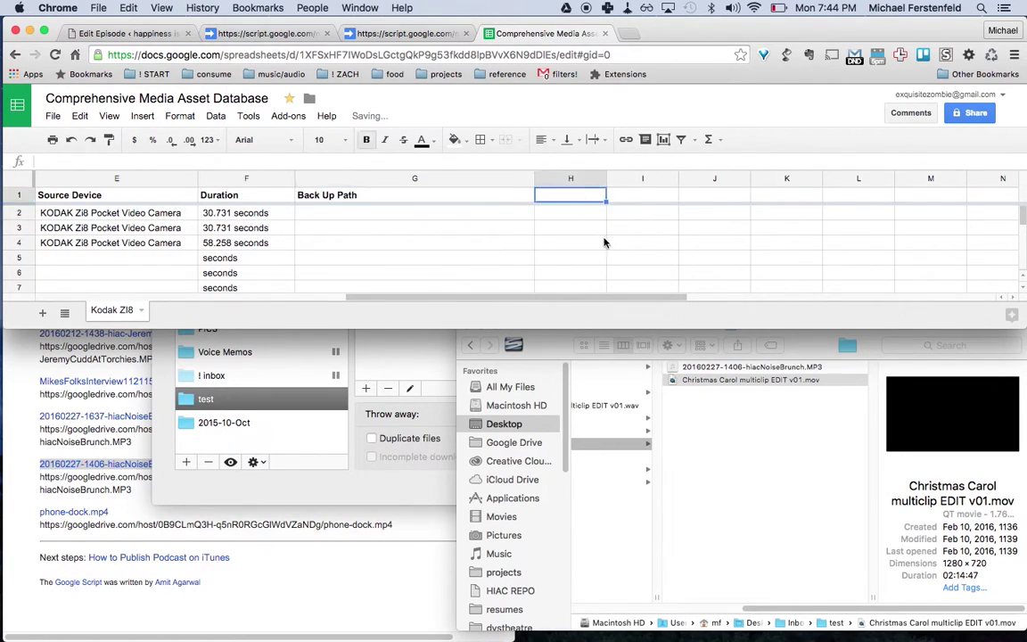
double_click(551, 198)
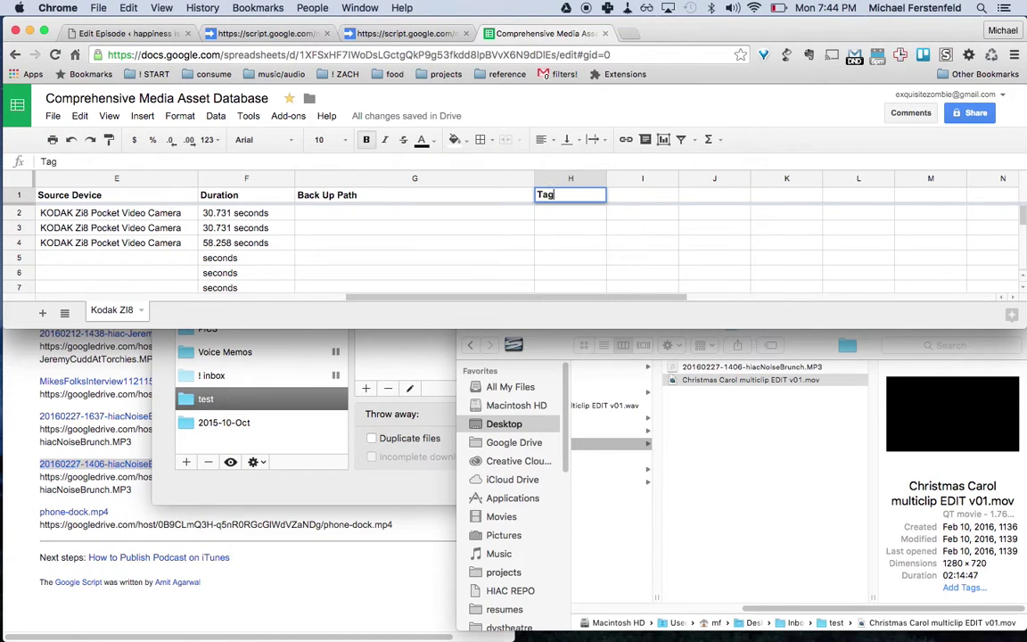
left_click(547, 233)
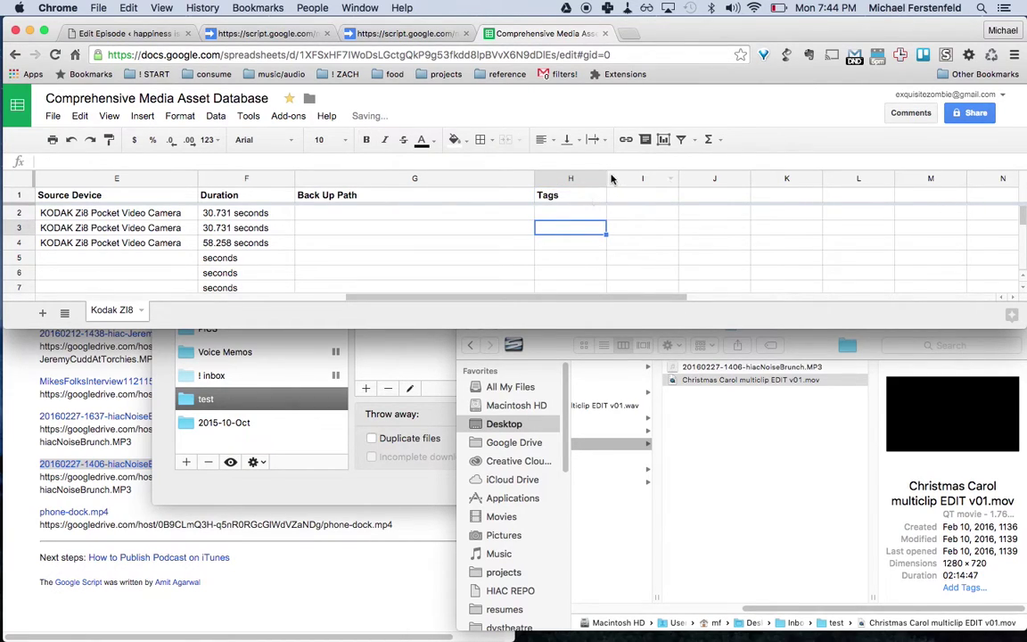
left_click_drag(607, 178, 649, 178)
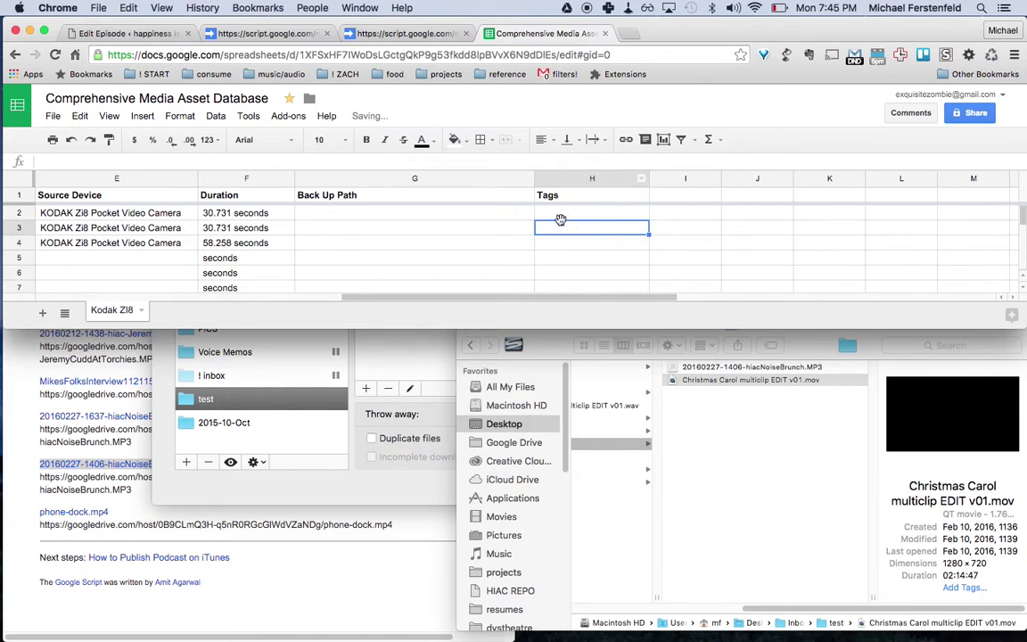
left_click(688, 195)
Step: Return to the first columns and check the Christmas Carol entry's path in the last filled row
scroll(520, 262, "left", 10)
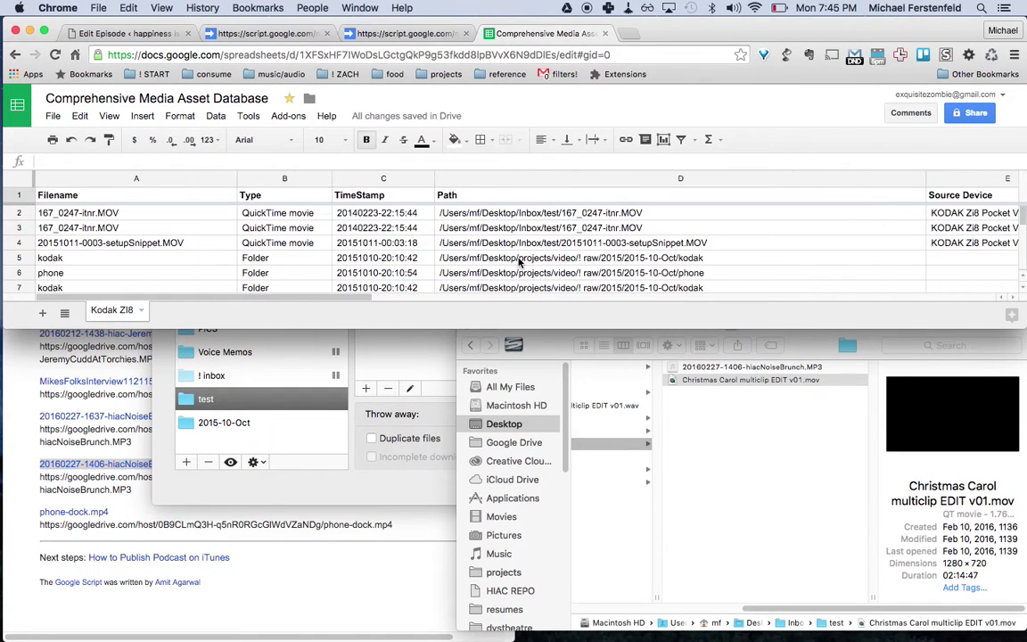
scroll(519, 261, "down", 8)
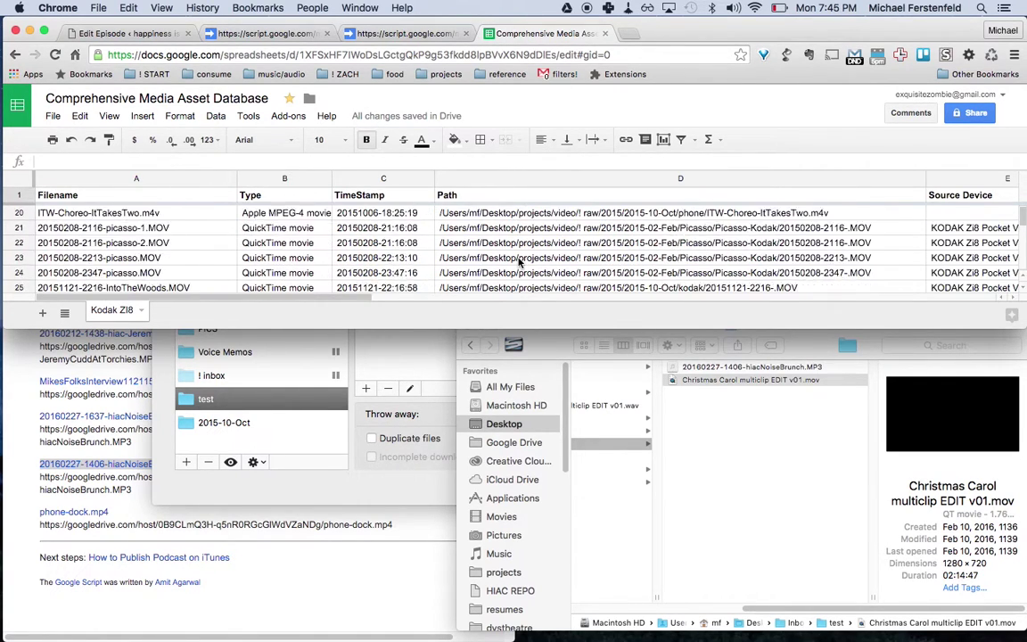
scroll(519, 261, "down", 5)
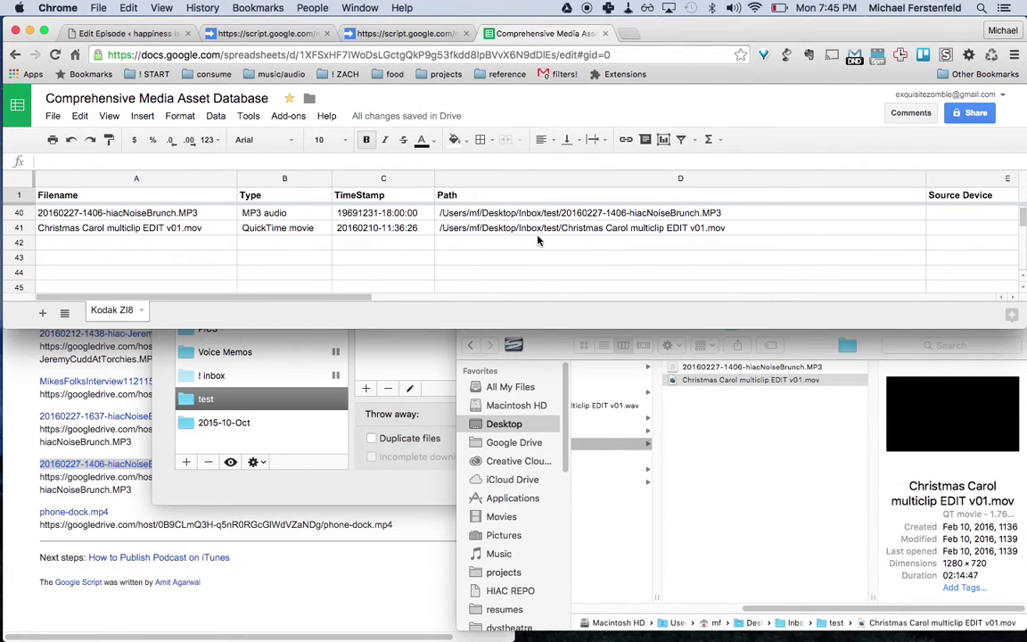
left_click(489, 226)
Step: Bring the Hazel window forward and reposition it so the spreadsheet's Path column and the Finder columns are uncovered
left_click(606, 517)
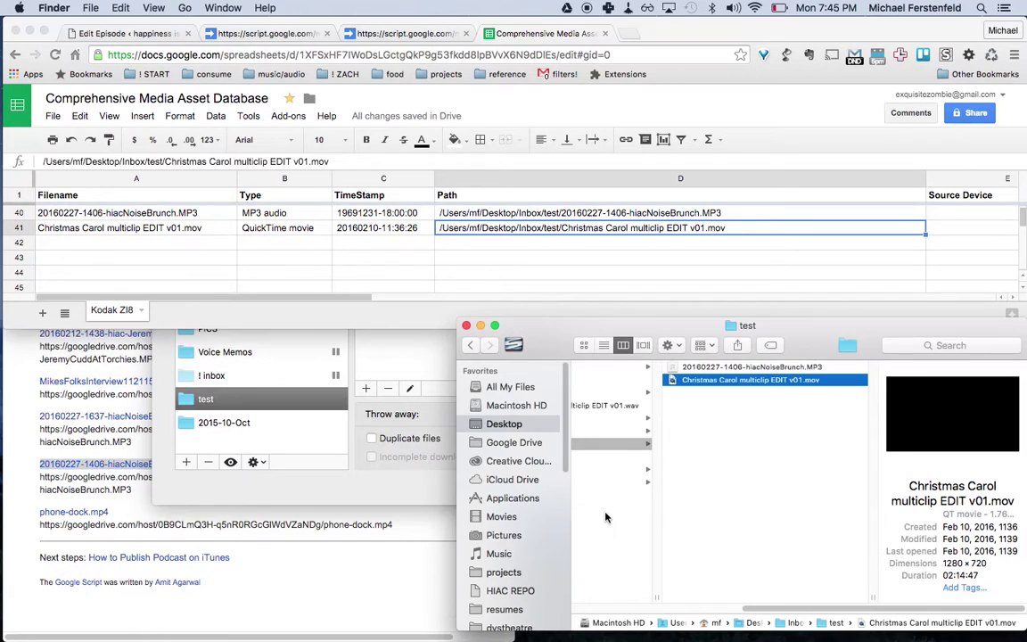
left_click(229, 395)
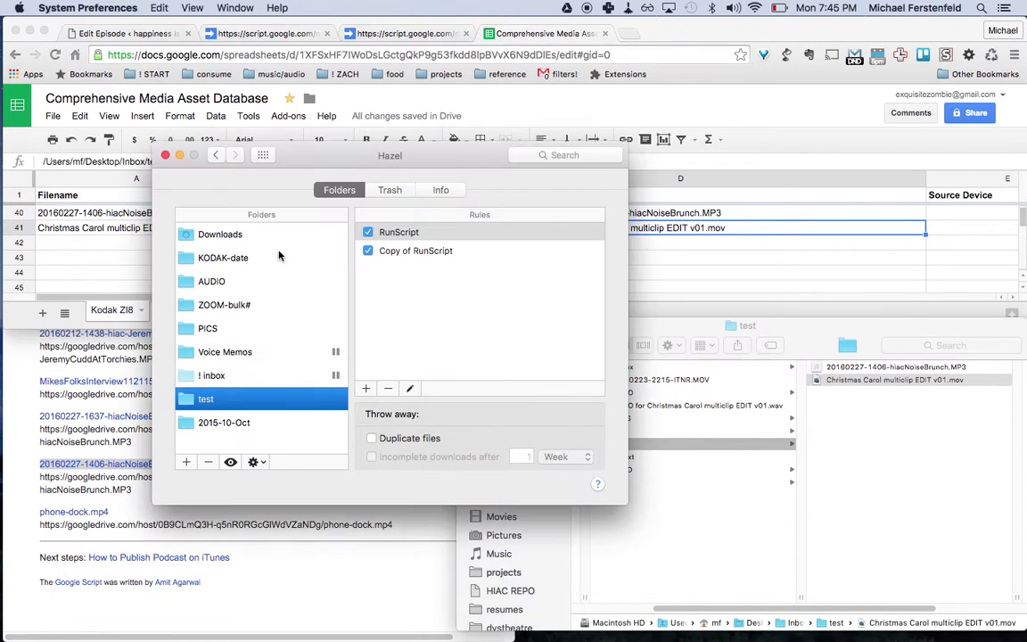
left_click_drag(285, 154, 162, 242)
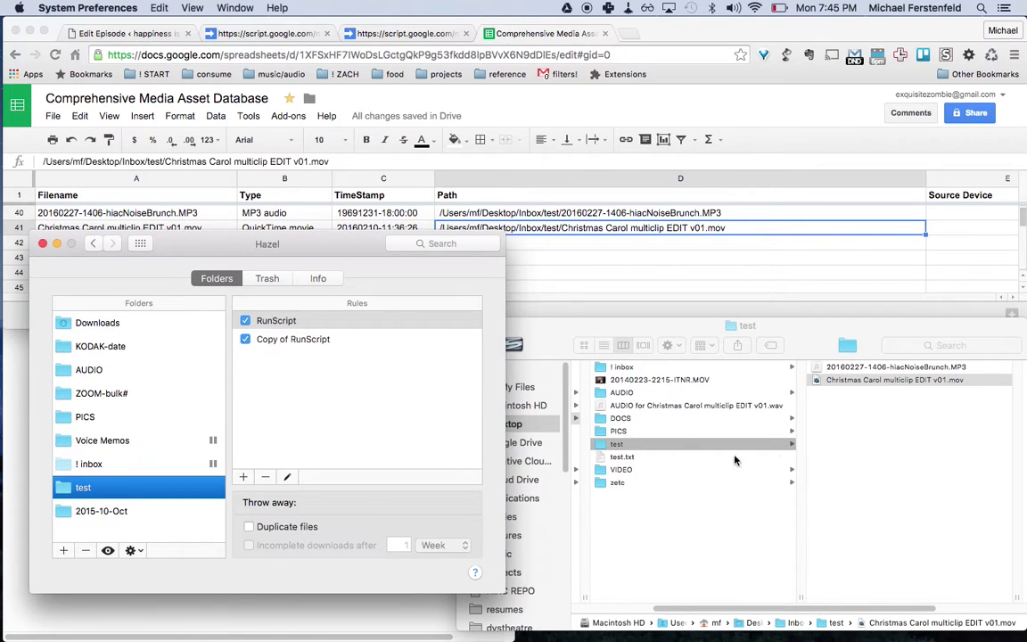
Step: Browse in Finder from Movies through video projects and ! raw to the month folders of 2016
left_click(580, 328)
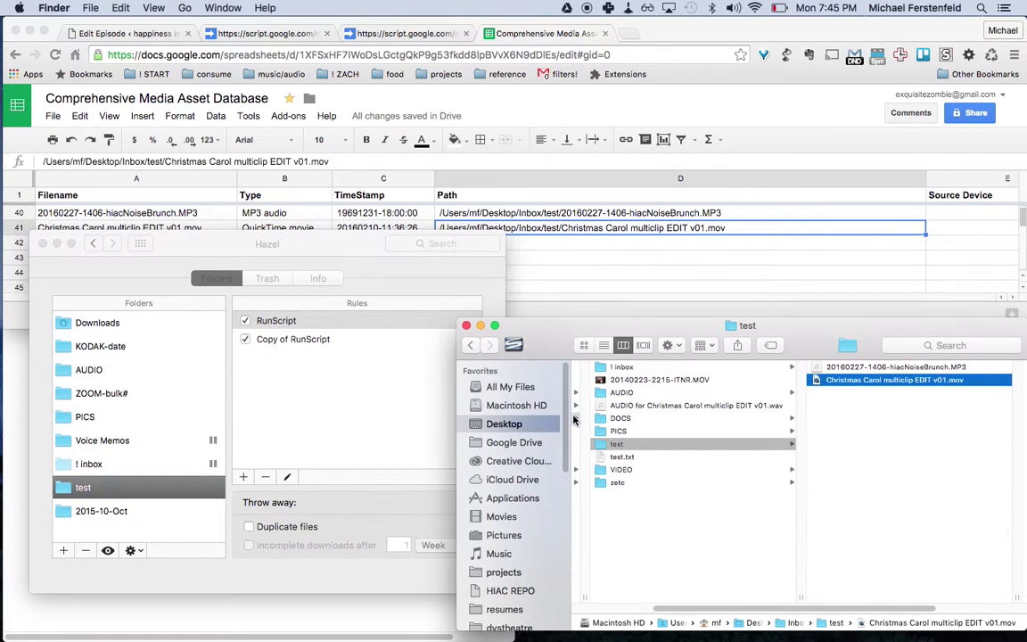
left_click(503, 517)
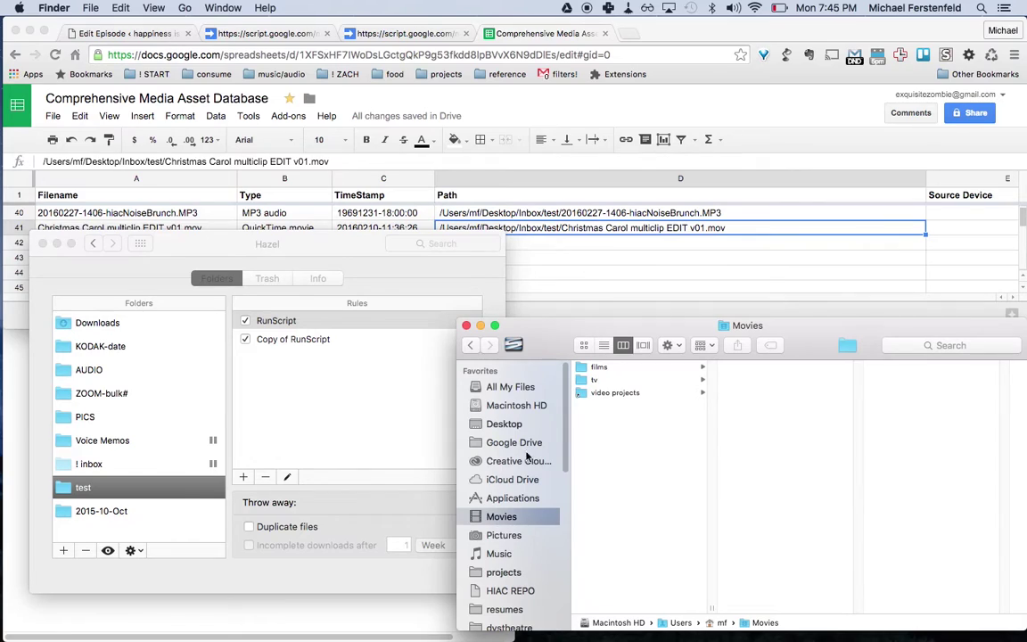
left_click(615, 392)
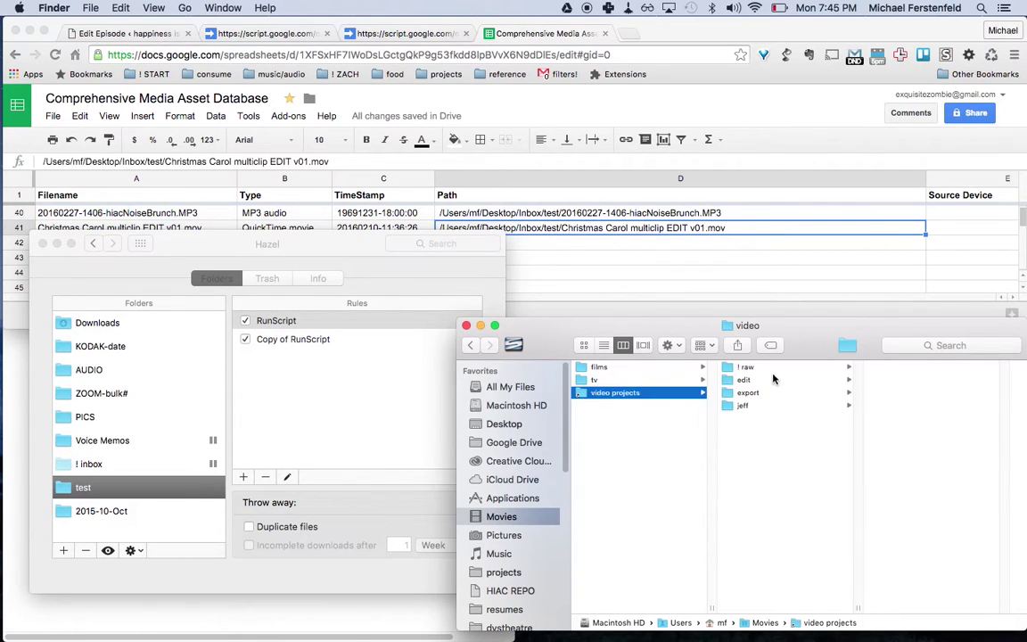
left_click(745, 366)
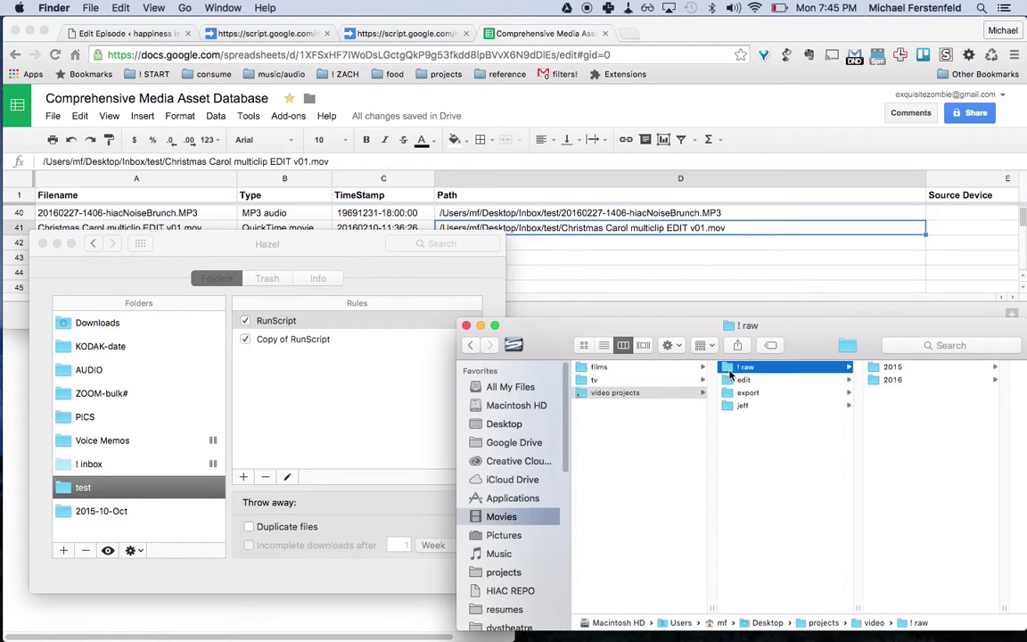
left_click(909, 379)
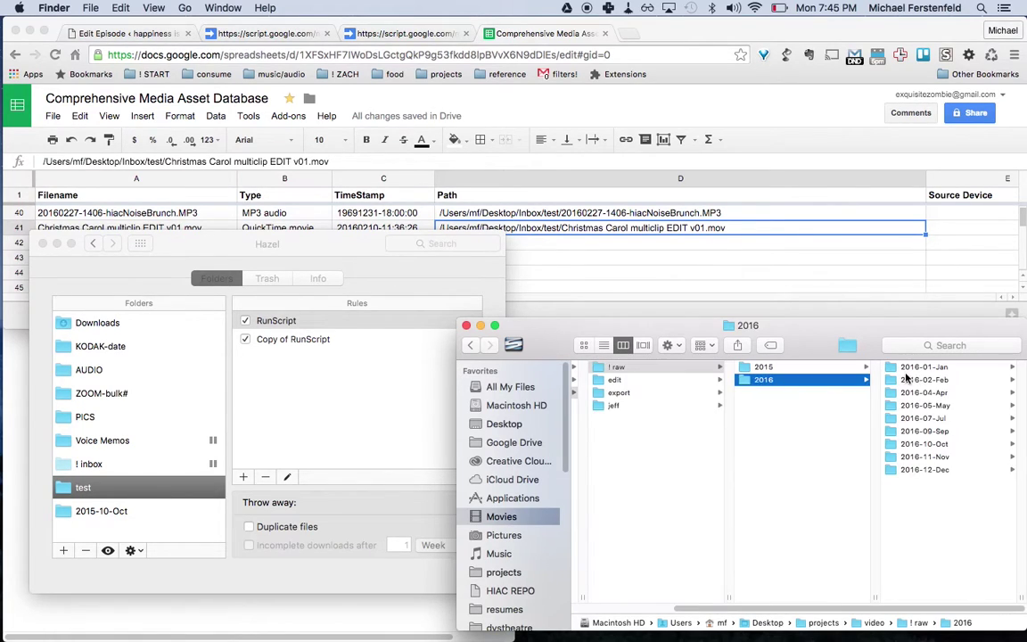
left_click(922, 394)
Step: Look through the 2015 folder's month folders, including November, and open 2015-04-Apr
left_click(616, 366)
left_click(780, 392)
left_click(785, 430)
left_click(789, 458)
left_click(784, 393)
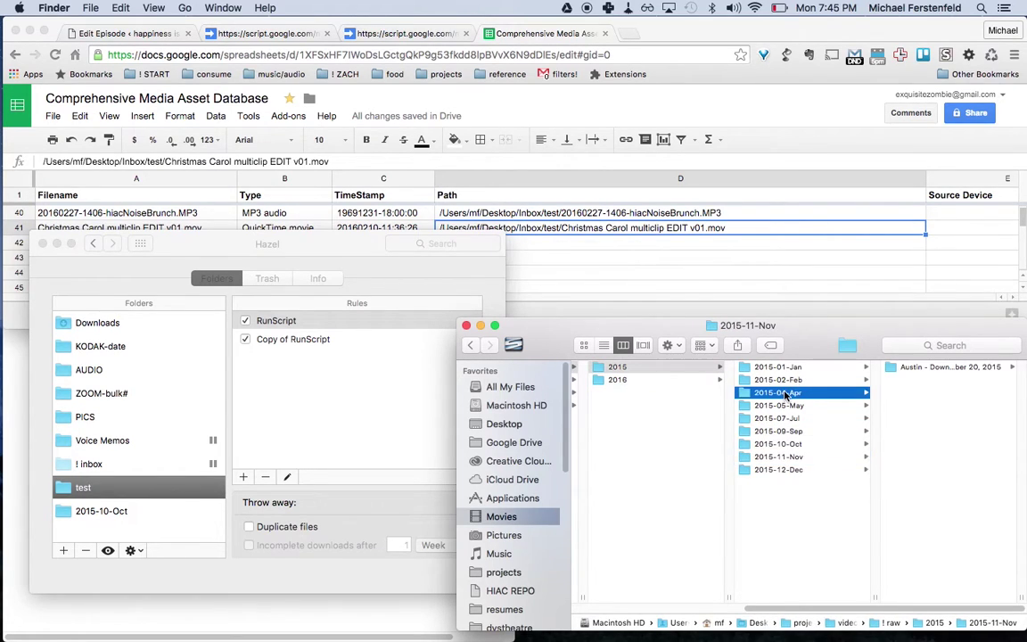
Step: Review the media database's logged files across all columns, from file name and path to duration and Back Up Path
left_click(464, 230)
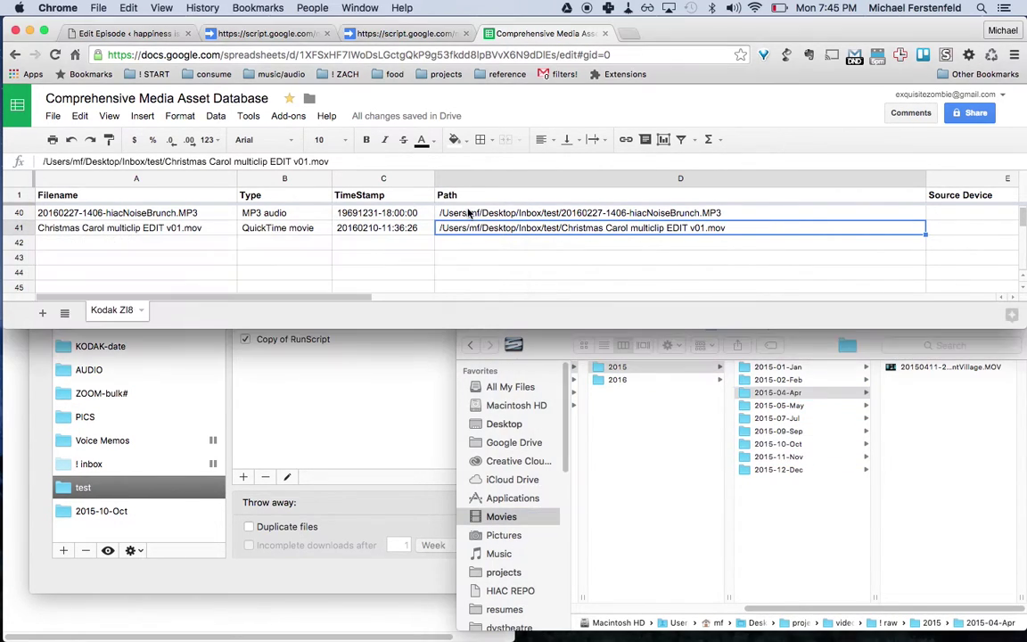
scroll(304, 238, "up", 20)
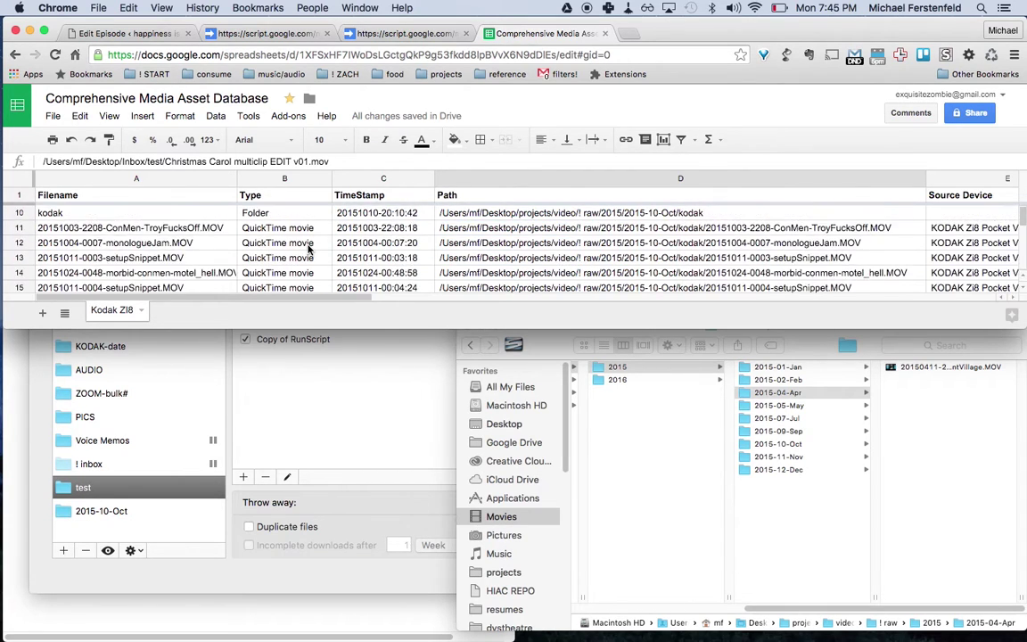
scroll(307, 249, "down", 15)
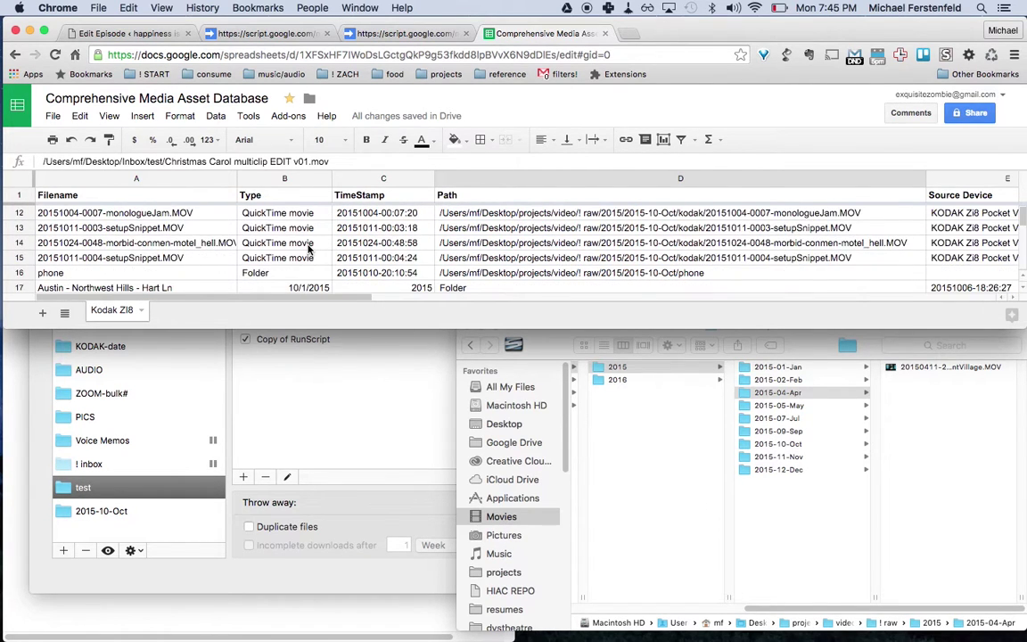
scroll(307, 250, "down", 3)
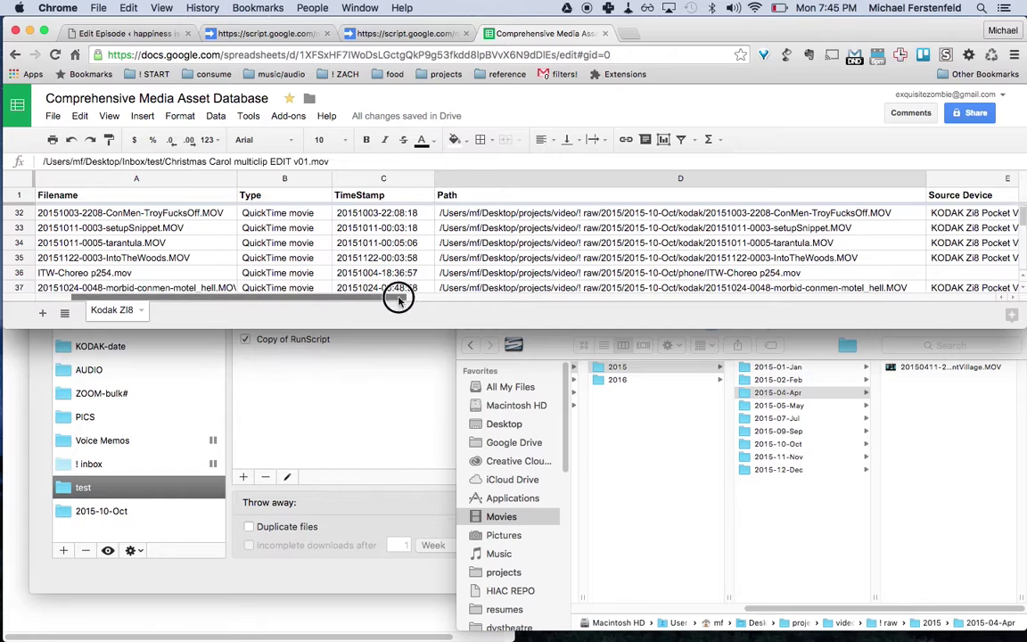
scroll(435, 293, "right", 5)
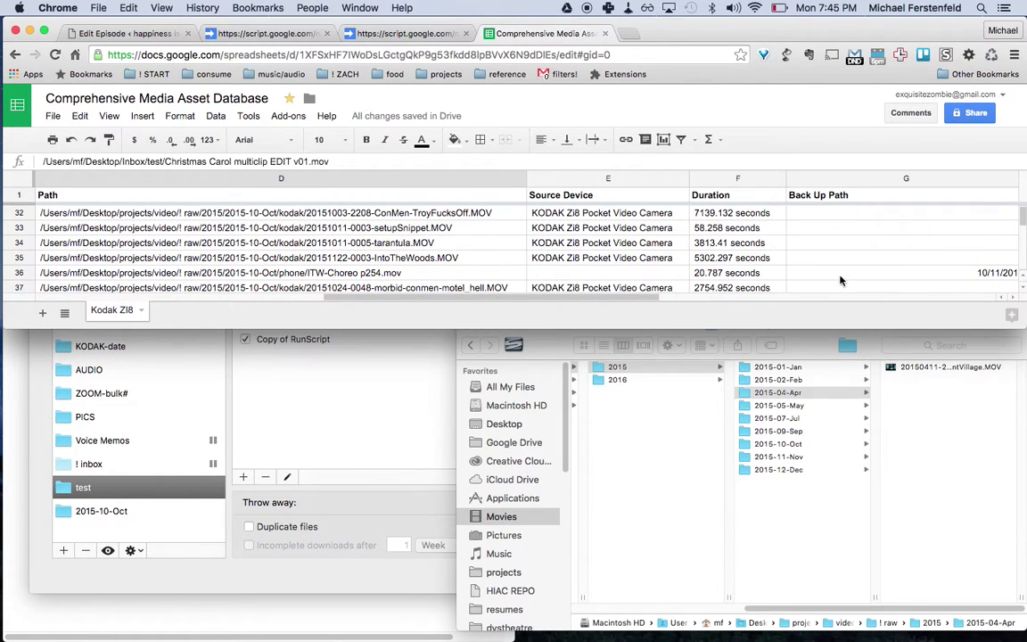
left_click_drag(624, 296, 342, 300)
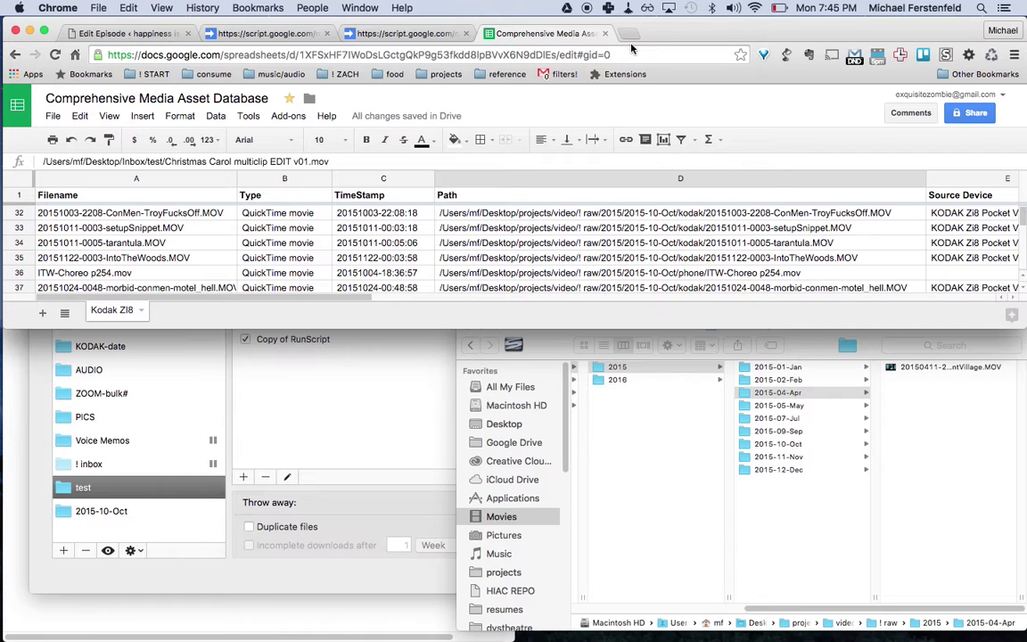
Step: Shrink the spreadsheet's browser window to the upper right area, uncovering the podcast page, and bring Finder forward
left_click_drag(689, 39, 680, 10)
left_click_drag(9, 326, 508, 303)
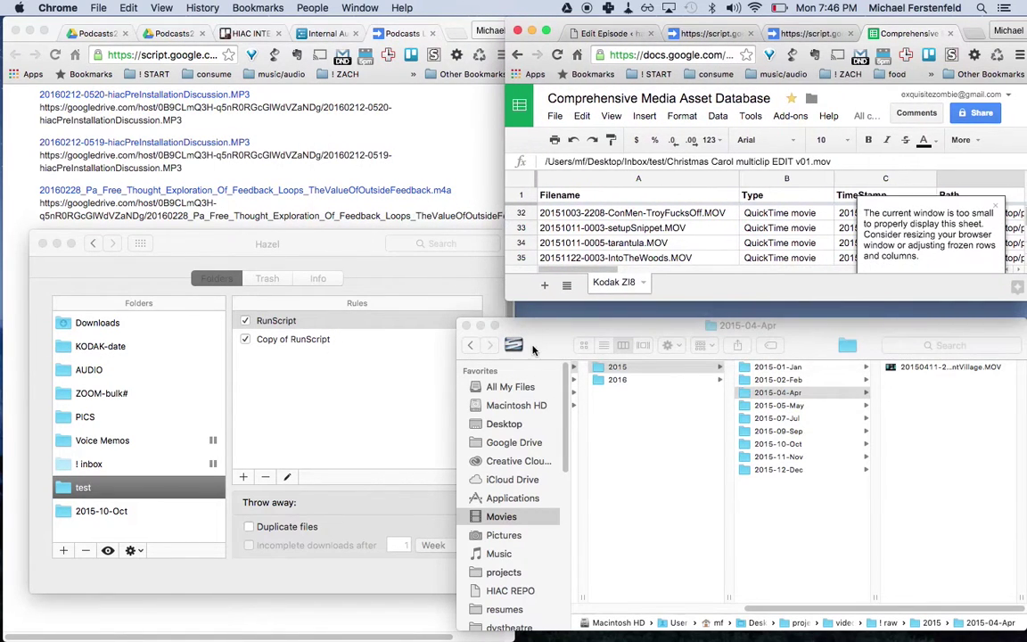
left_click(545, 343)
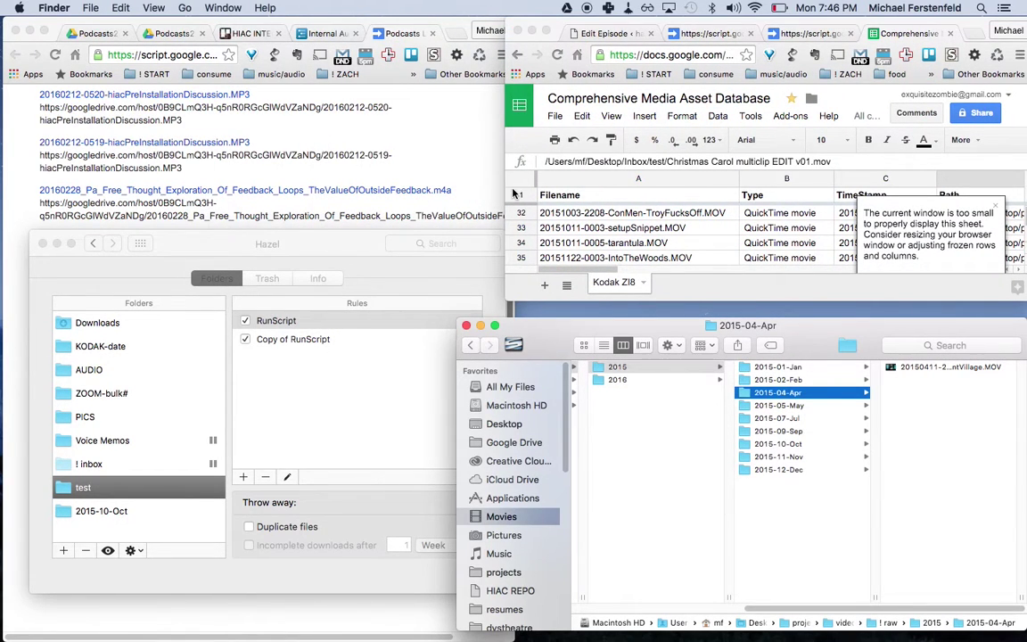
left_click(402, 145)
scroll(310, 273, "up", 5)
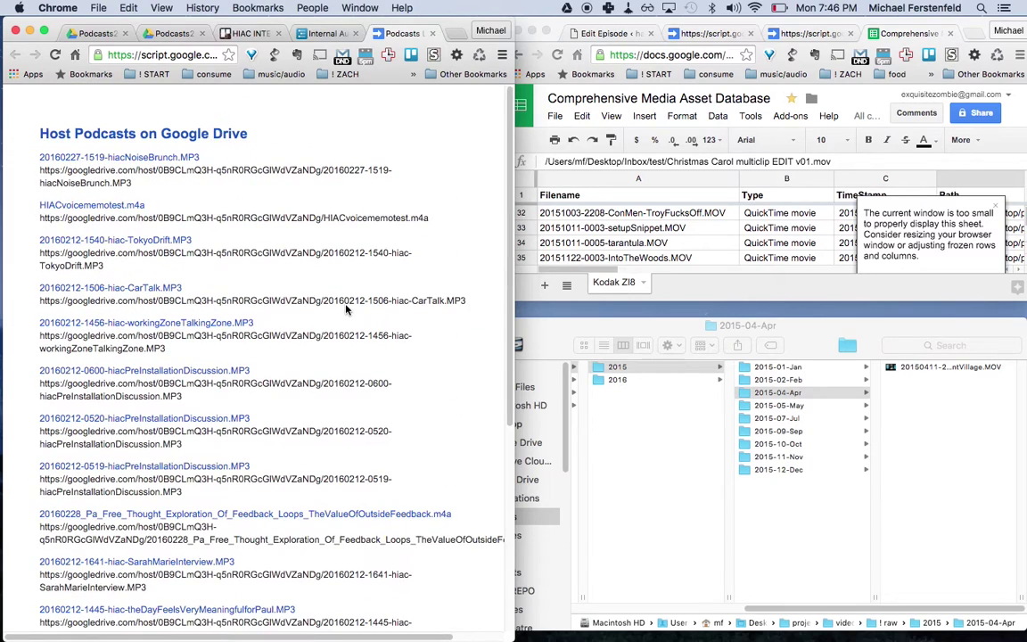
scroll(390, 223, "down", 5)
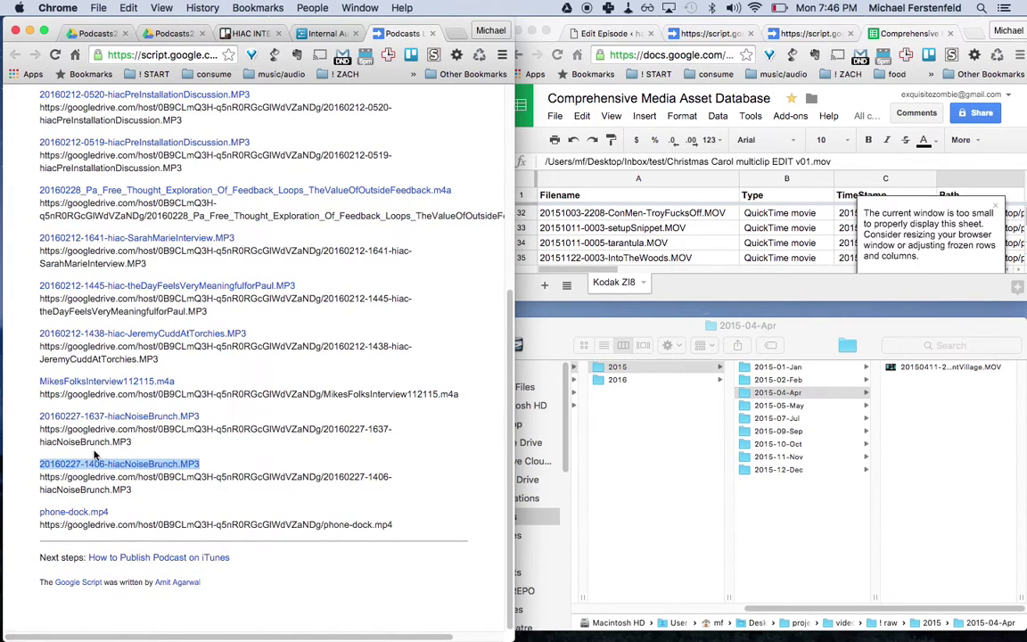
scroll(80, 375, "up", 5)
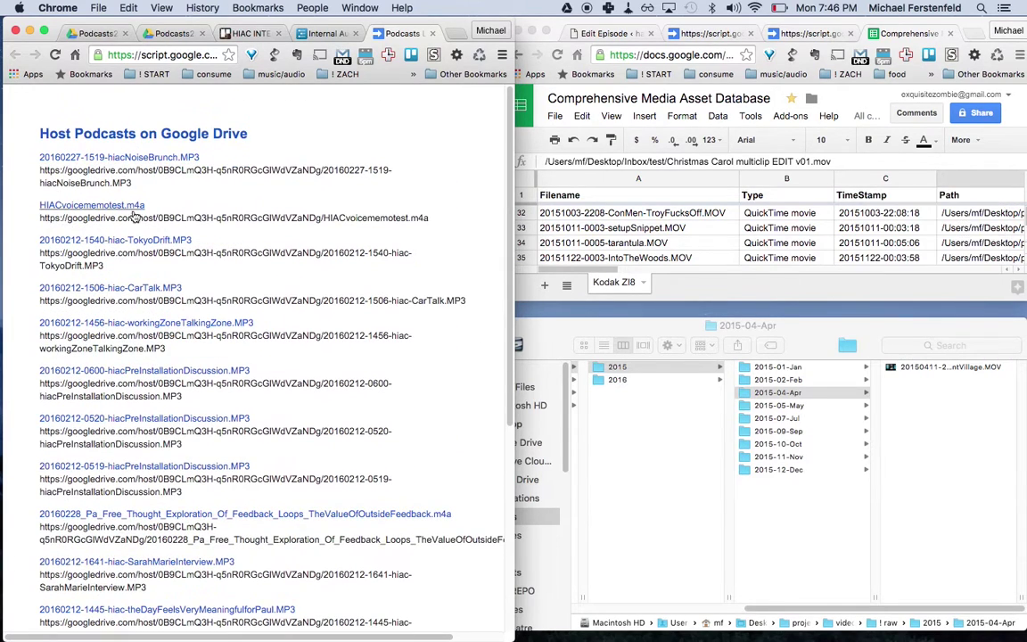
right_click(119, 162)
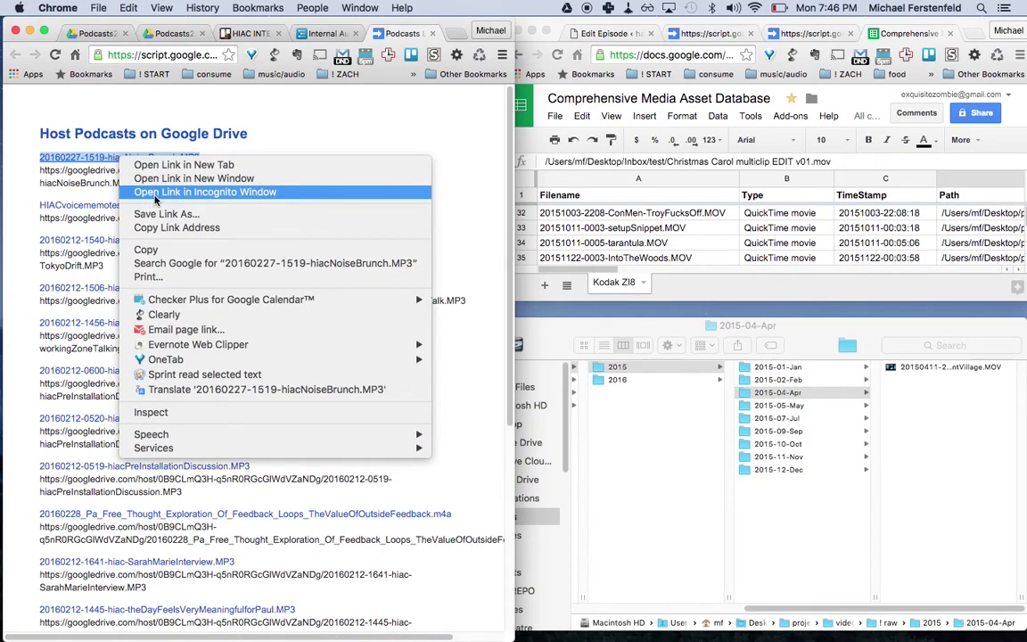
left_click(157, 227)
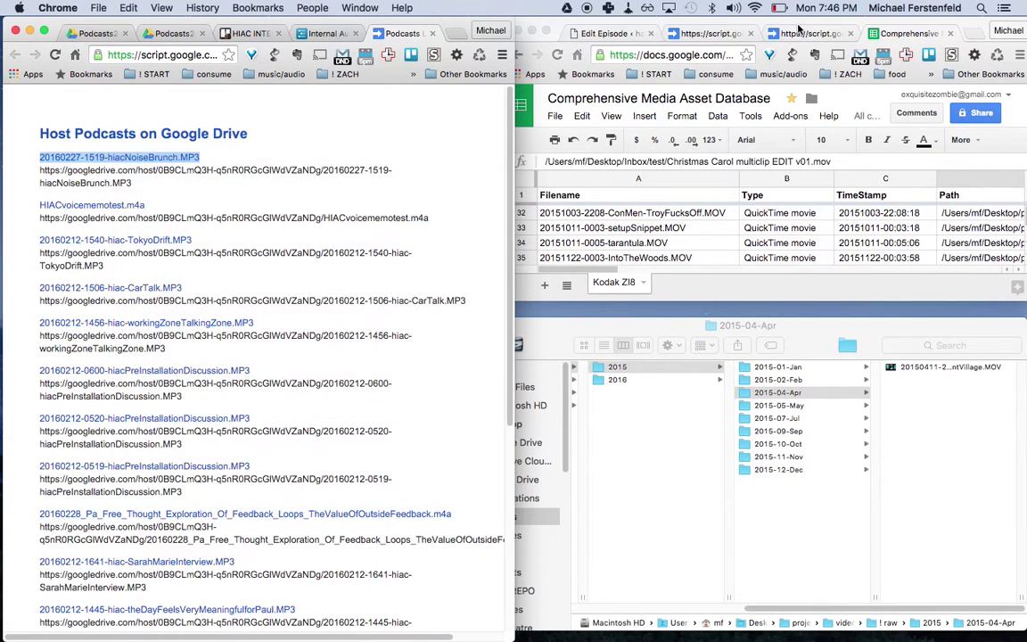
Step: Start a new podcast episode in WordPress titled "Noise/Brunch Part 2" with the description "Part 2"
left_click(579, 33)
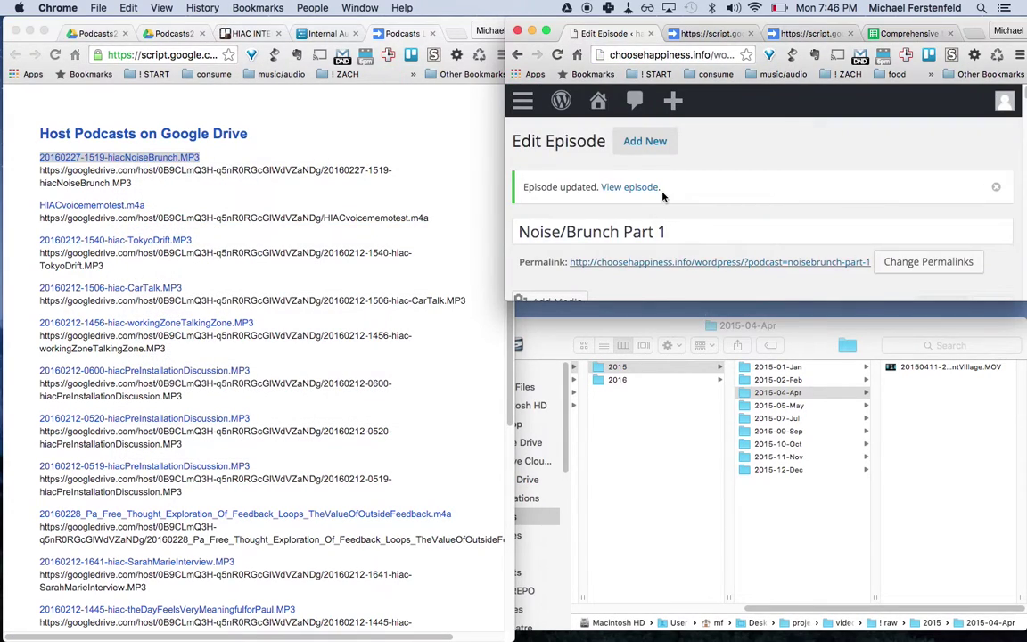
key("super+alt+f")
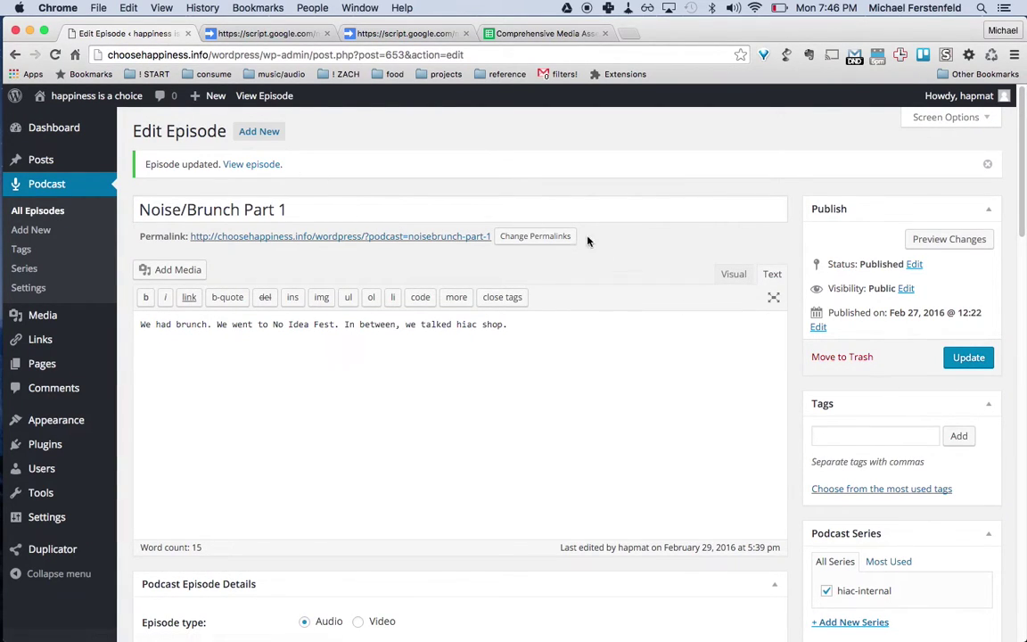
left_click(259, 131)
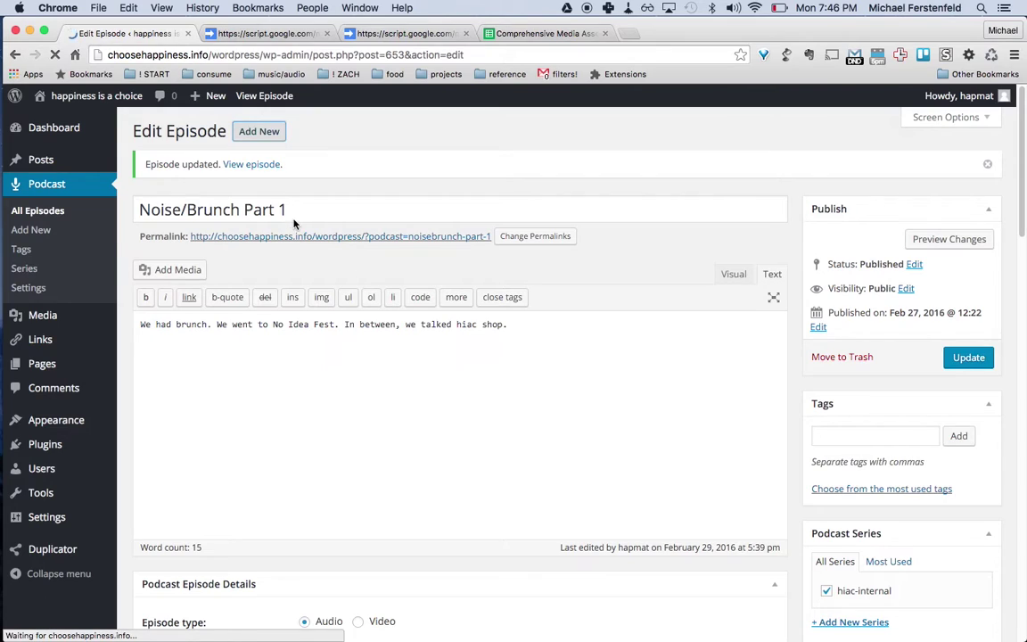
type("Noise/Brunch Pa")
key("Tab")
type("Part 2")
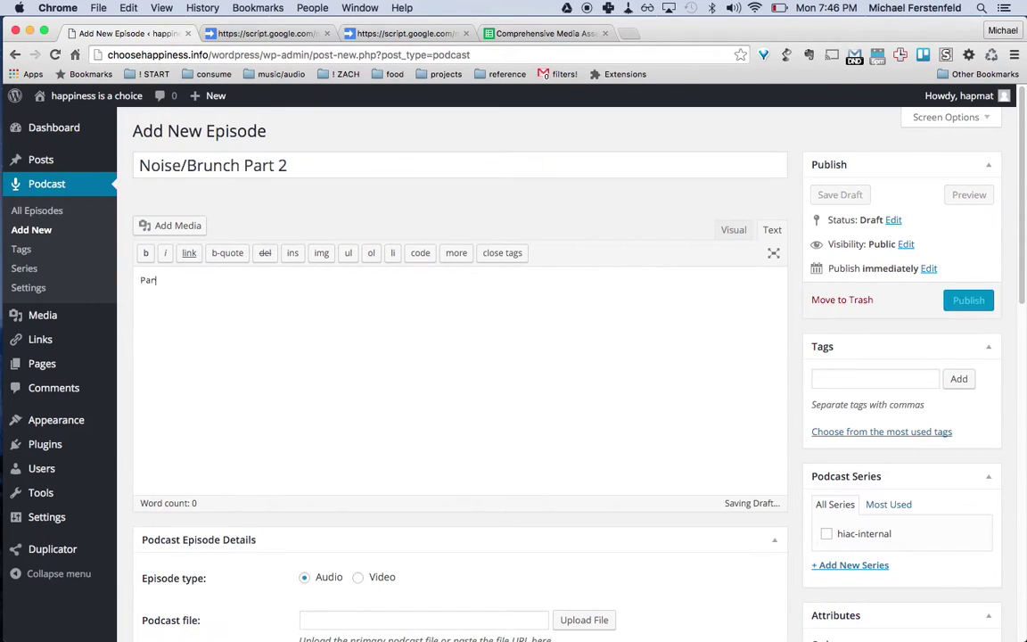
scroll(542, 412, "down", 3)
left_click(318, 344)
key("super+v")
scroll(549, 412, "down", 3)
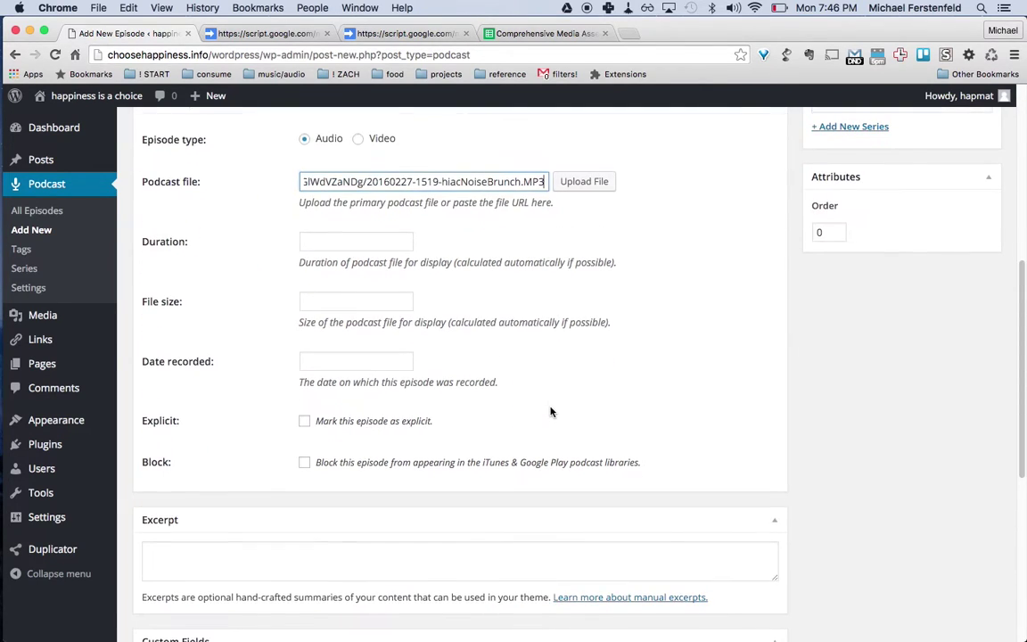
Step: Assign the Part 2 episode to the hiac-internal series and publish it
scroll(550, 412, "up", 4)
left_click(826, 318)
scroll(612, 186, "up", 3)
scroll(612, 187, "up", 1)
scroll(738, 385, "down", 15)
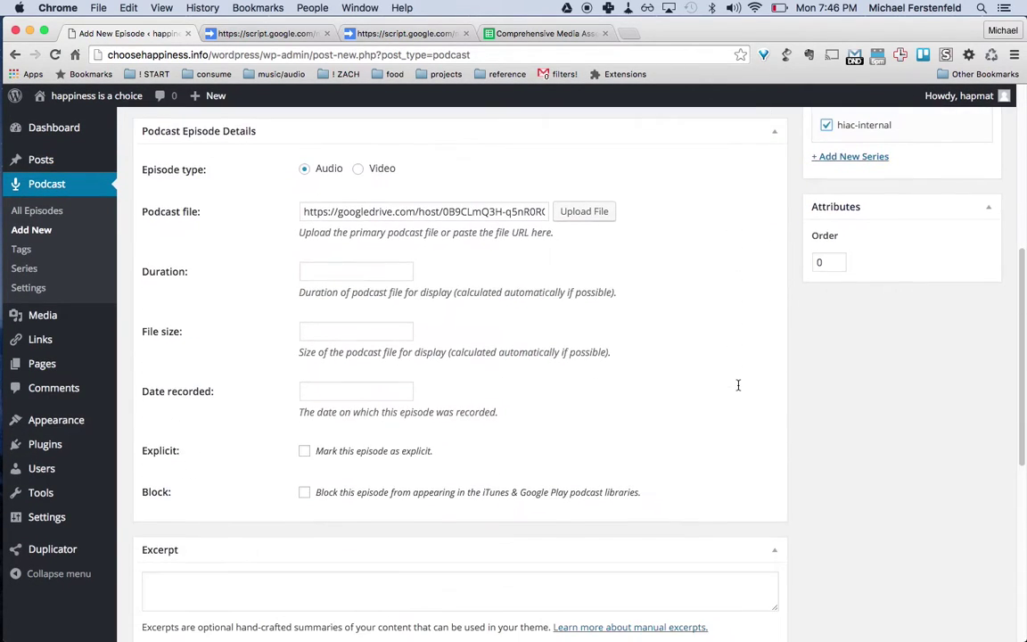
scroll(738, 385, "up", 15)
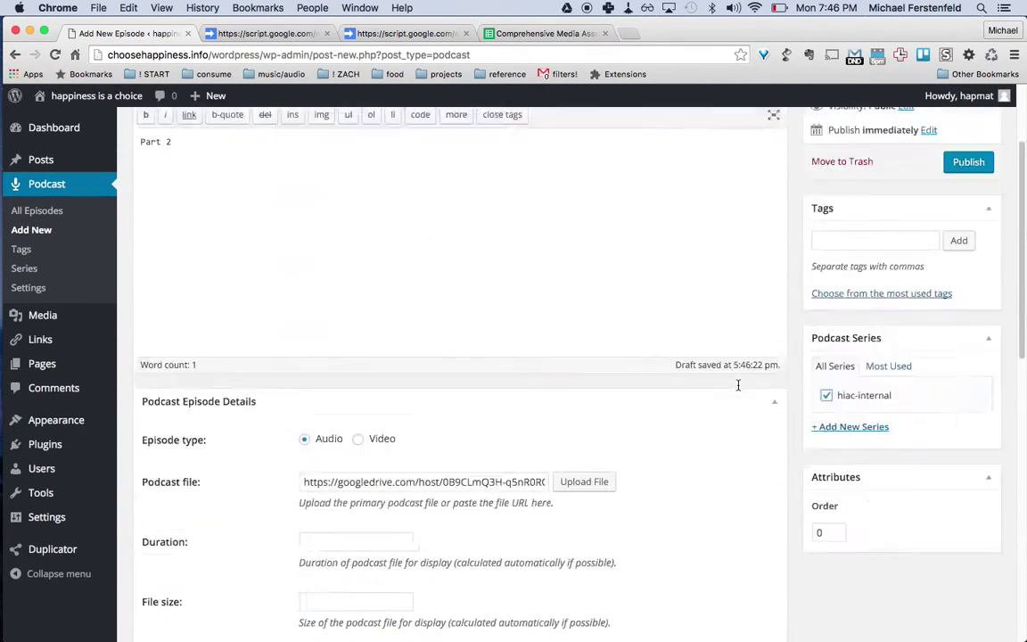
left_click(968, 299)
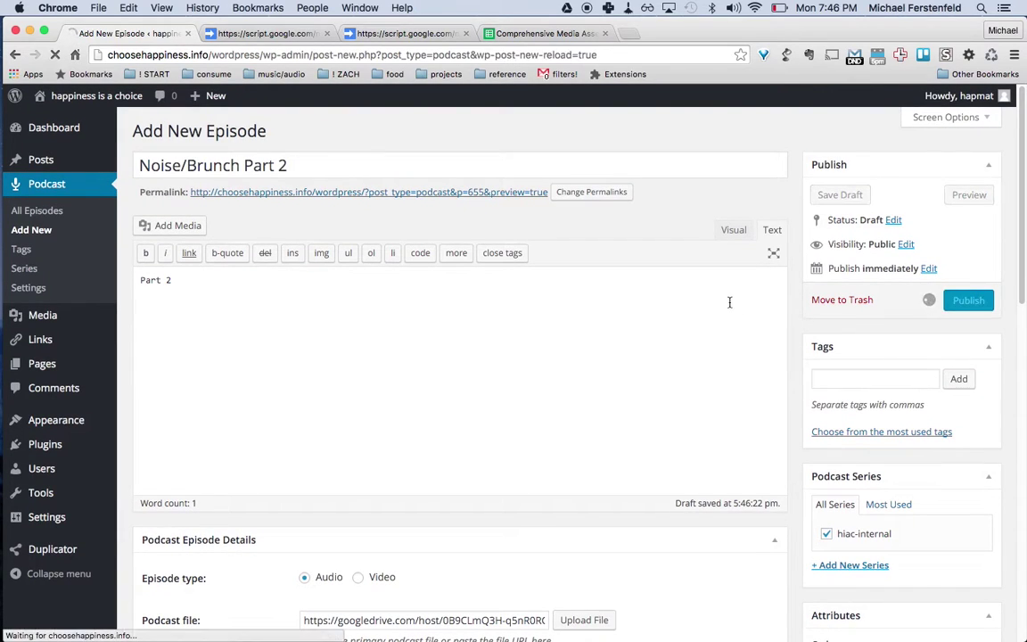
key("alt+super+Right")
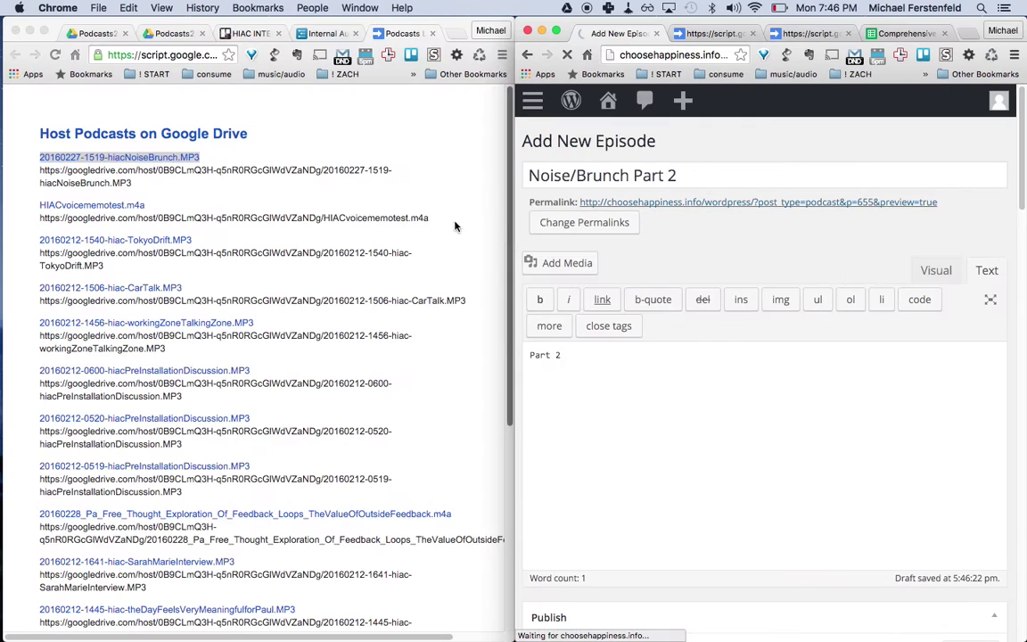
left_click(362, 388)
scroll(362, 388, "down", 10)
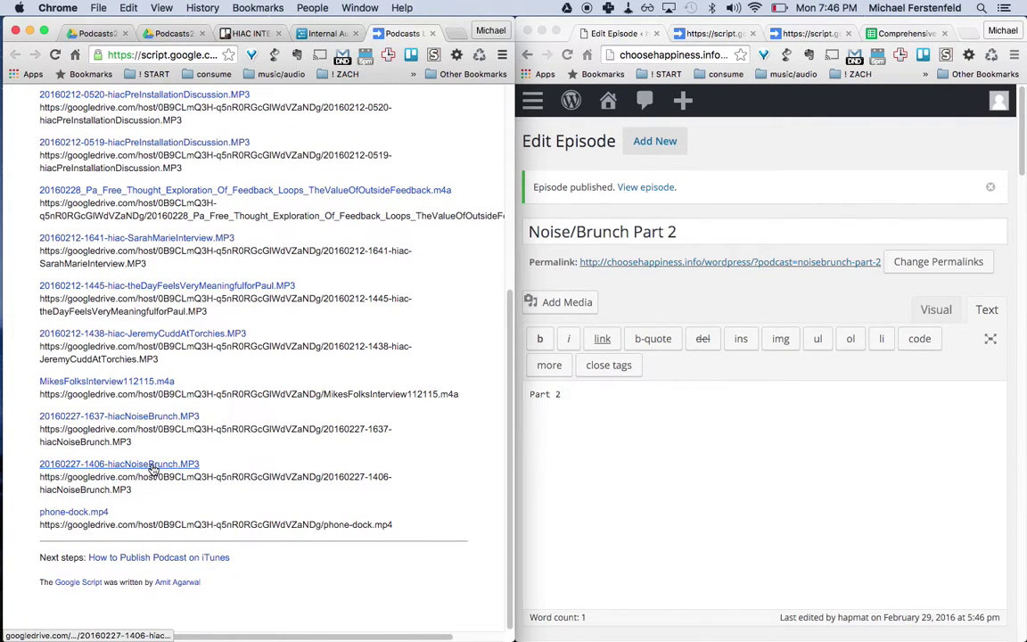
right_click(108, 417)
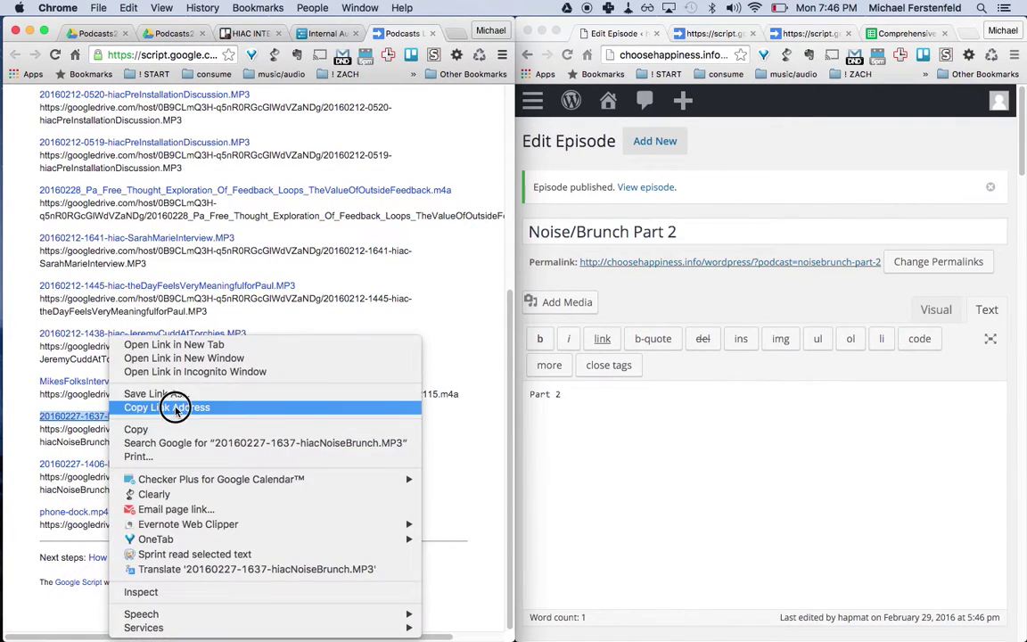
left_click(174, 459)
scroll(342, 295, "up", 1)
scroll(342, 295, "up", 5)
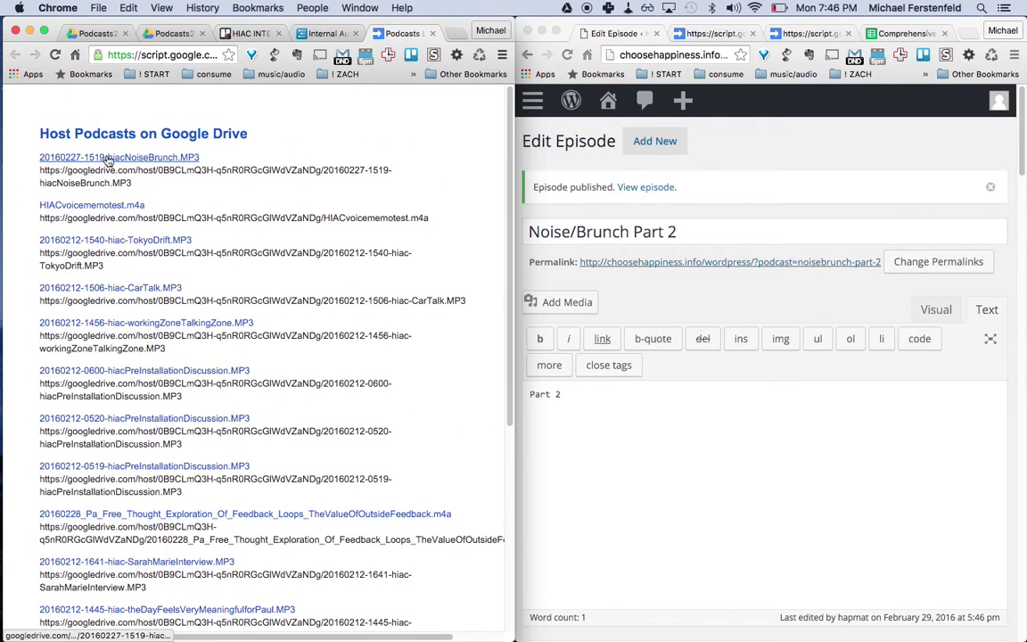
scroll(105, 163, "down", 5)
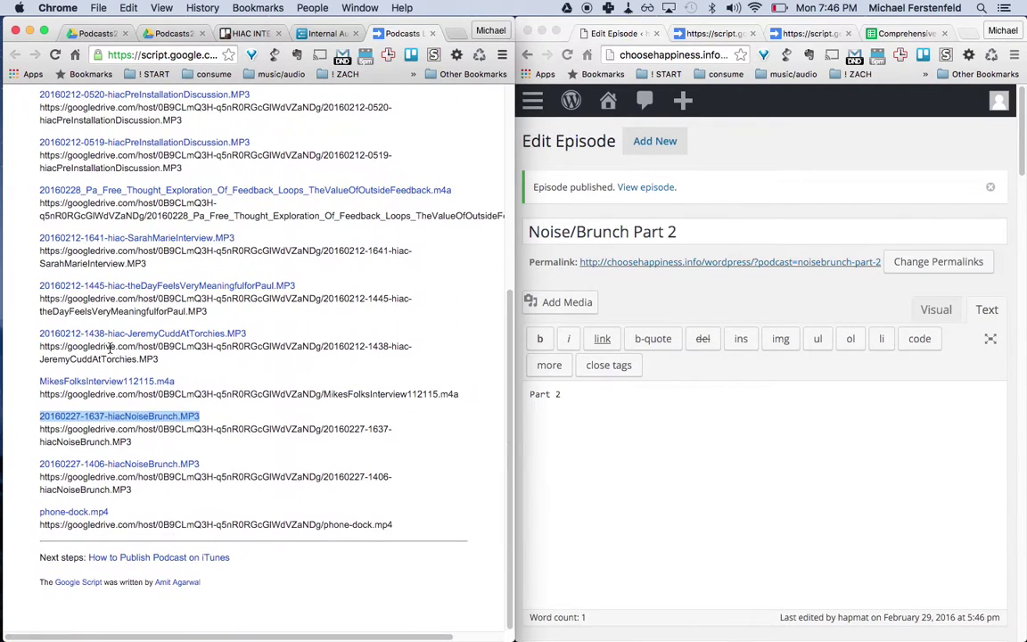
Step: Enlarge the episode editor window and set the Part 2 episode's publication time to 14:00
left_click(720, 401)
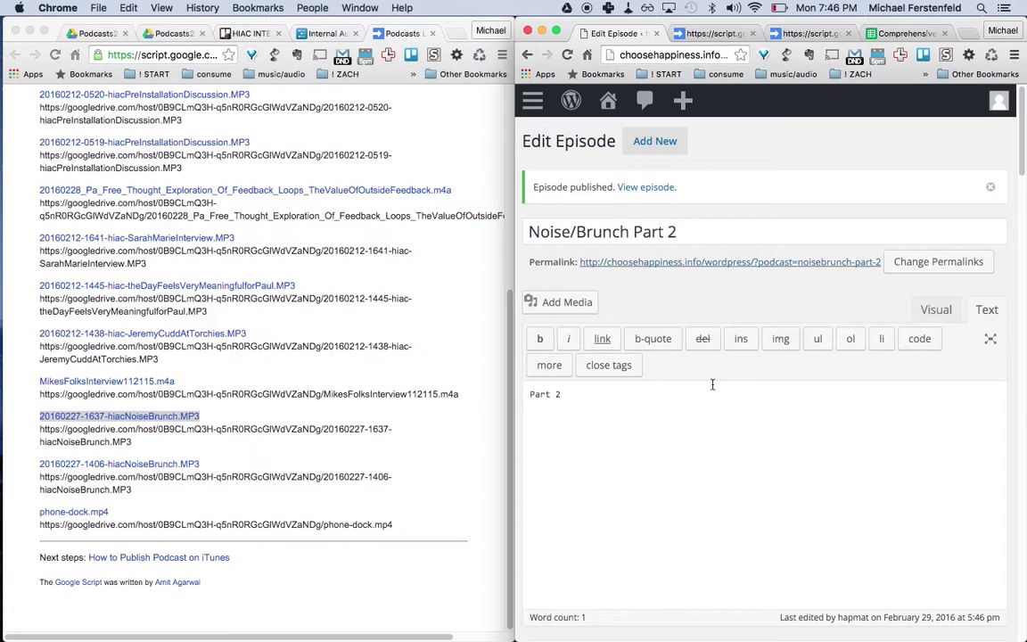
key("alt+super+f")
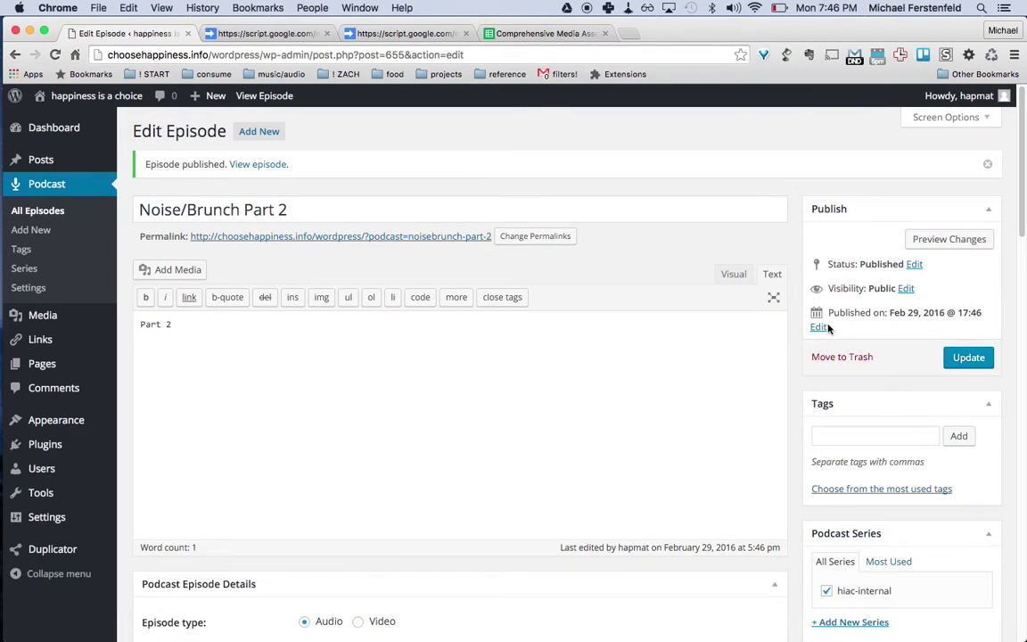
left_click(818, 327)
left_click(947, 332)
double_click(947, 333)
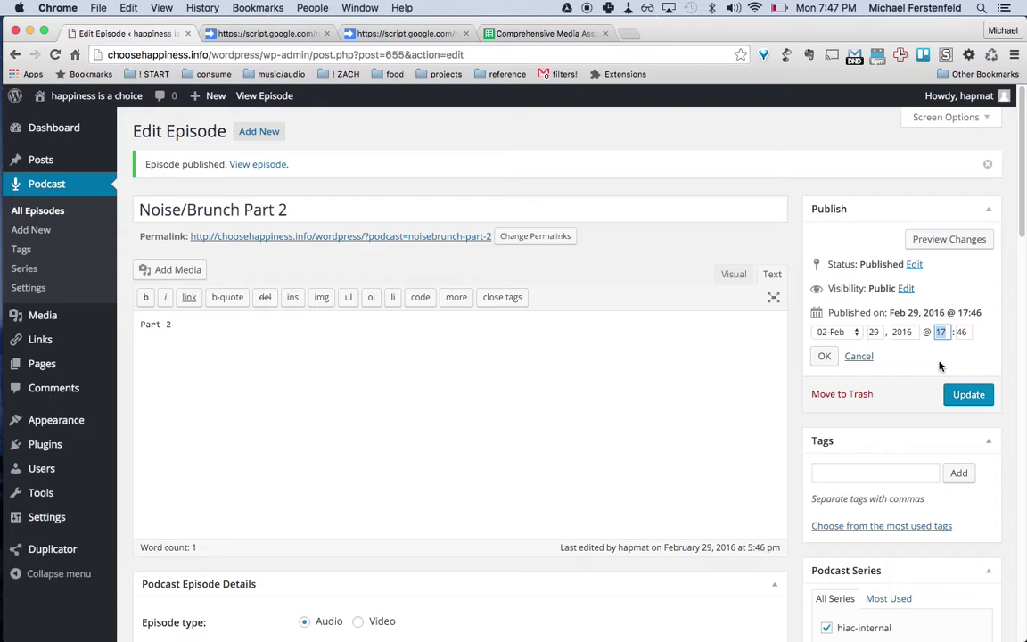
type("13")
key("Tab")
double_click(940, 332)
type("14")
left_click(825, 356)
Step: Change the Part 2 episode's publication day to February 27, 2016 and update the episode
left_click(819, 329)
double_click(873, 331)
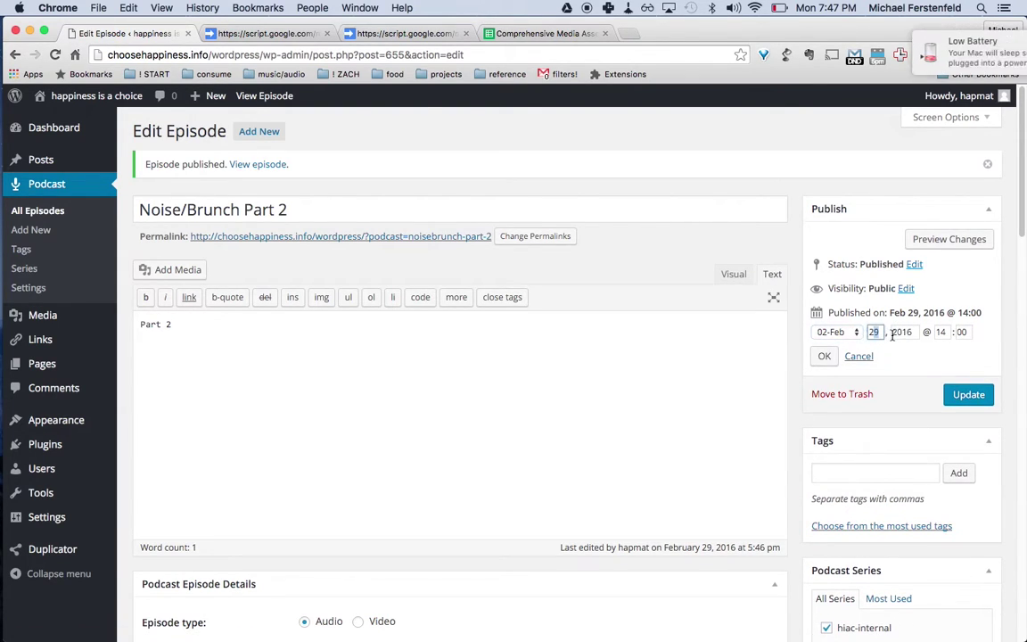
type("27")
left_click(976, 392)
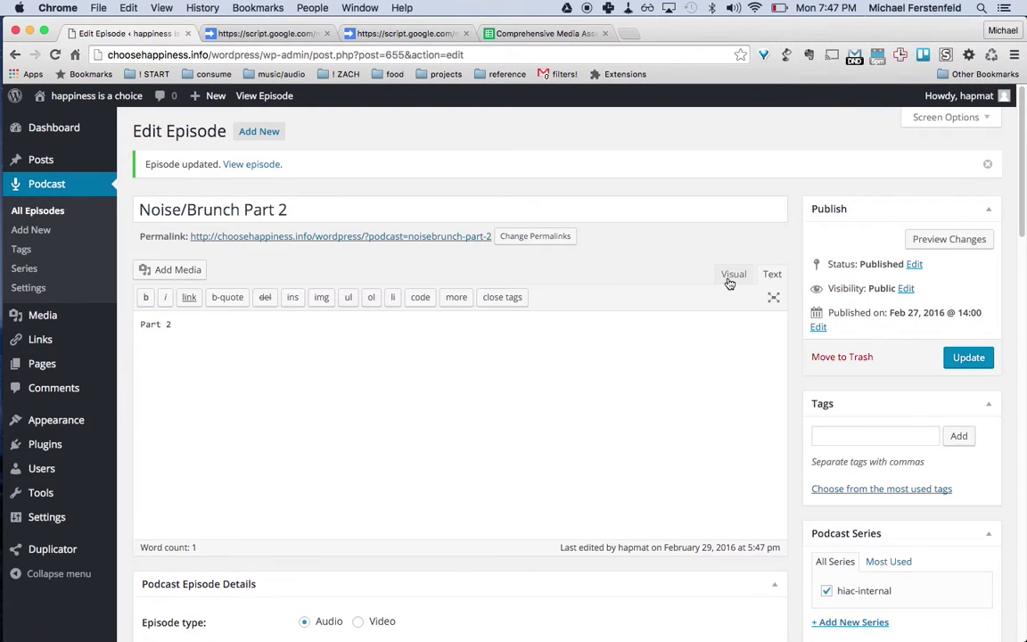
Step: Start another podcast episode titled "Noise/Brunch Part 3" with the description "Part 3."
left_click(257, 133)
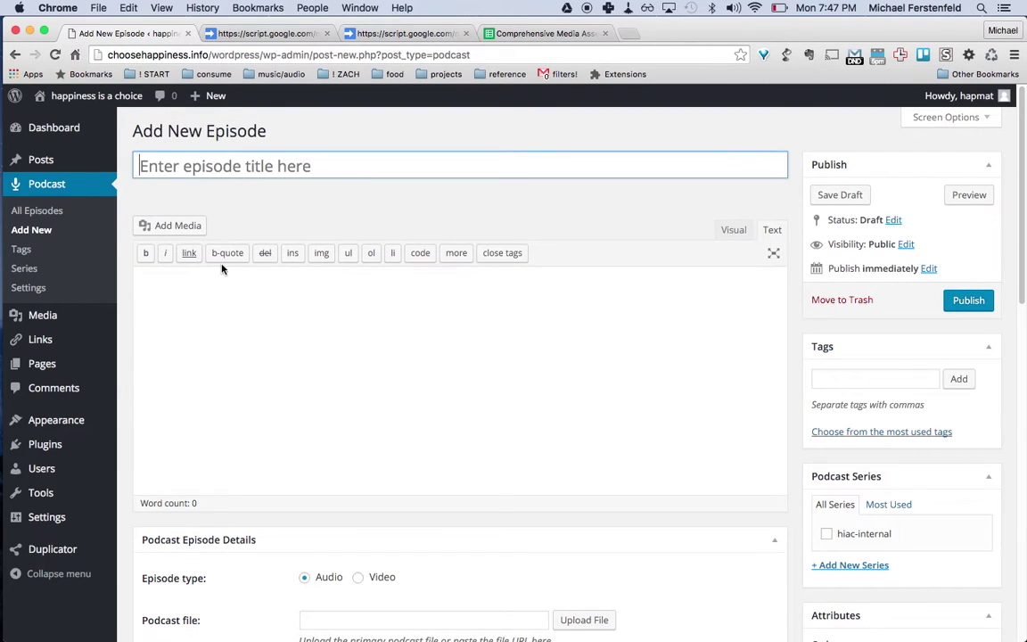
type("Noise/Brunc")
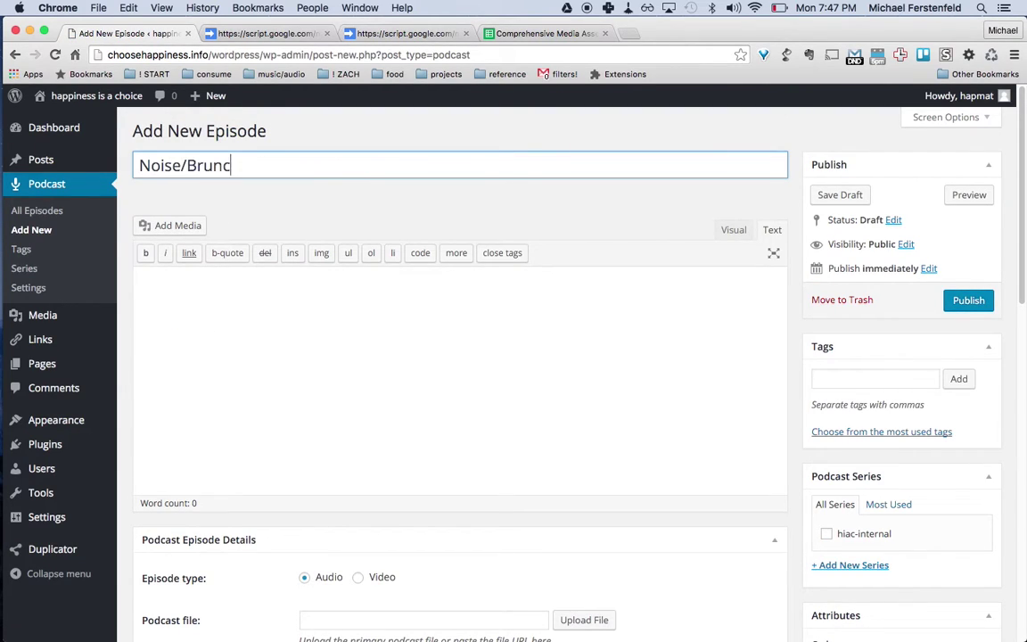
type("h Part 3")
left_click(206, 314)
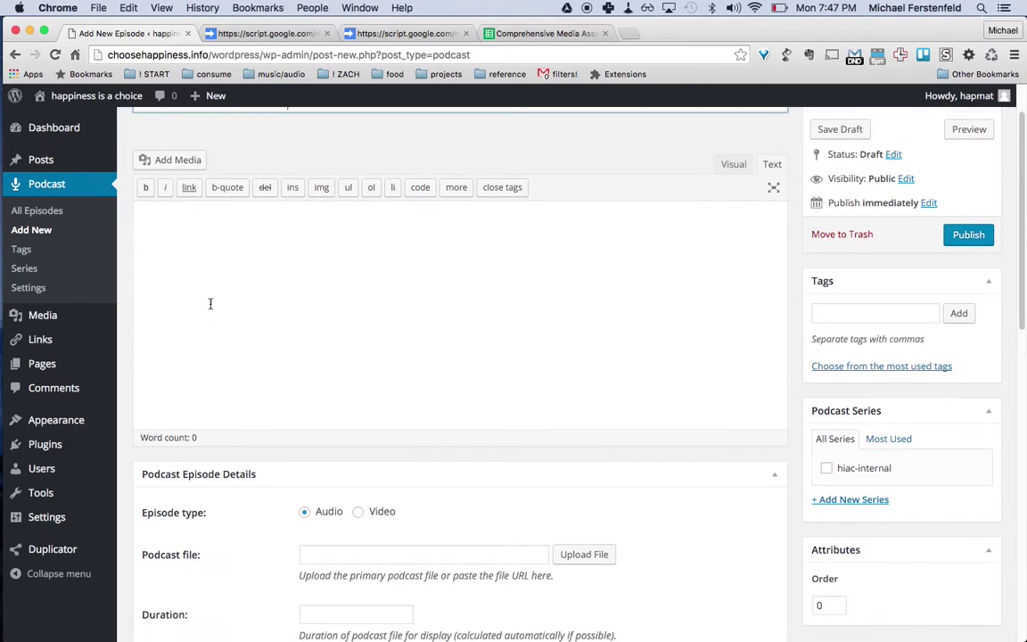
type("Par t")
key("BackSpace")
key("BackSpace")
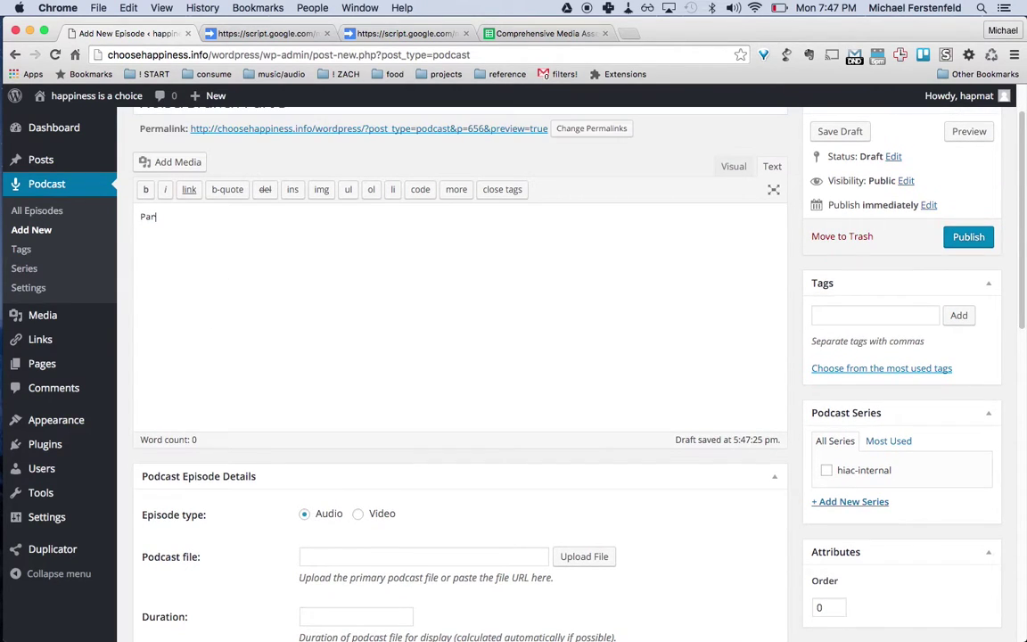
scroll(184, 229, "down", 5)
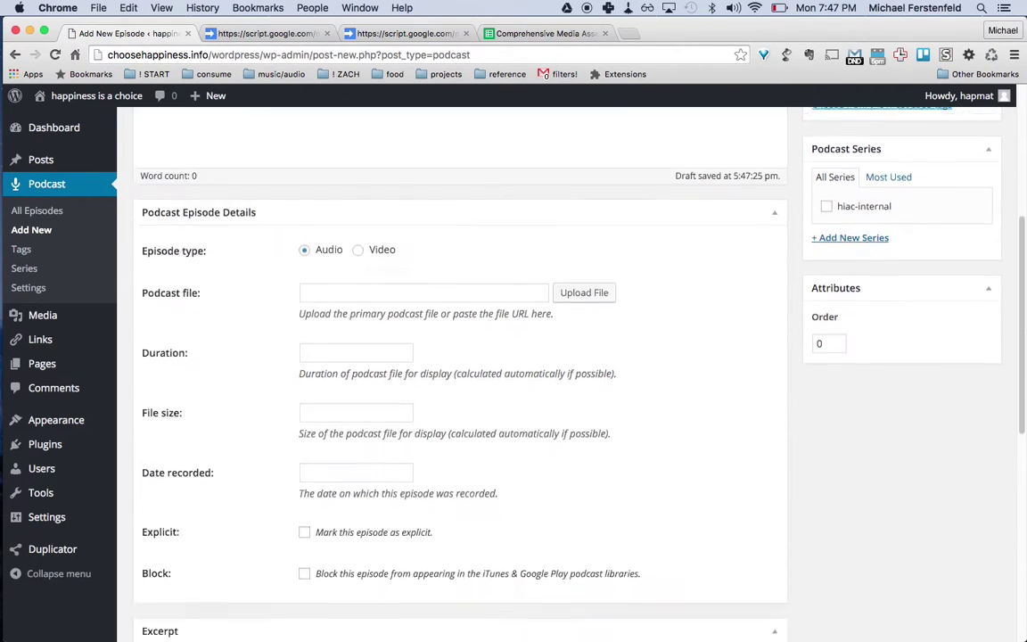
left_click(330, 185)
key("super+v")
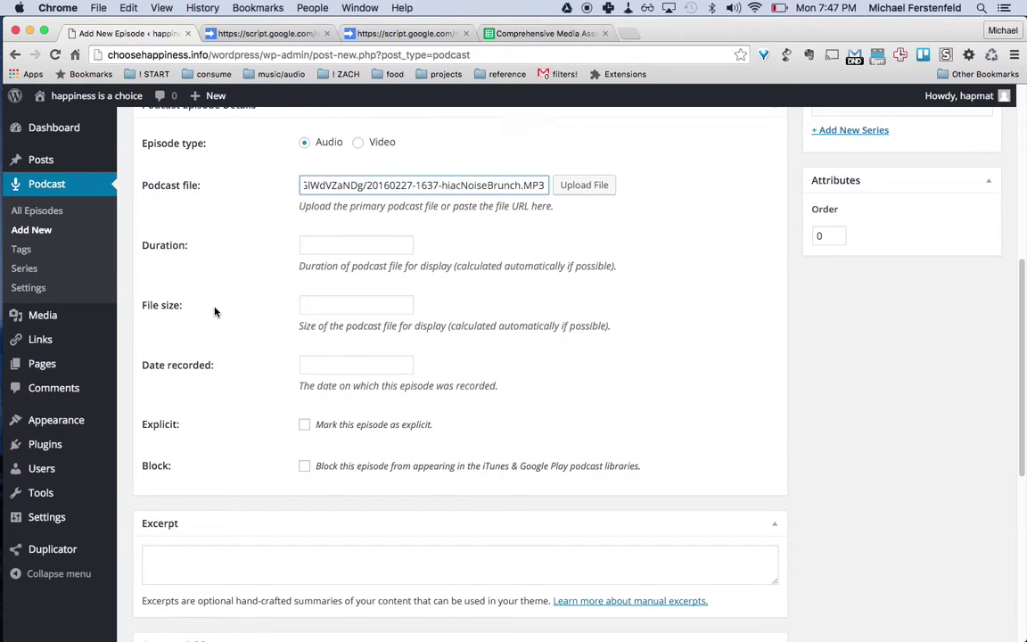
scroll(214, 311, "down", 5)
scroll(214, 310, "up", 10)
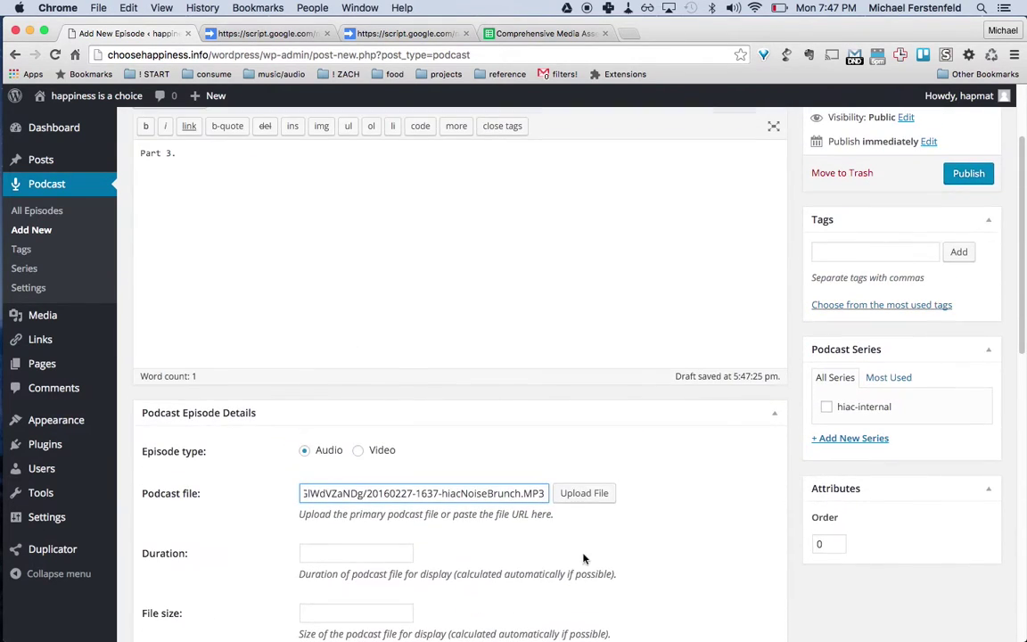
scroll(838, 392, "up", 3)
left_click(826, 533)
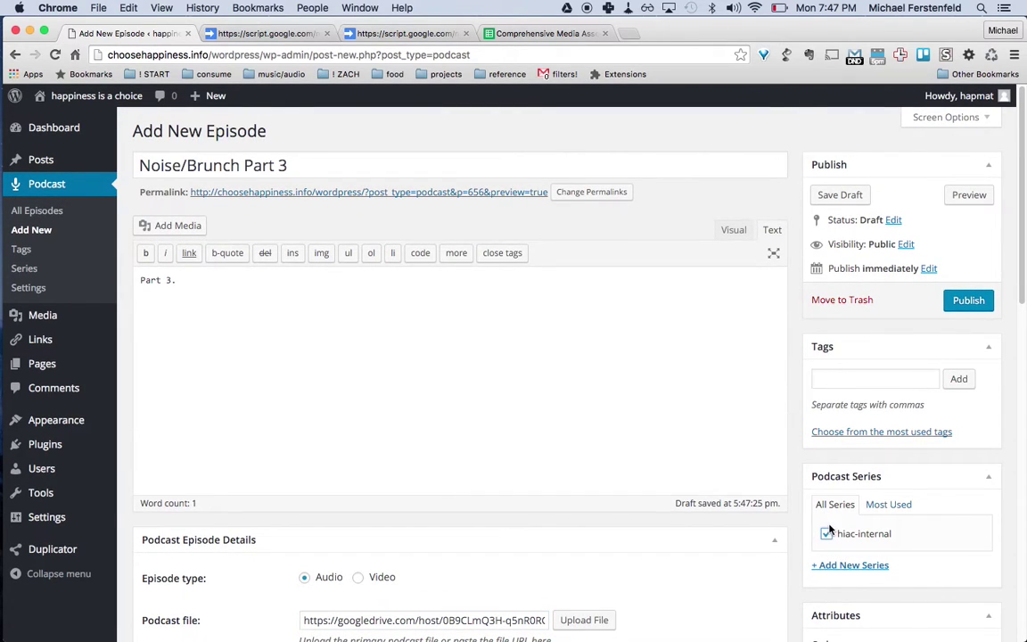
Step: Set the Part 3 episode's publication date to Feb 27, 2016 at 16:37 and publish it
left_click(877, 287)
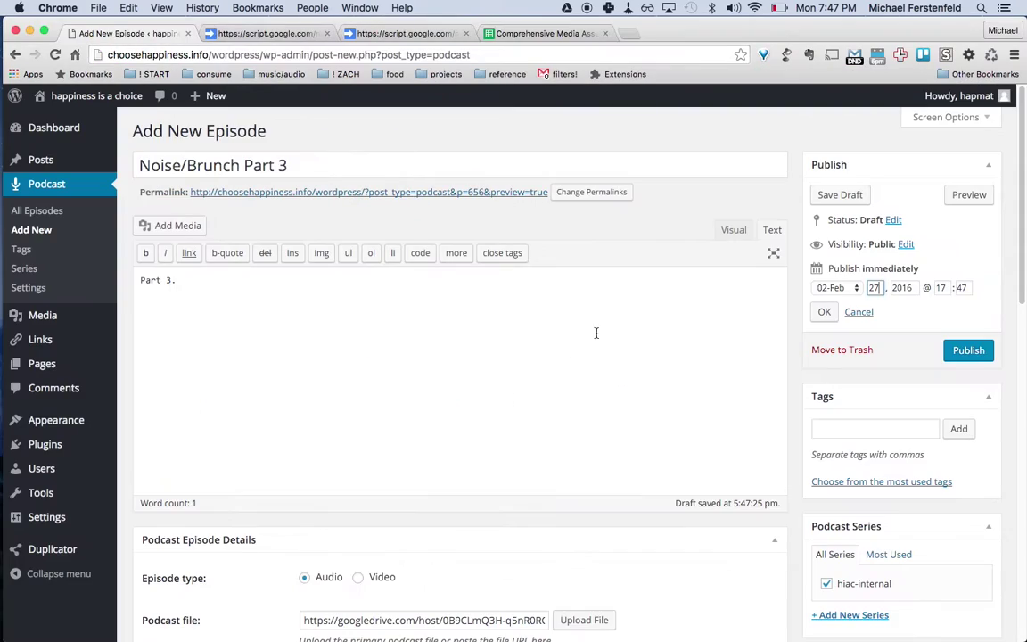
double_click(939, 287)
type("15")
key("Tab")
type("37")
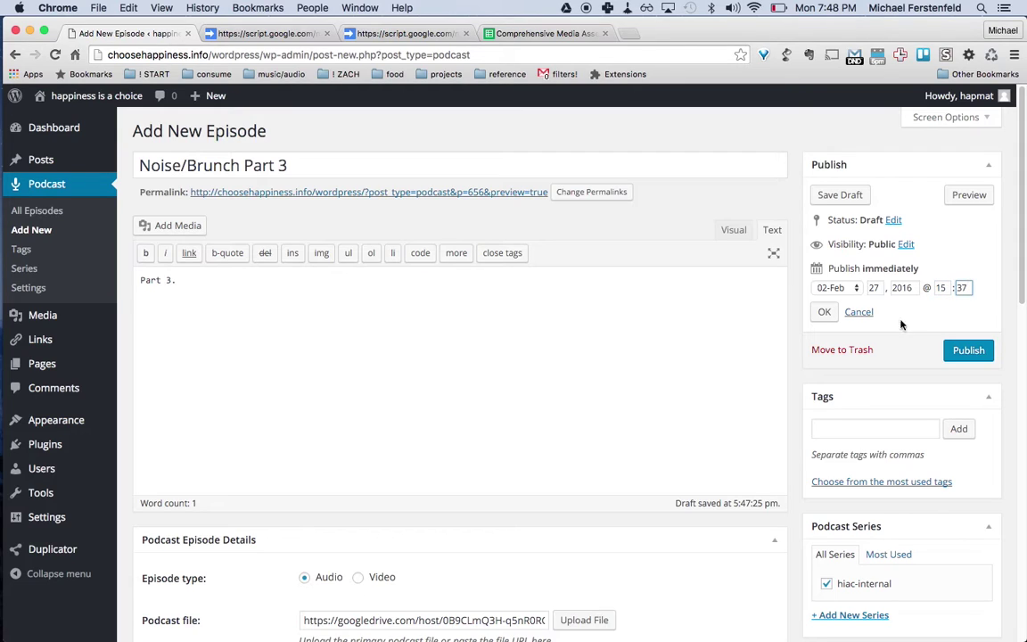
left_click(942, 286)
left_click(823, 311)
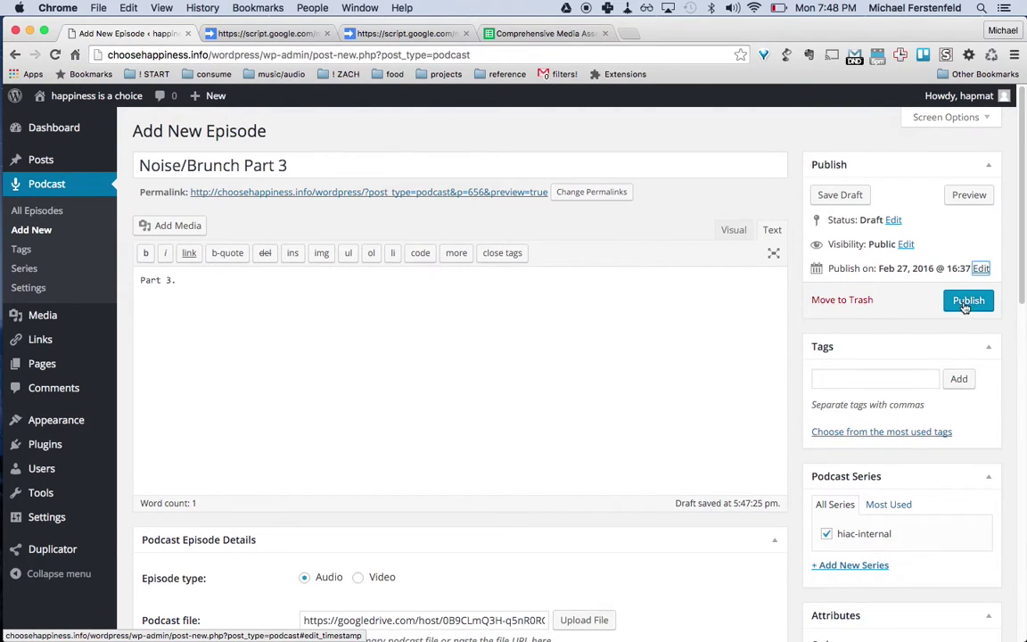
scroll(833, 398, "down", 5)
scroll(831, 404, "up", 5)
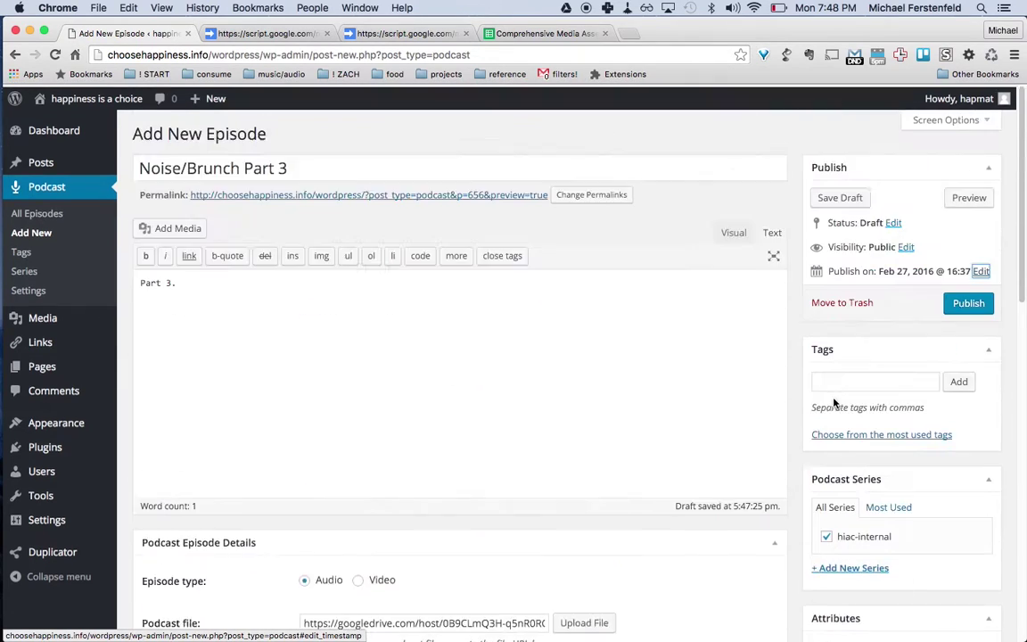
left_click(970, 299)
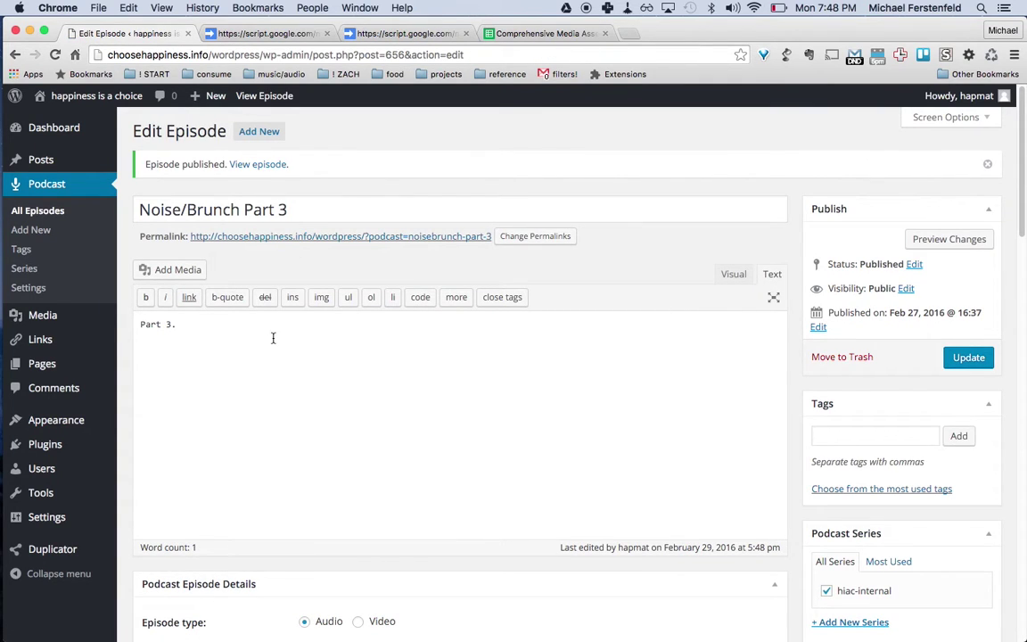
Step: Review the published Part 3 episode's publication date, series, embed code and podcast details alongside the Google Drive podcast list
key("super+alt+Right")
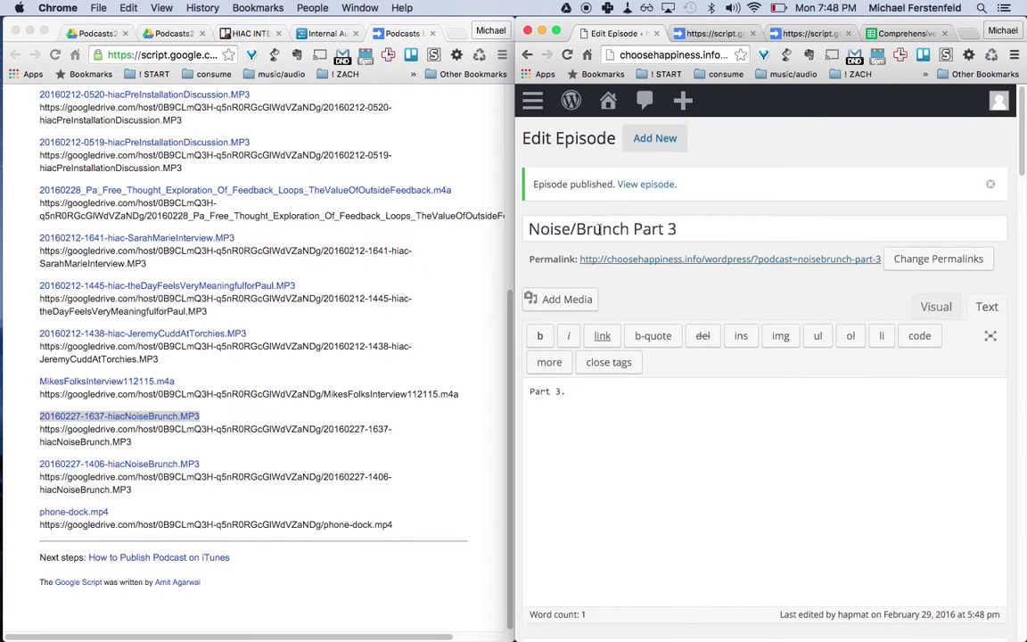
scroll(607, 253, "down", 2)
scroll(614, 197, "down", 10)
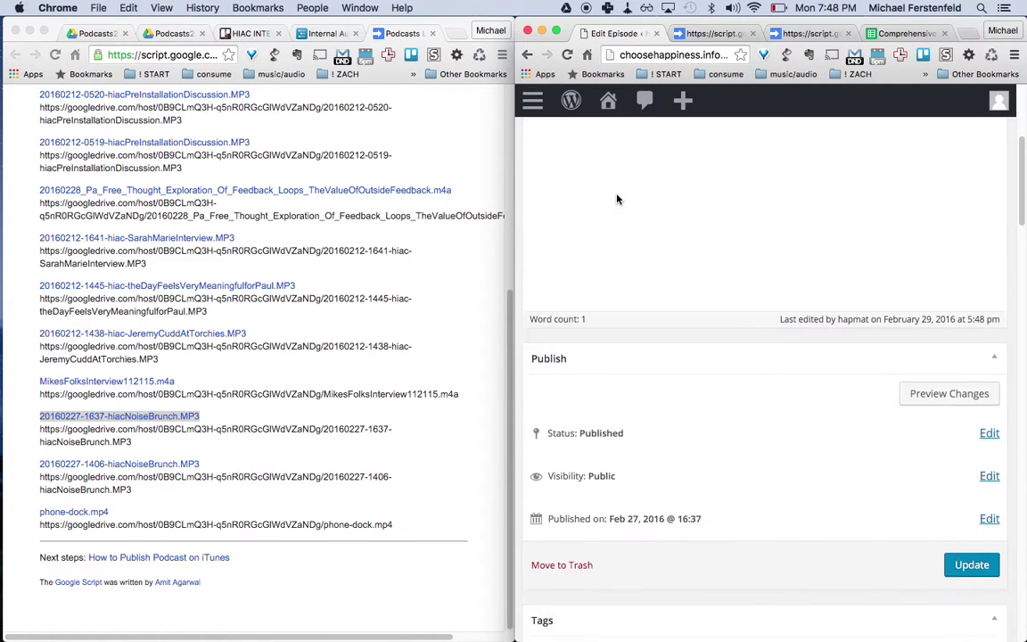
scroll(609, 359, "down", 5)
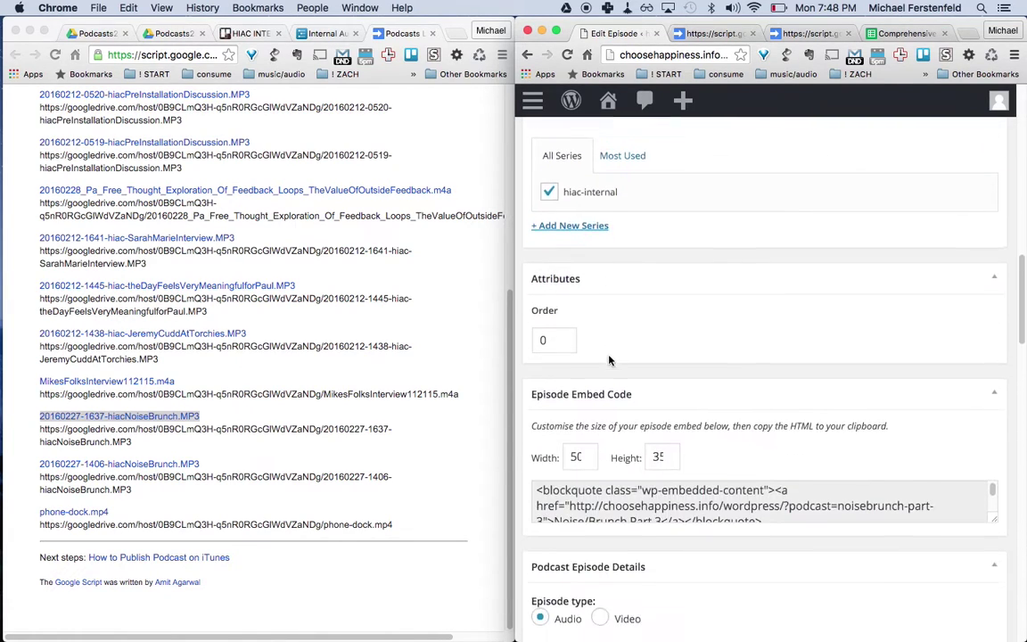
scroll(608, 356, "up", 8)
key("super+alt+f")
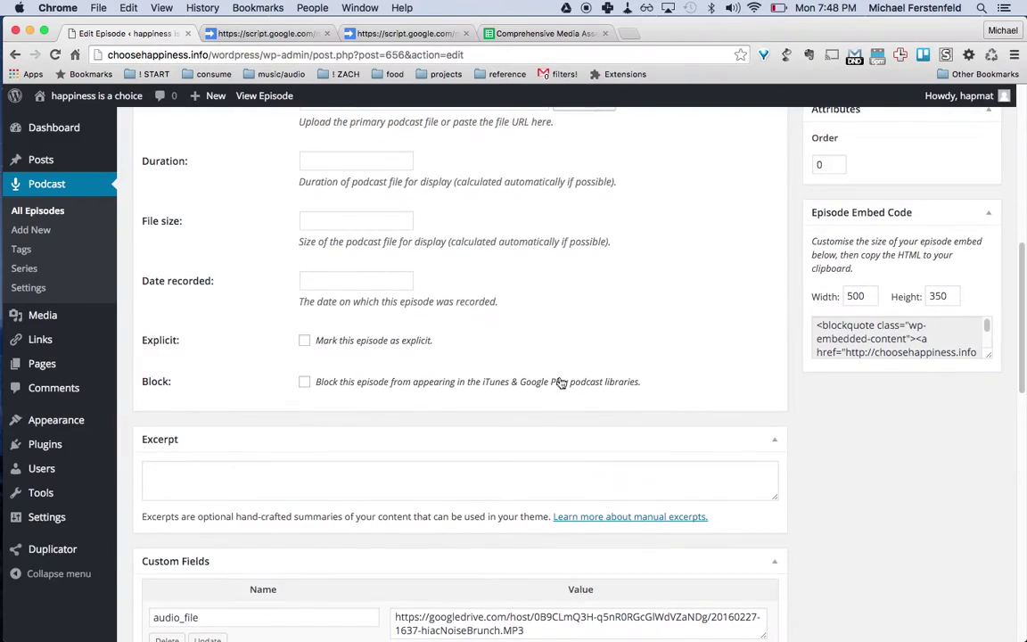
Step: Open the list of all podcast episodes and look through the titles and series of the published episodes, including the Noise/Brunch parts
left_click(20, 206)
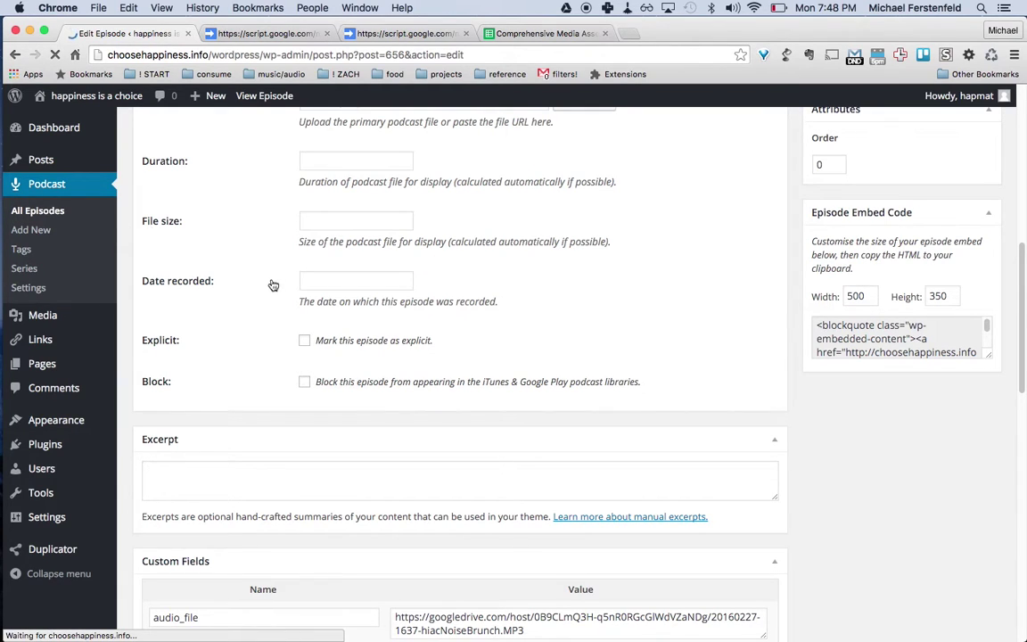
scroll(263, 333, "down", 5)
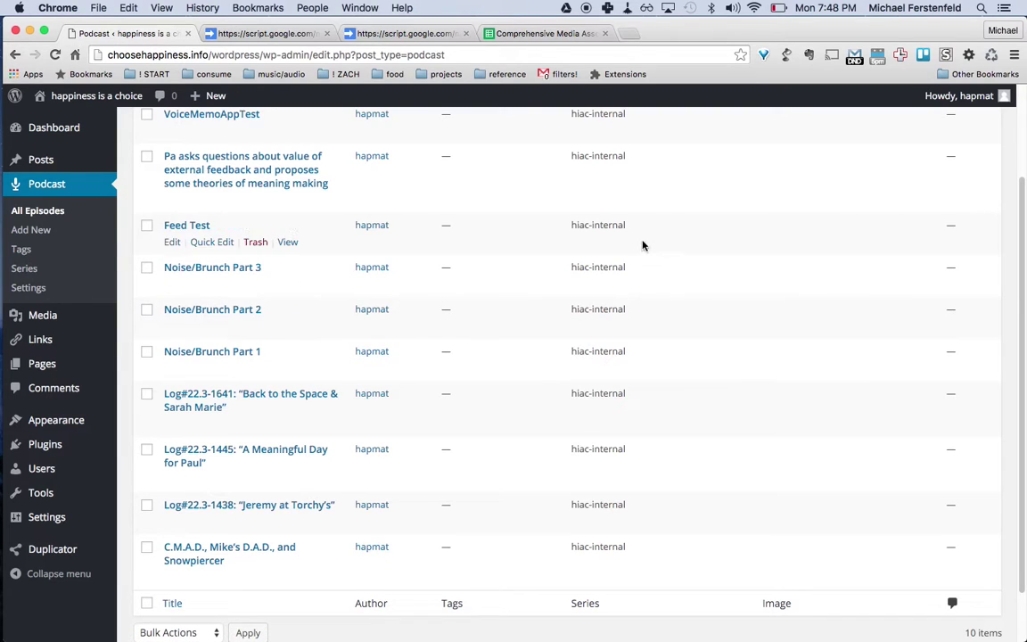
scroll(595, 303, "up", 3)
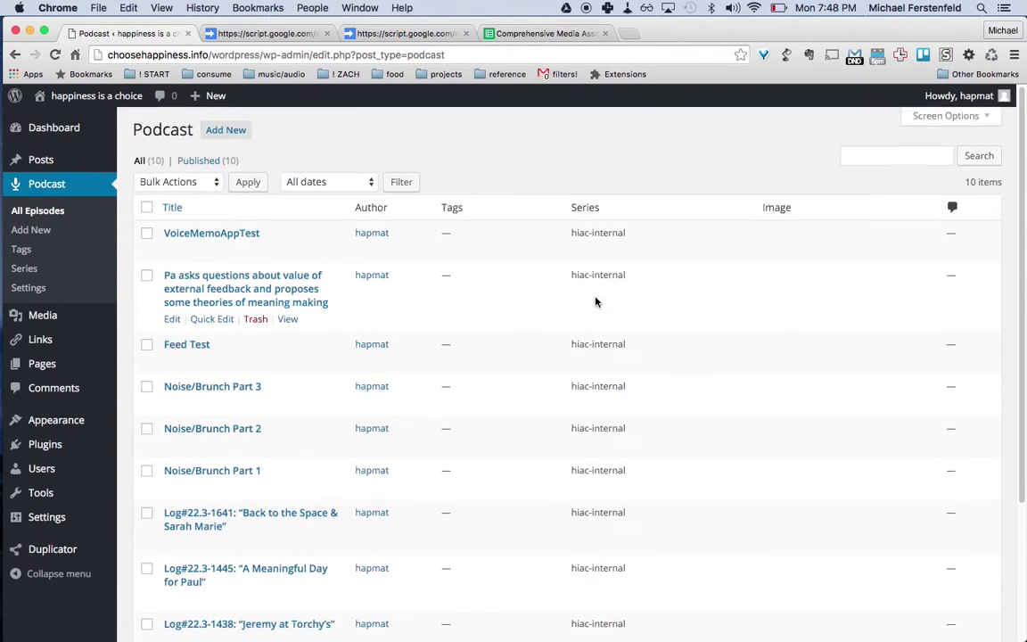
scroll(599, 303, "down", 4)
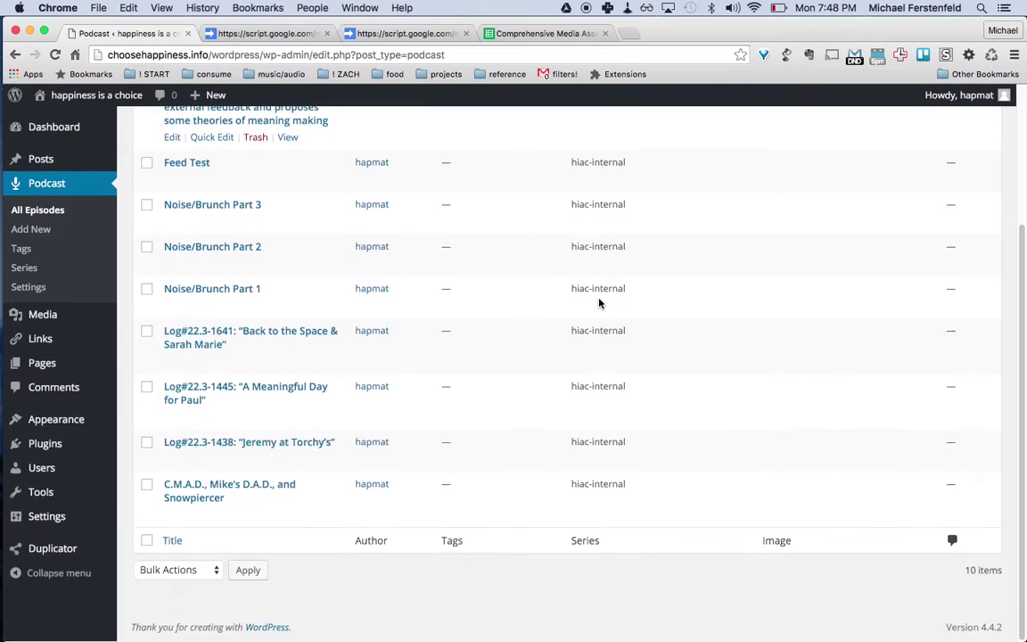
scroll(575, 350, "up", 4)
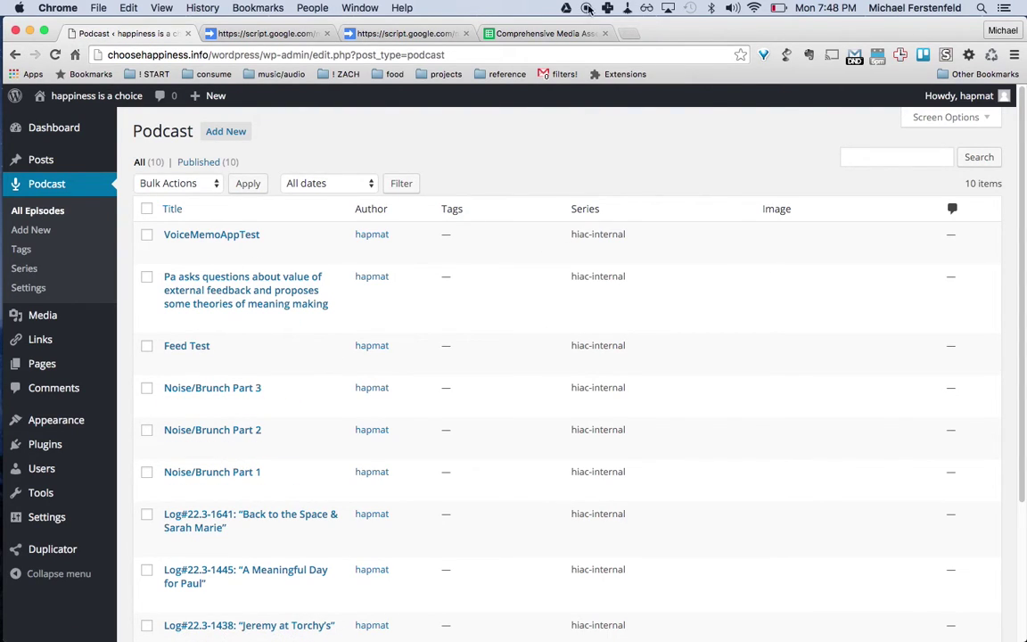
mouse_move(271, 401)
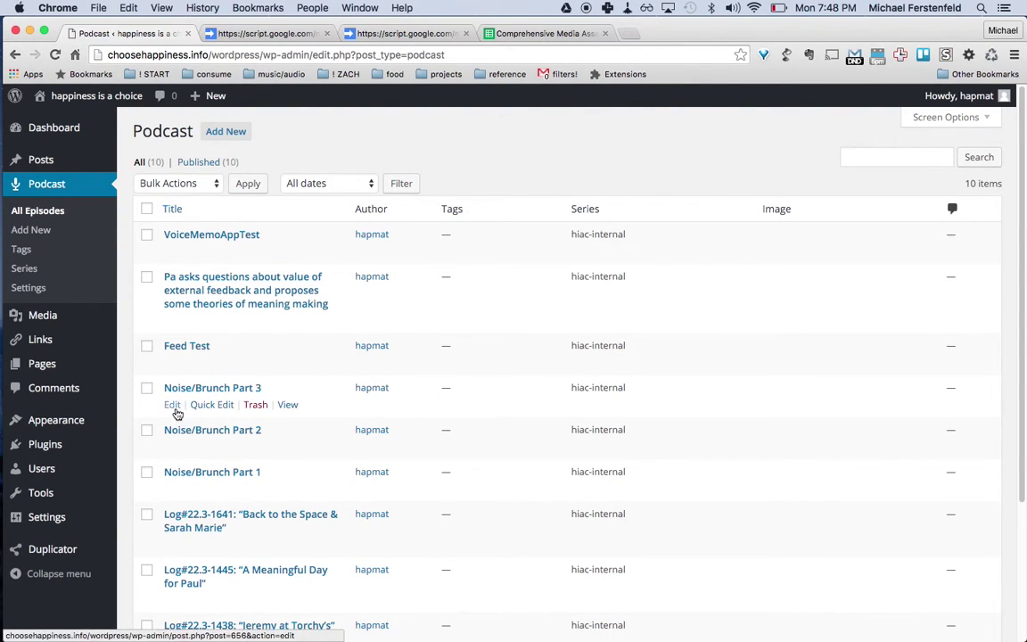